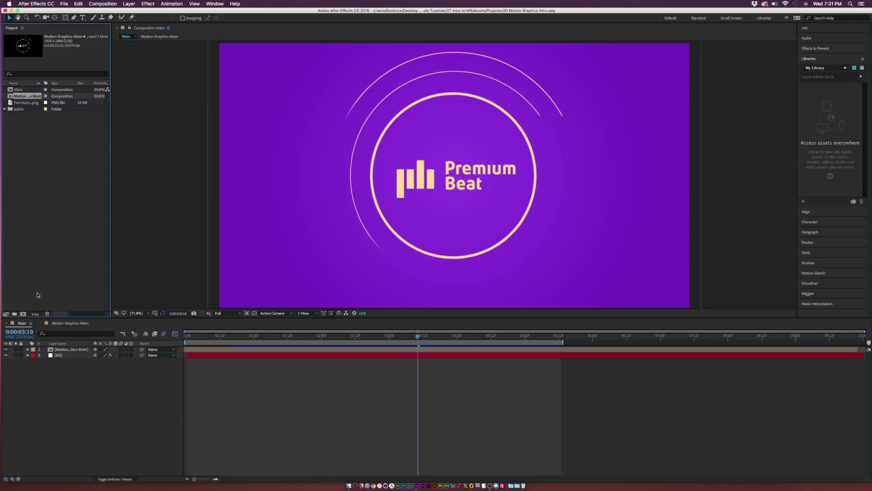
- Create a new 1920 x 1080 composition named TUT with a 10-second duration
click(23, 313)
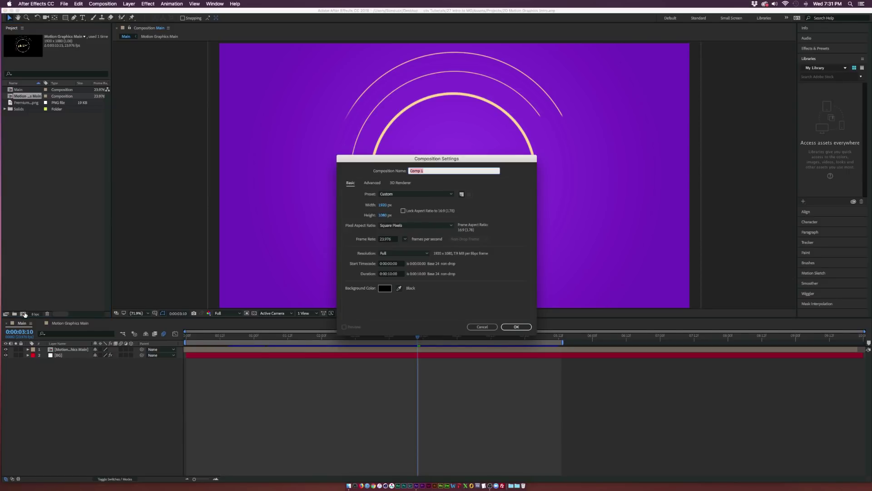
text(TUT)
click(517, 327)
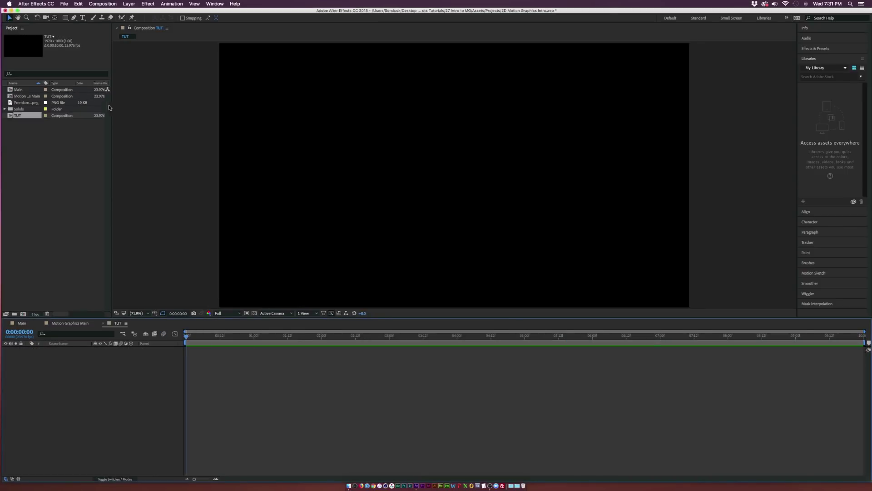
- Add PremiumBeat.png to the TUT composition and scale the logo down to about half size
click(30, 103)
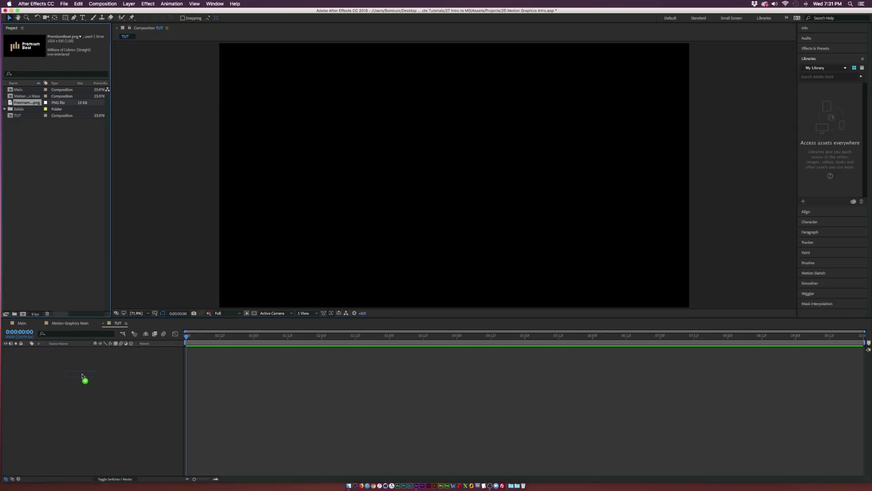
key(super+slash)
key(s)
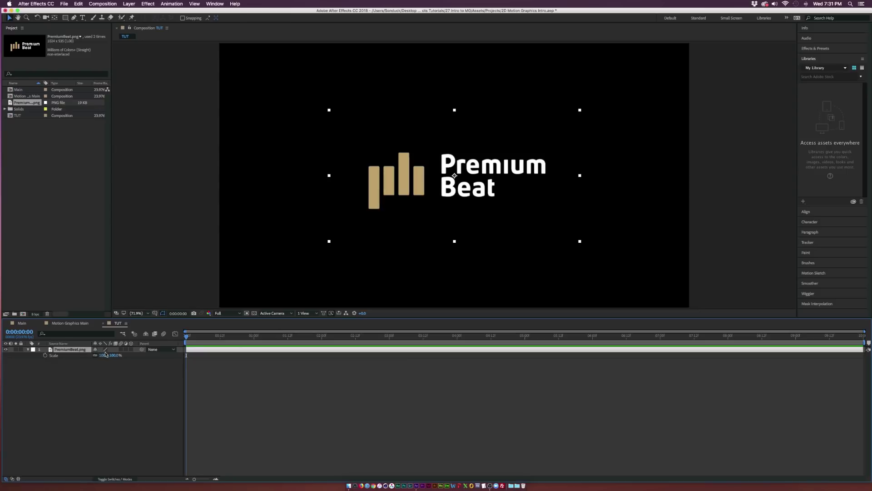
drag(105, 354, 93, 355)
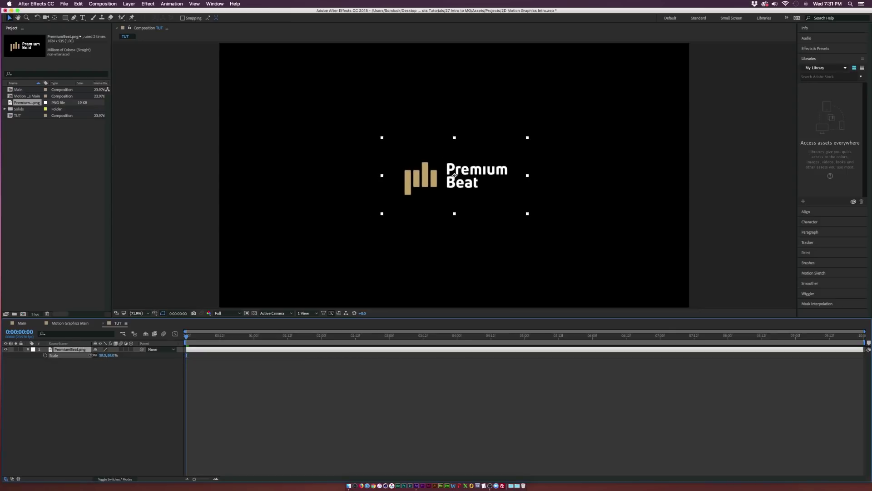
- Hide the PremiumBeat.png layer
click(5, 349)
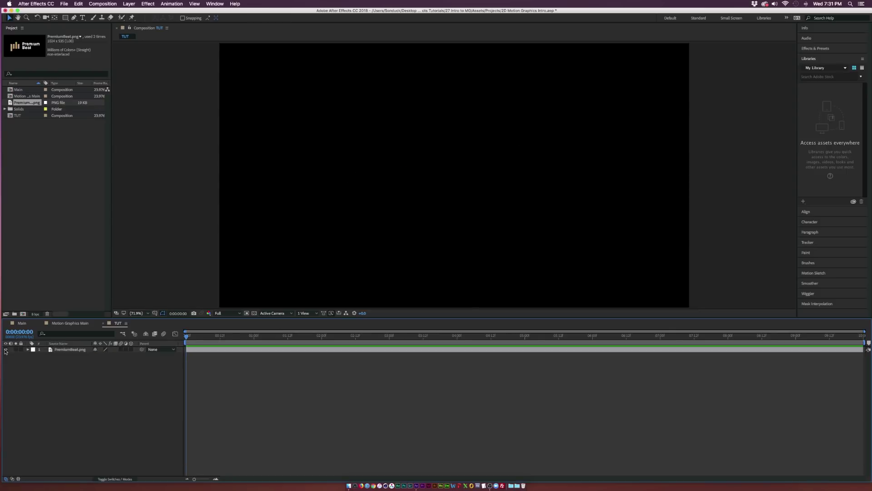
click(6, 349)
click(6, 349)
- Choose the Ellipse tool and set the shape fill to None
mouse_move(65, 18)
mouse_down()
mouse_move(93, 30)
mouse_move(96, 46)
mouse_move(96, 26)
mouse_move(96, 47)
mouse_move(94, 20)
mouse_move(68, 18)
mouse_move(88, 18)
mouse_move(93, 32)
mouse_up()
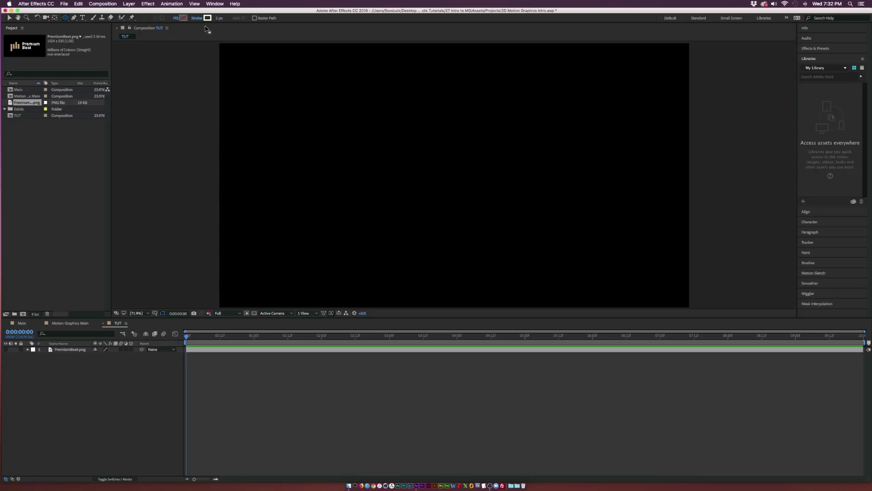
click(176, 19)
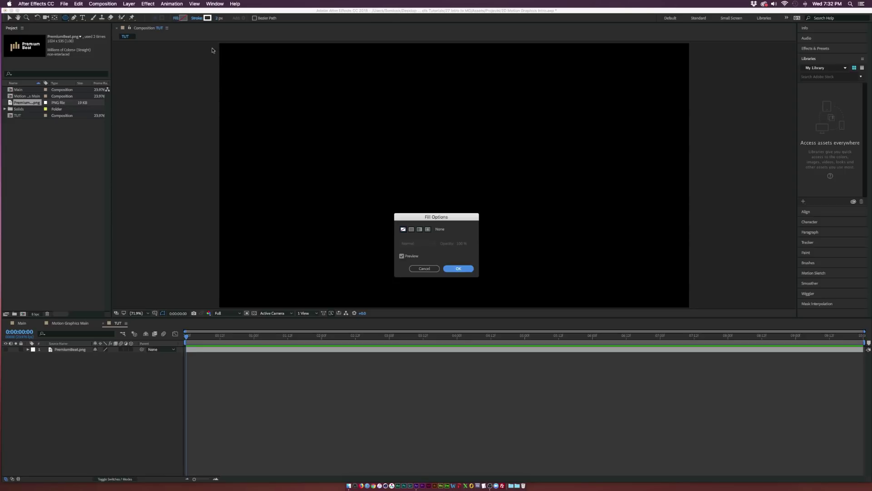
click(413, 230)
click(401, 230)
click(458, 268)
- Set the shape stroke to a solid color with a width of 15 px
click(196, 19)
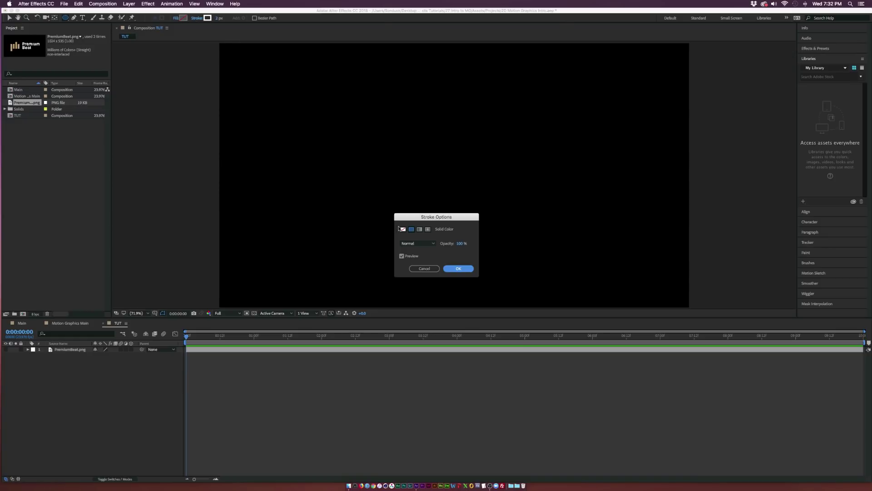
click(412, 229)
click(458, 268)
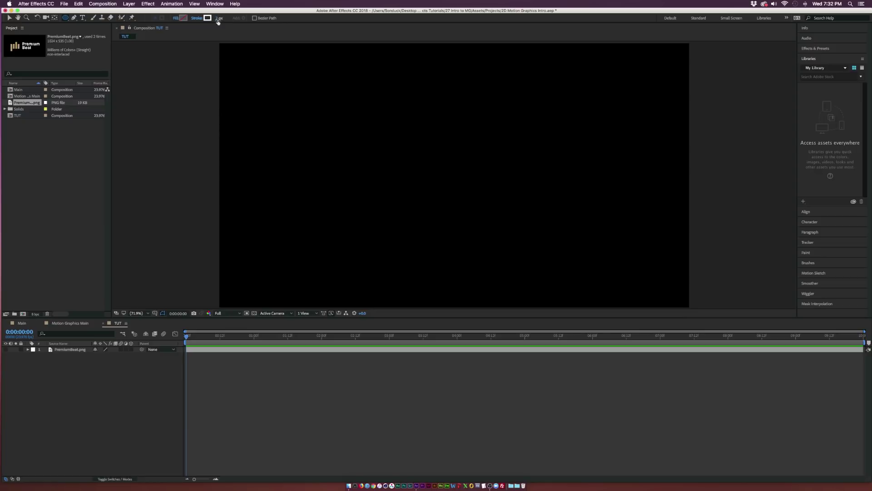
click(218, 18)
key(Return)
- Draw a circle in the composition and align it to the horizontal and vertical center
mouse_move(413, 130)
mouse_down()
mouse_move(502, 223)
mouse_move(587, 287)
mouse_move(567, 275)
mouse_up()
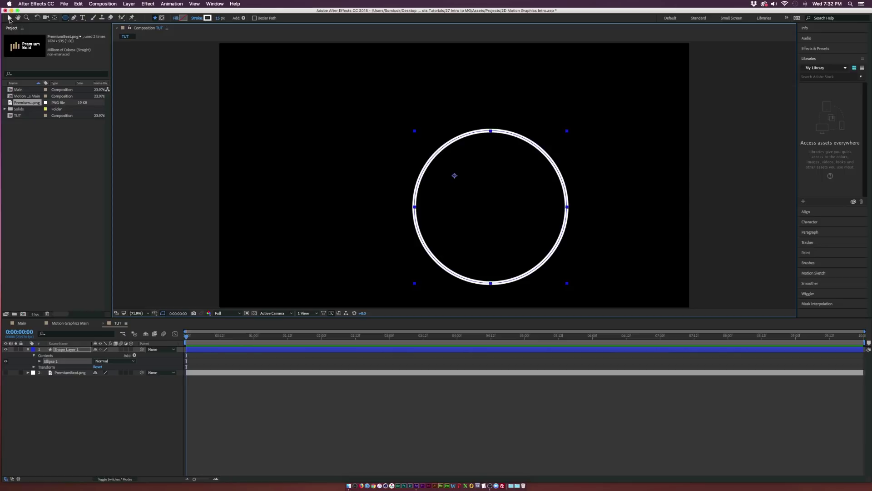
click(9, 19)
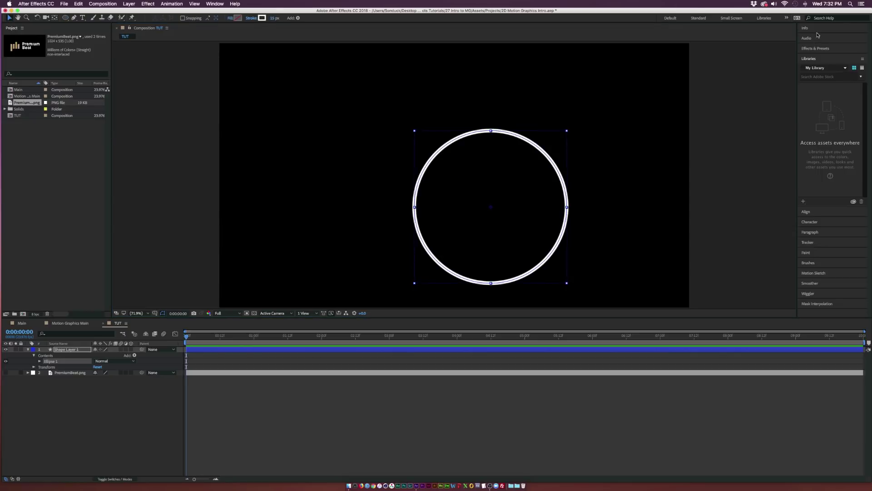
click(215, 4)
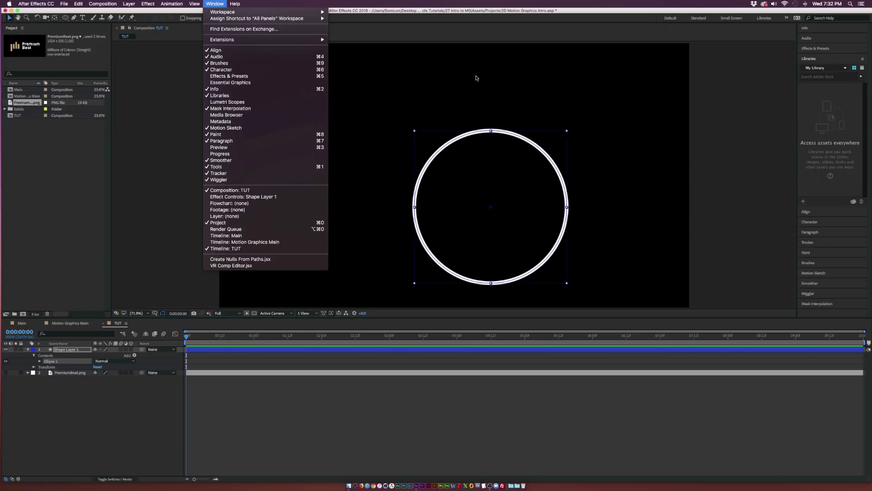
click(813, 211)
click(811, 211)
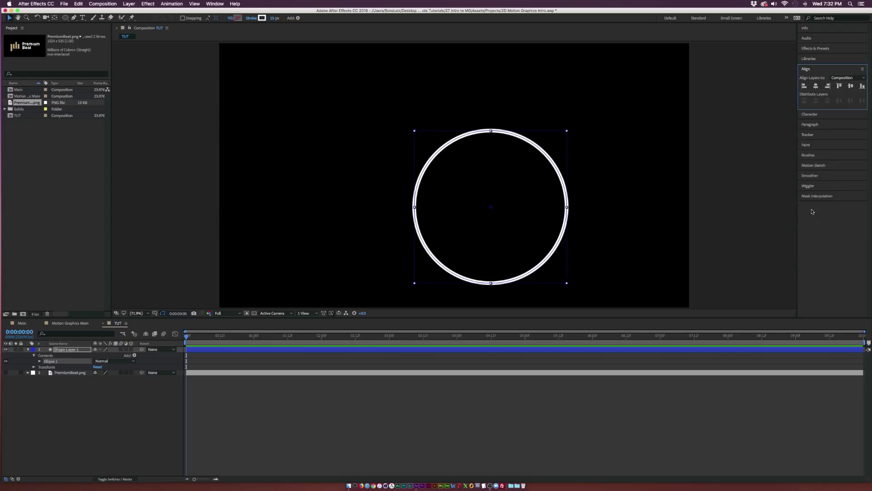
click(815, 86)
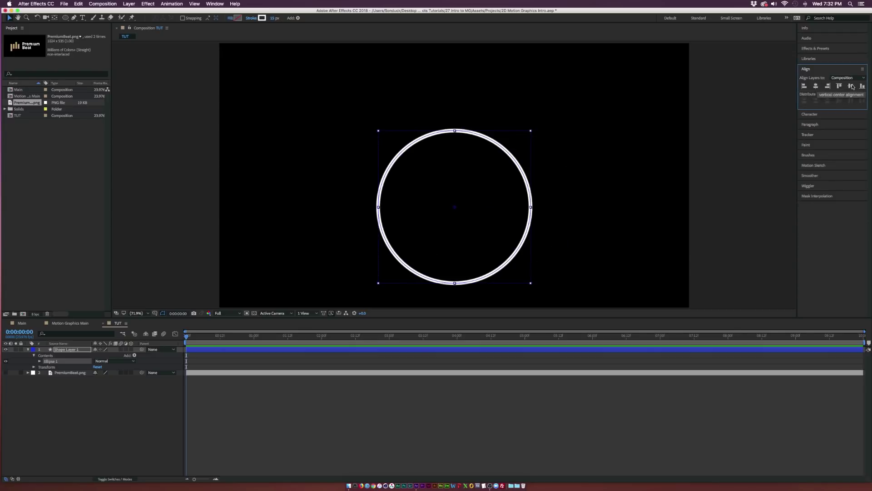
click(852, 87)
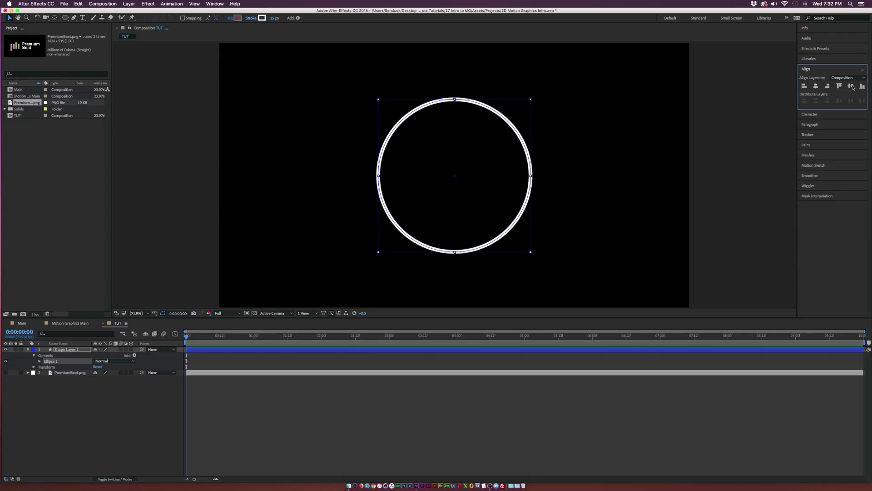
- With the logo layer shown, shrink the circle closer around the logo and set its stroke width to 10 px
click(6, 373)
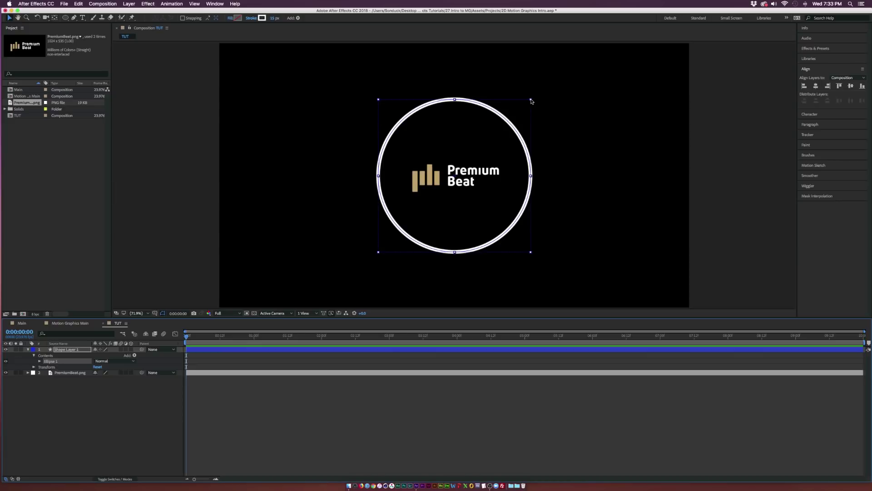
drag(531, 100, 515, 115)
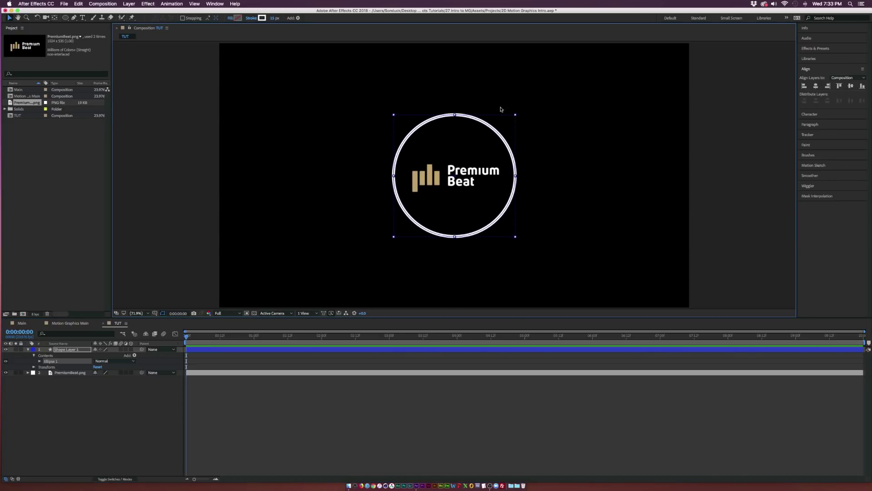
click(274, 18)
text(10)
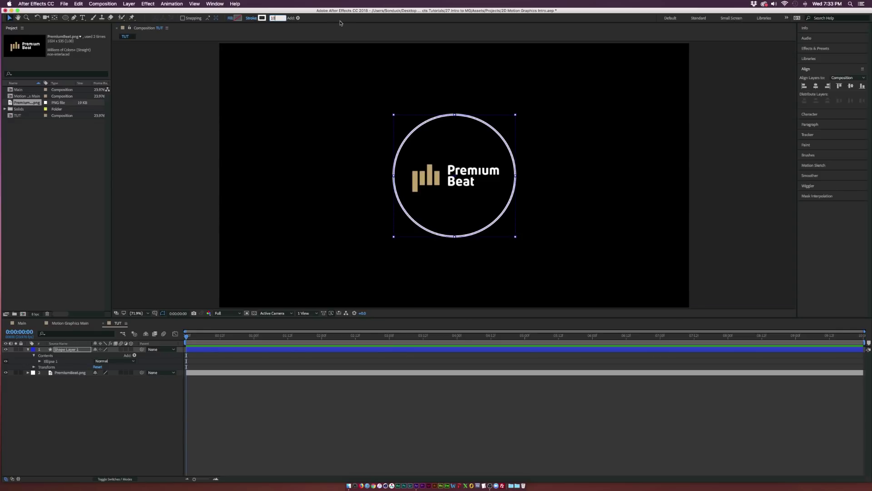
click(106, 413)
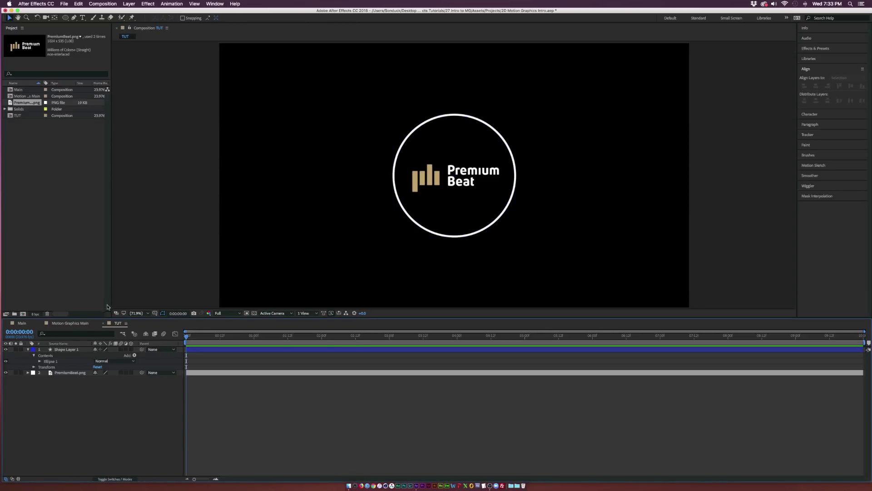
- Add Trim Paths to the circle's shape layer
click(64, 349)
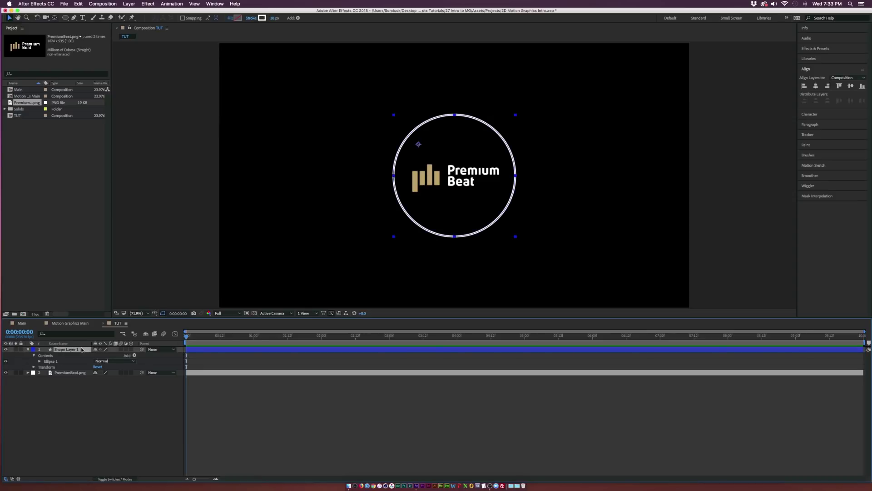
click(132, 355)
click(104, 401)
click(135, 357)
click(152, 449)
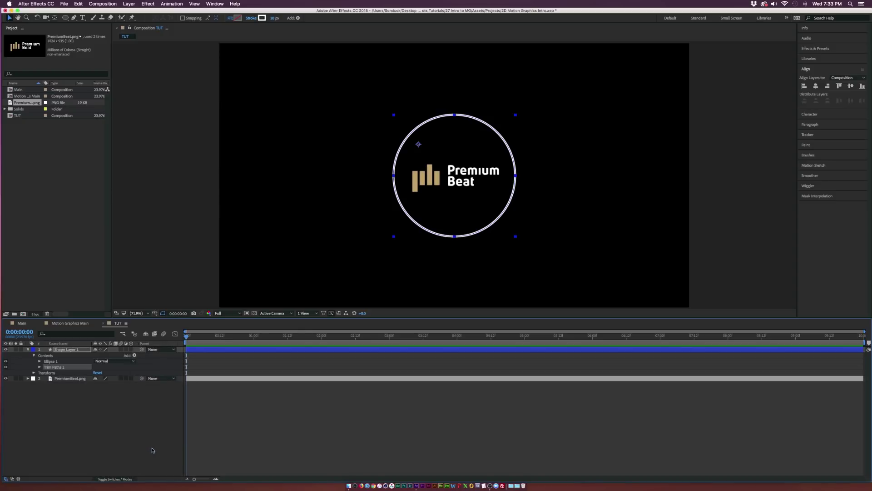
- Set the Trim Paths Start to 100% and keyframe it at the beginning of the composition
click(40, 367)
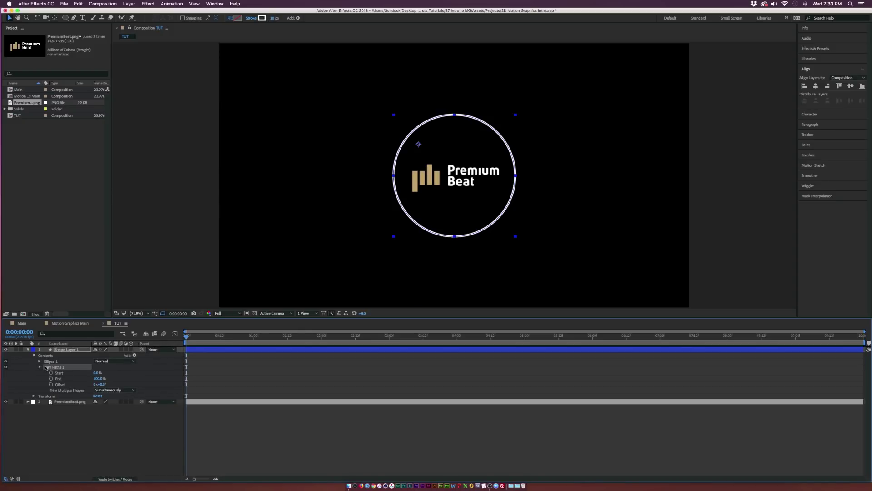
mouse_move(95, 373)
mouse_down()
mouse_move(251, 377)
mouse_move(196, 376)
mouse_move(223, 375)
mouse_up()
click(100, 373)
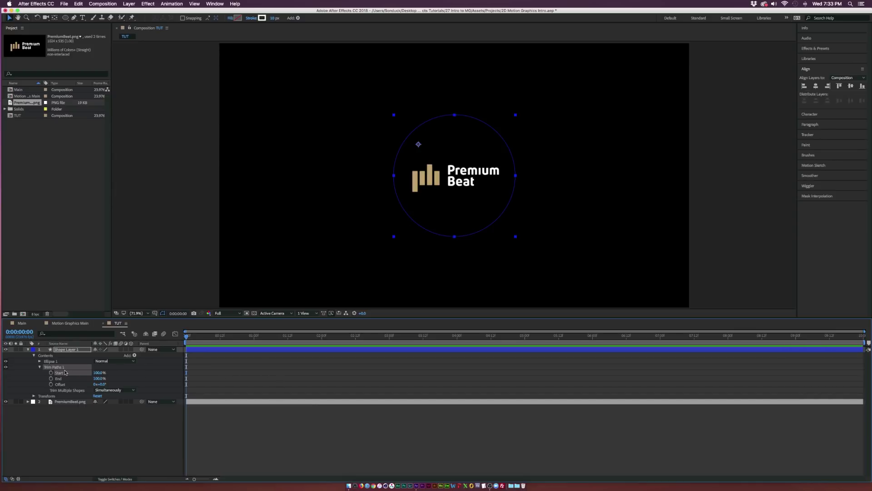
click(51, 373)
- Keyframe the Trim Paths Start at 0% at 0:00:01:07 and apply Easy Ease to both Start keyframes
drag(195, 338, 274, 340)
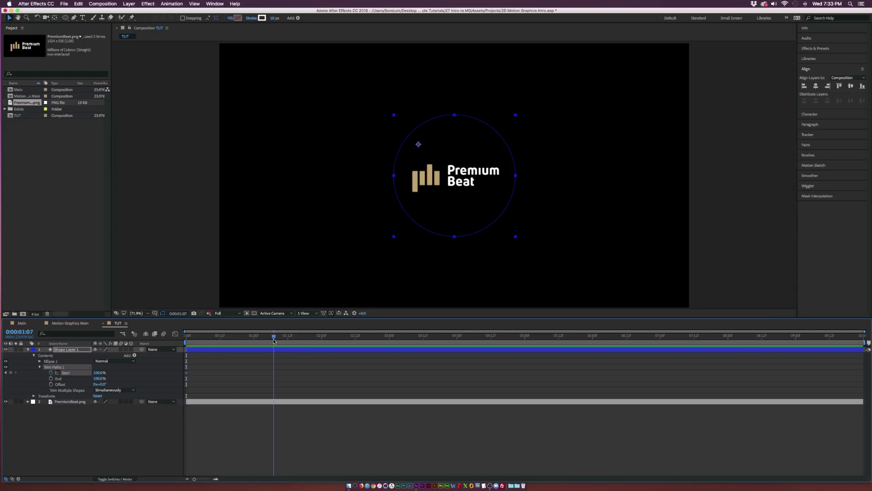
drag(99, 372, 58, 374)
drag(359, 365, 178, 384)
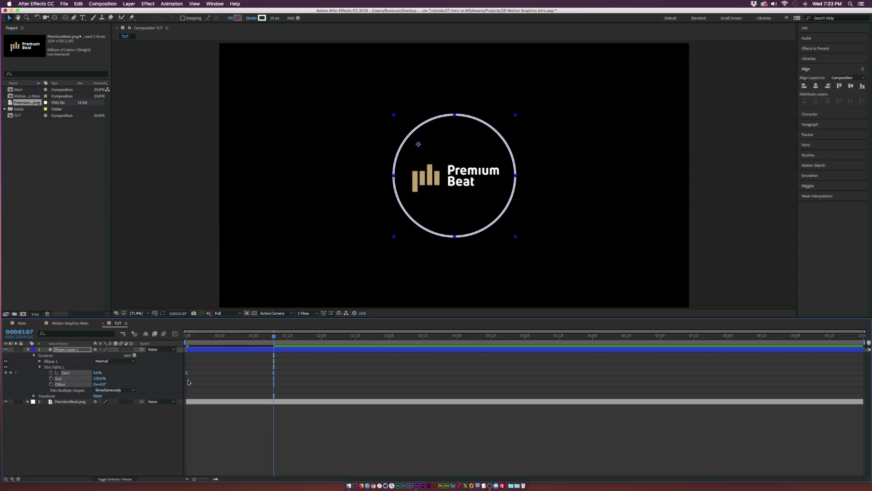
click(183, 338)
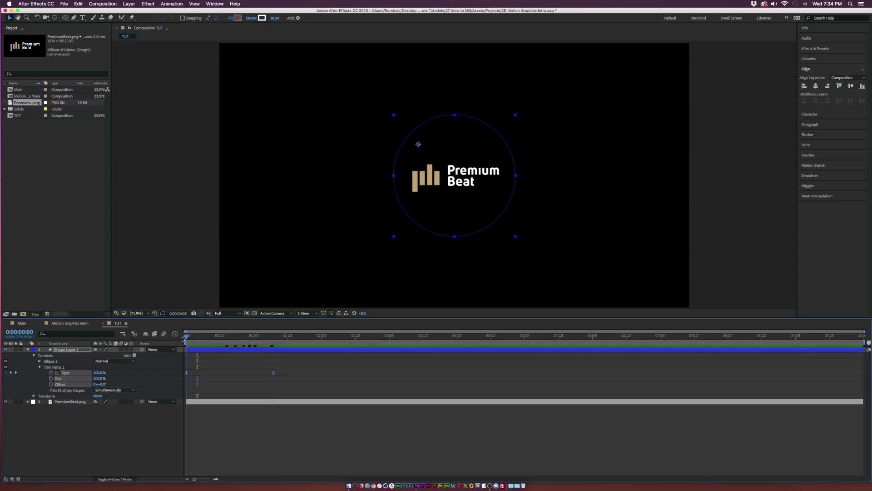
drag(188, 339, 274, 342)
- Set the Trim Paths Offset to 40° and keyframe it at the beginning of the composition
key(Home)
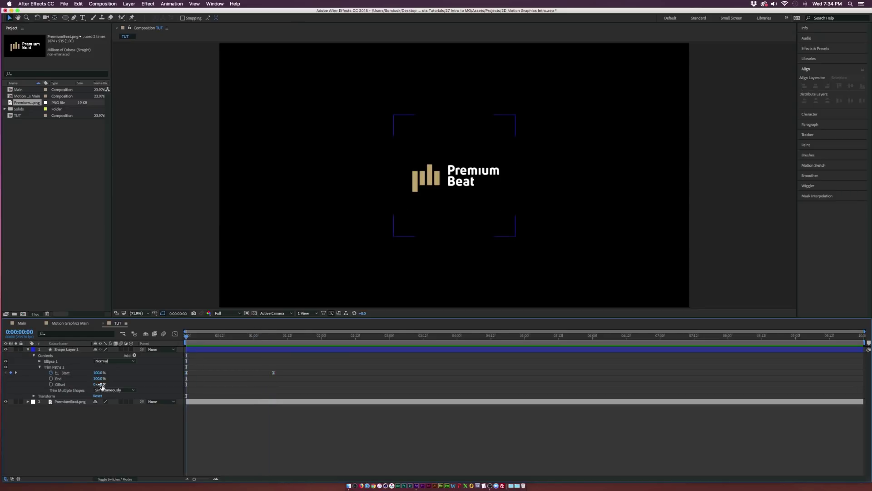
drag(100, 384, 111, 386)
click(51, 385)
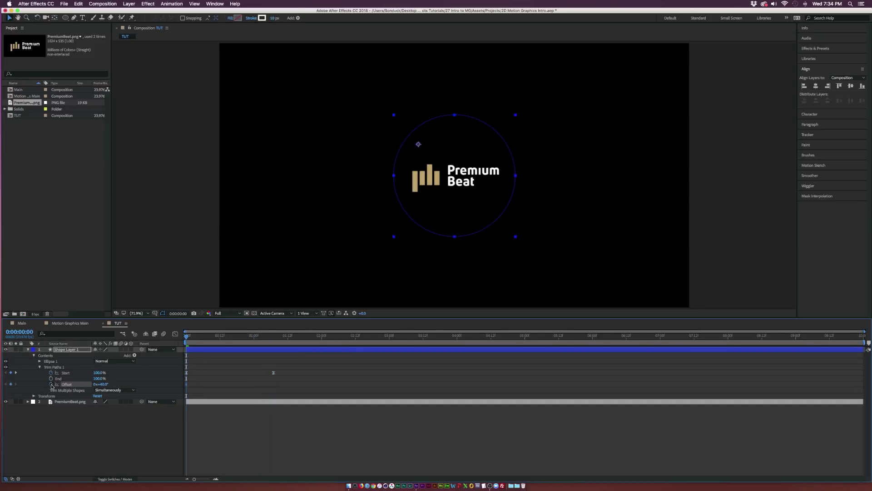
- Keyframe the Trim Paths Offset at -9° at 0:00:01:07
drag(282, 337, 274, 338)
drag(100, 385, 93, 384)
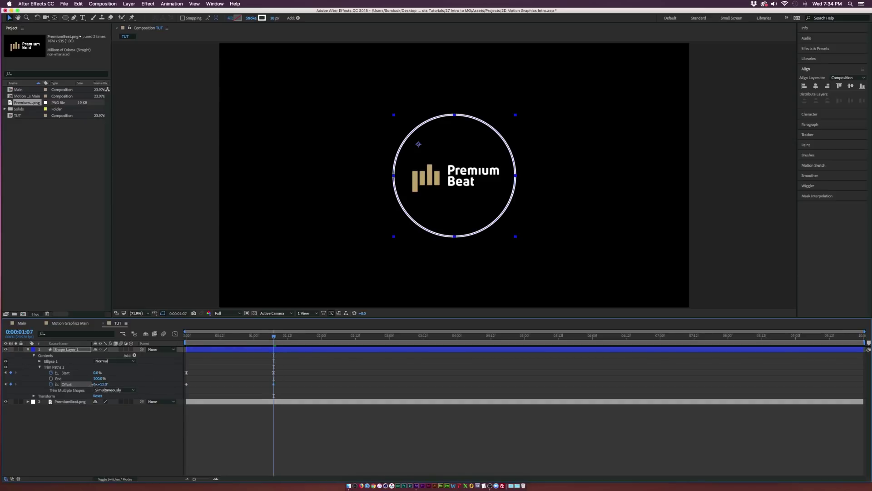
mouse_move(224, 339)
mouse_down()
mouse_move(177, 341)
mouse_move(274, 337)
mouse_up()
click(237, 360)
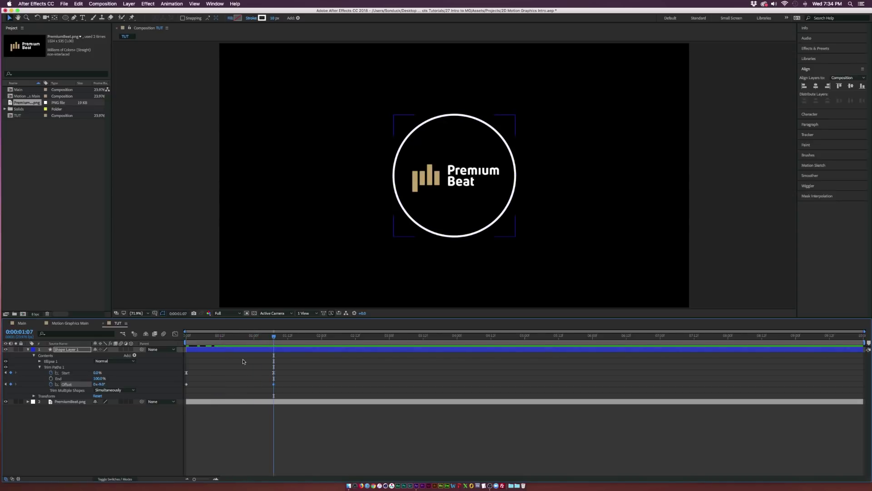
- Collapse the shape layer's properties and preview the circle's drawing animation
key(u)
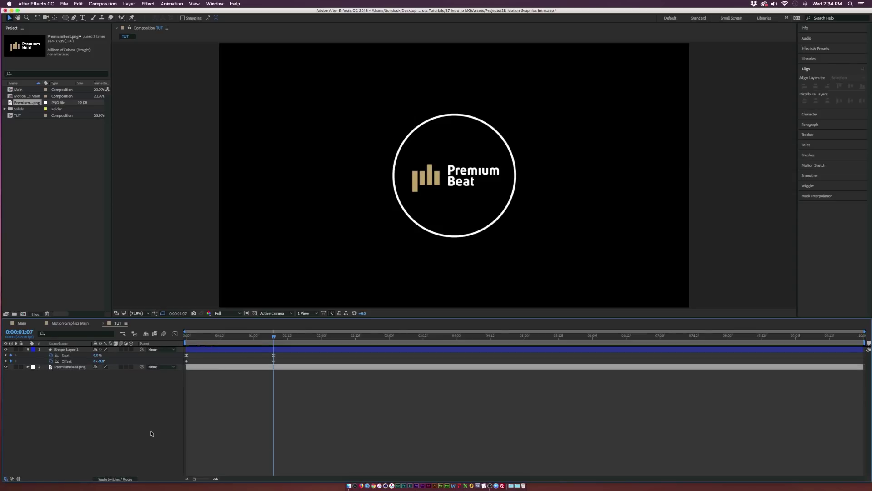
key(u)
drag(205, 337, 268, 336)
drag(269, 336, 277, 336)
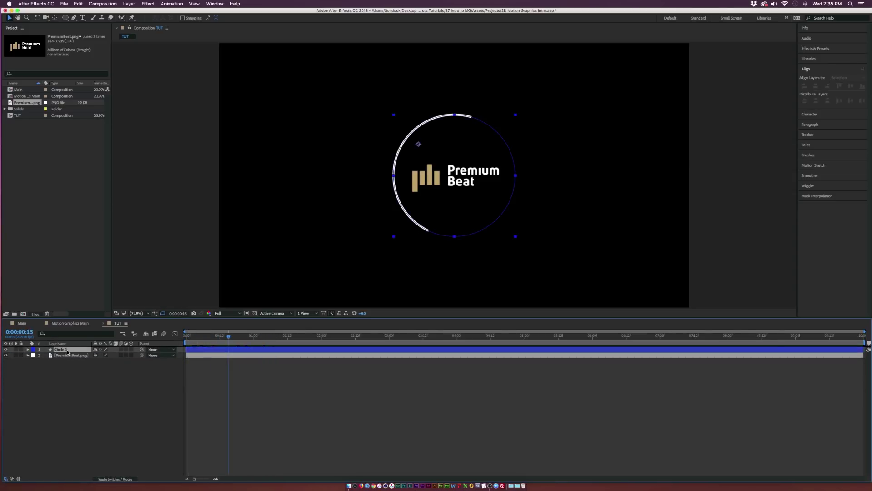
- Rename the circle's shape layer as Circle 1 and duplicate it
key(Return)
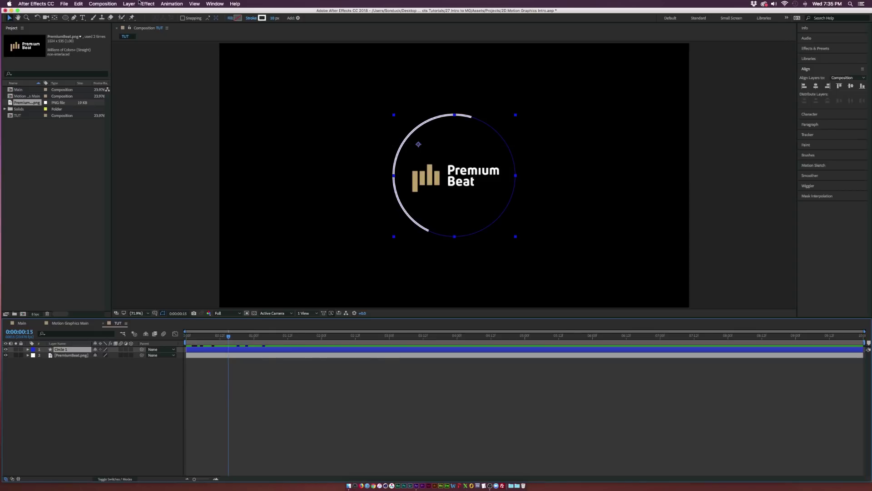
click(82, 2)
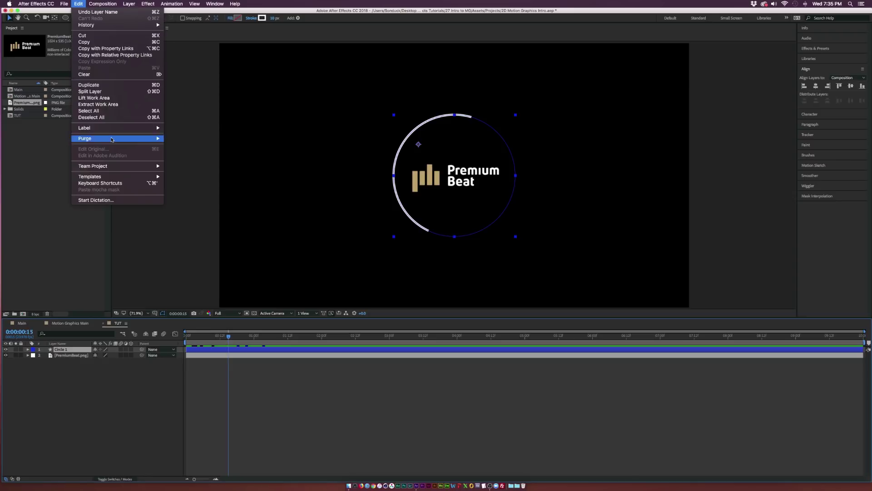
click(101, 86)
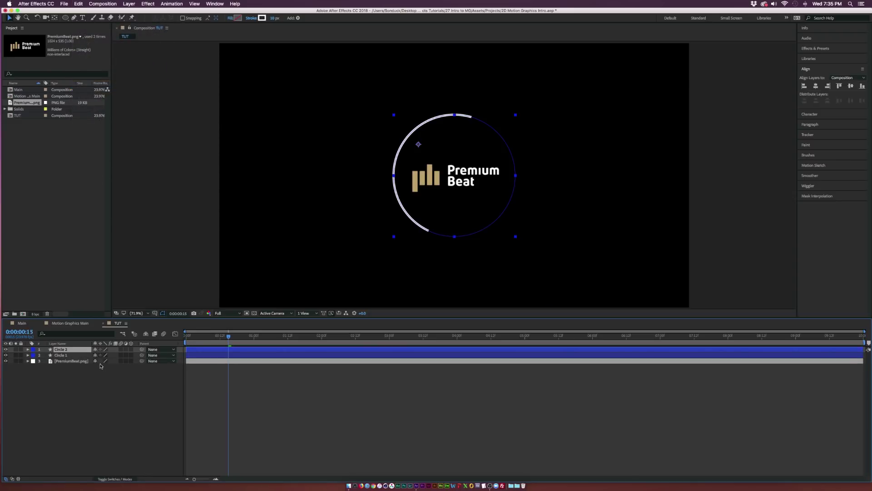
- Try to scale the Circle 2 layer up to 133% from its off-center anchor point
key(s)
key(slash)
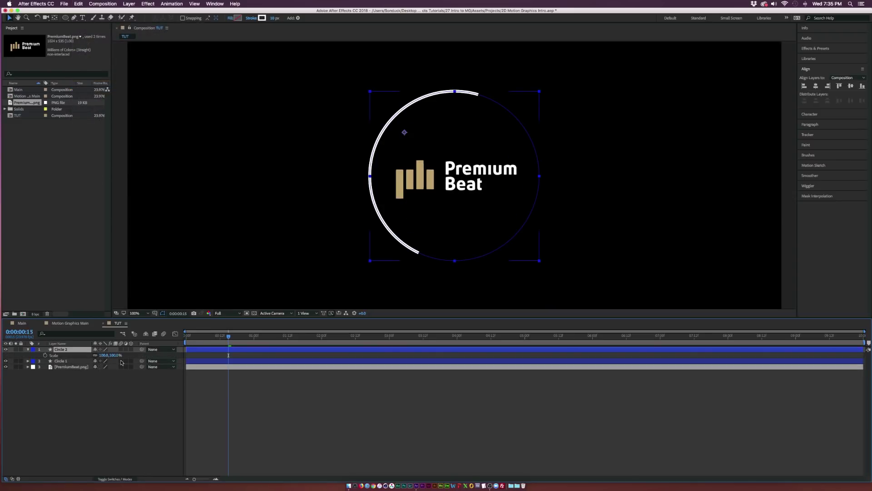
mouse_move(101, 356)
mouse_down()
mouse_move(123, 356)
mouse_move(111, 356)
mouse_up()
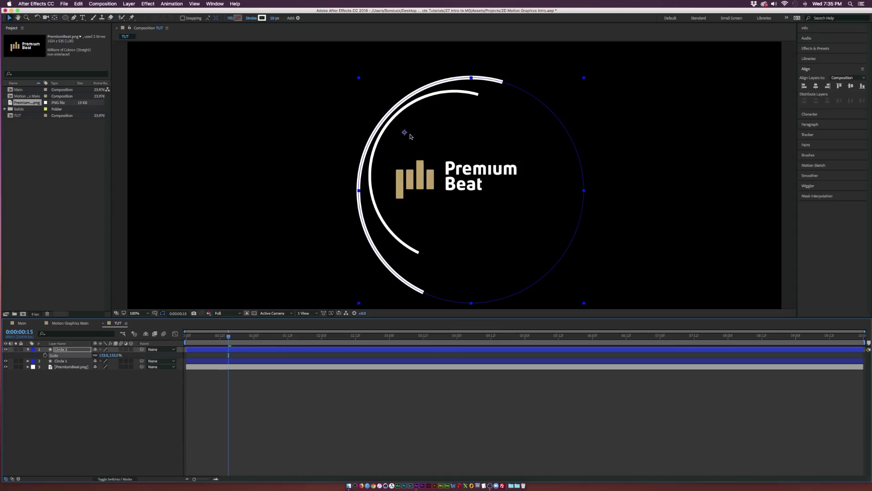
click(9, 18)
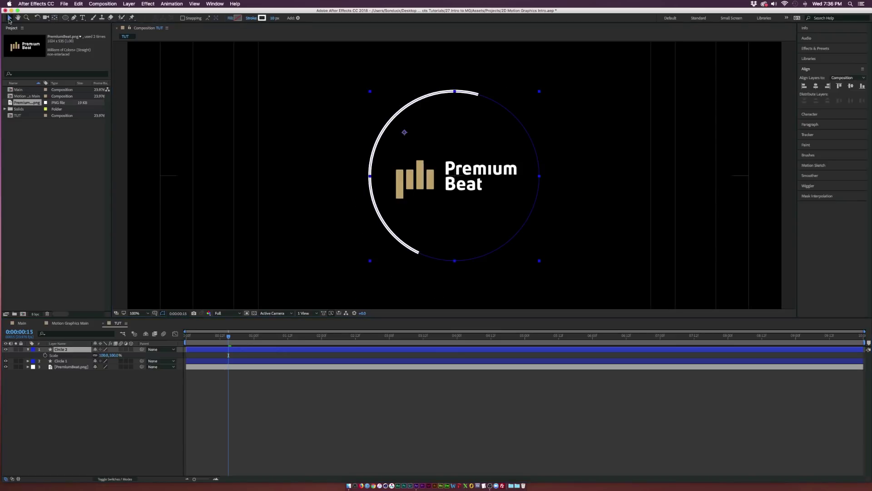
- Move Circle 2's anchor point to the exact center of the circle, checking it against the Title/Action Safe guides
key(y)
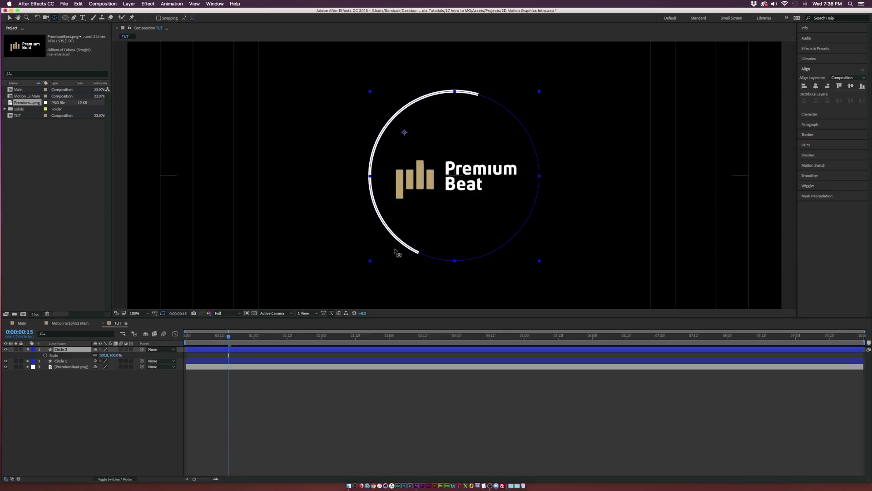
drag(405, 133, 417, 139)
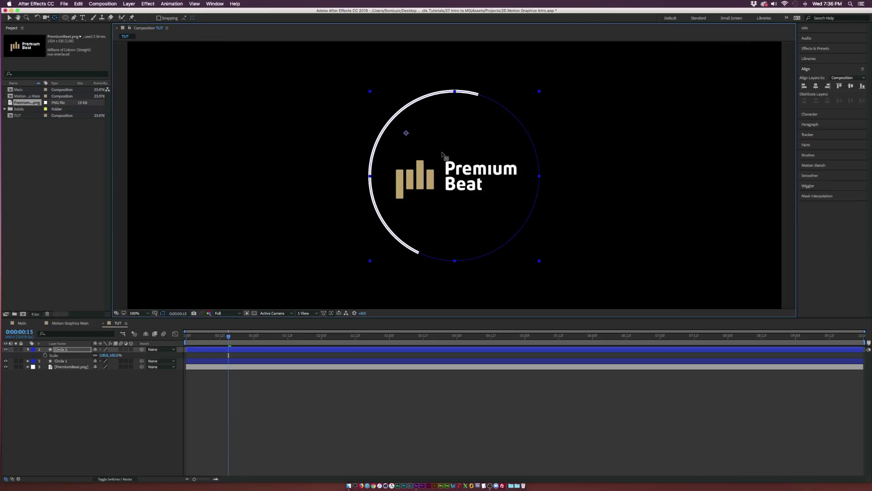
key(super+alt+Home)
click(155, 314)
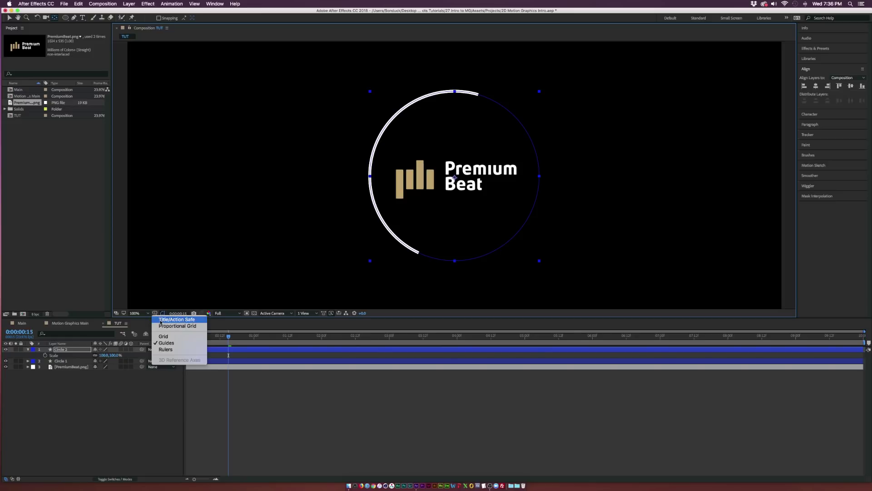
click(167, 320)
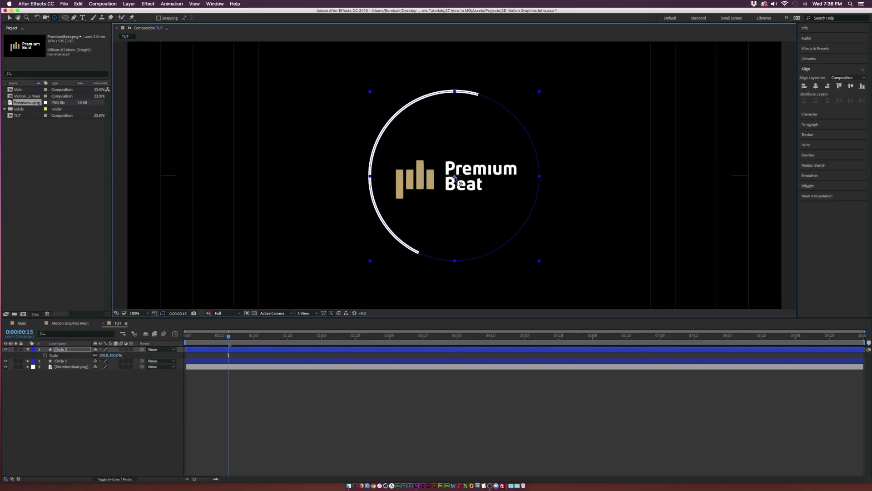
scroll(456, 180, up, 2)
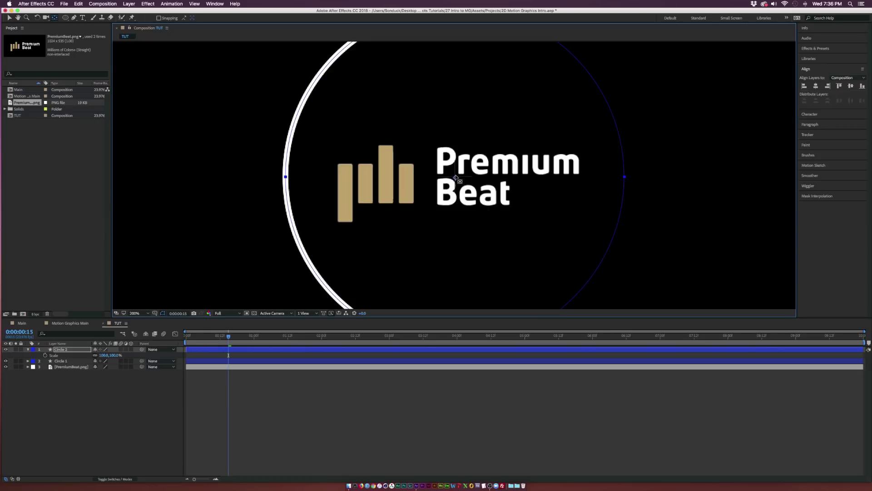
scroll(462, 195, down, 2)
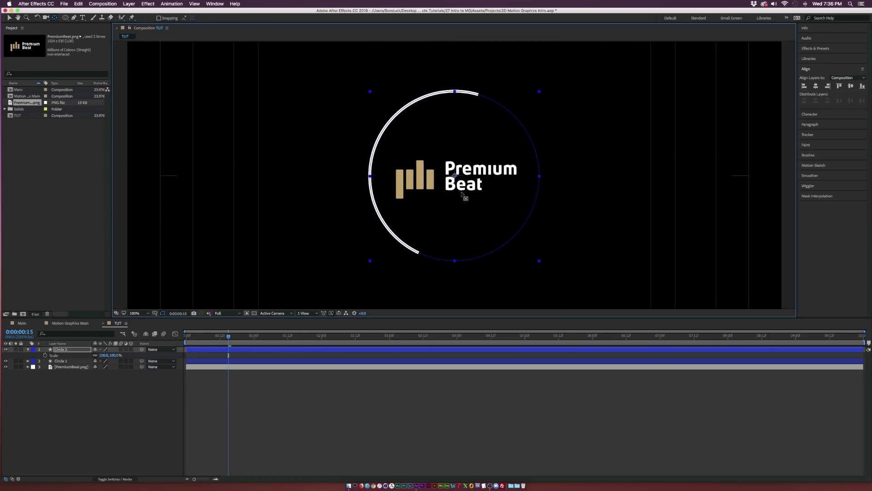
key(apostrophe)
click(10, 19)
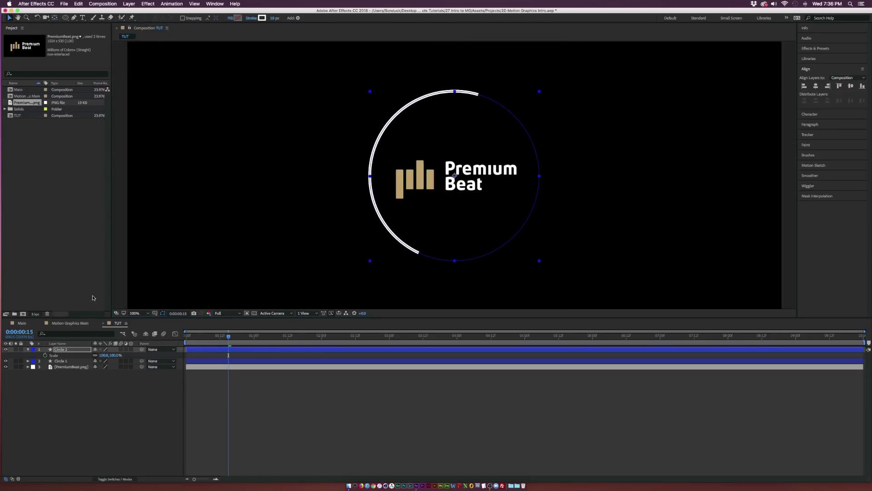
- Scale Circle 2 to 125% and shift its layer to start about 8 frames into the composition
drag(105, 353, 113, 354)
click(146, 379)
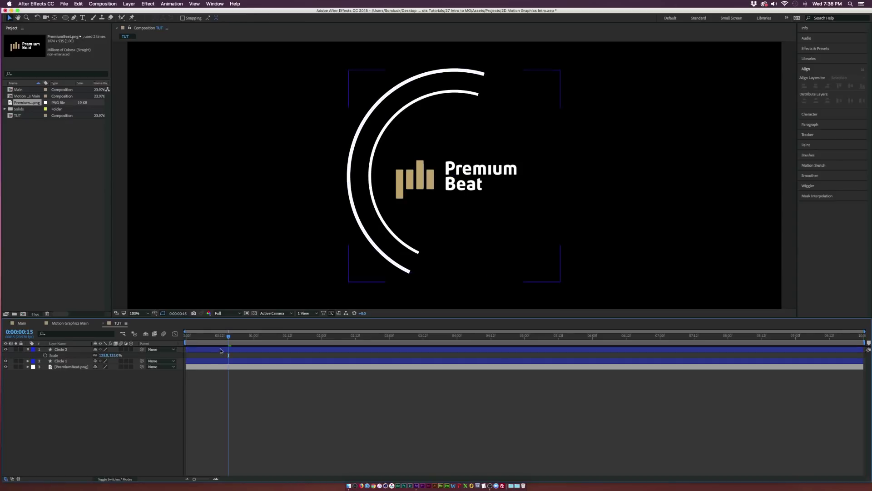
mouse_move(214, 337)
mouse_down()
mouse_move(269, 345)
mouse_move(198, 338)
mouse_up()
click(254, 350)
key(space)
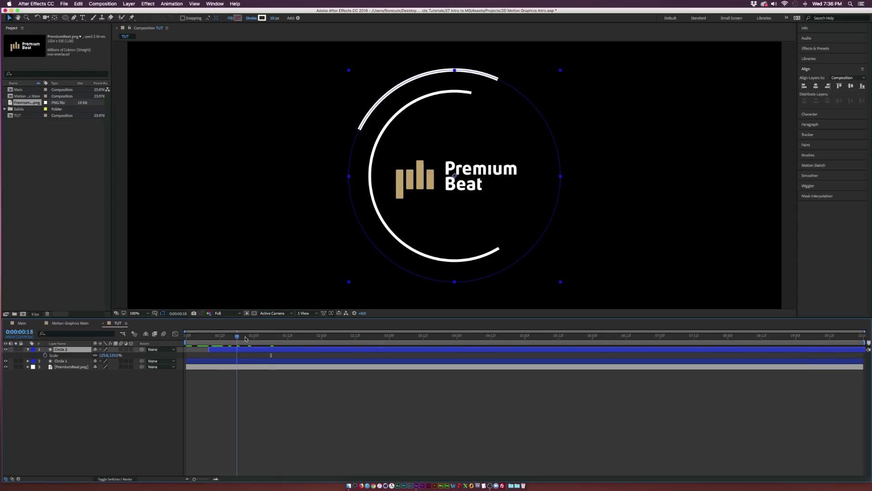
- Set Circle 2's stroke width to 5 px
click(272, 19)
text(5)
key(Return)
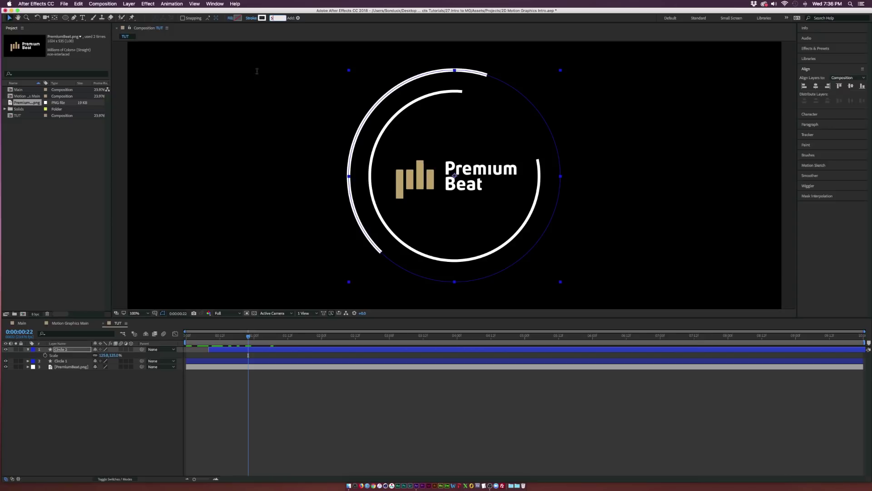
click(113, 410)
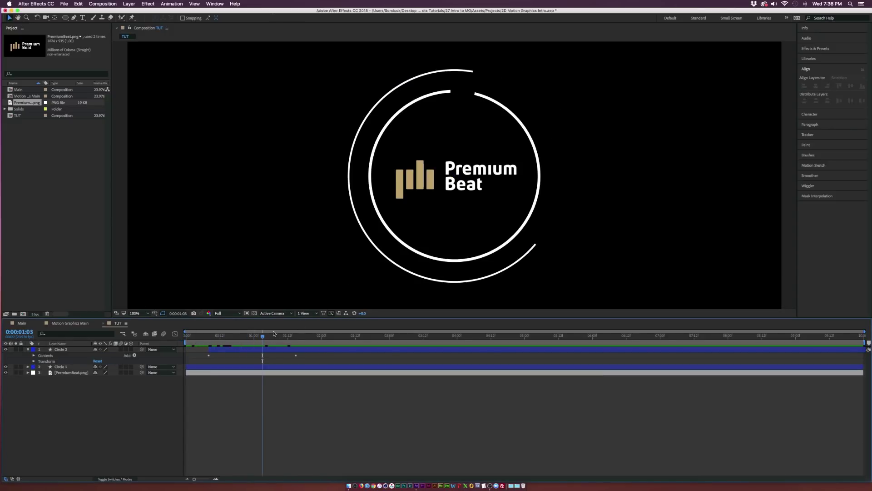
- Keyframe Circle 2's Stroke Width at 0:00:01:15, where the circle finishes drawing on
drag(272, 335, 296, 337)
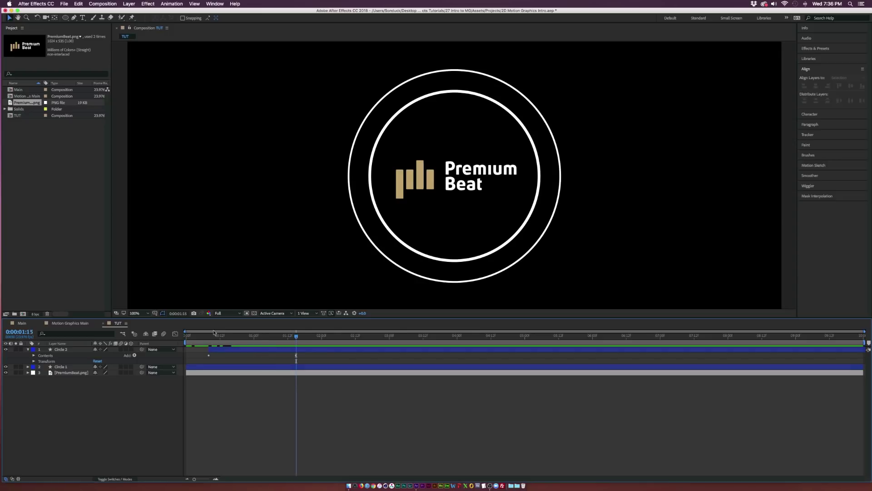
click(44, 361)
click(34, 355)
click(40, 361)
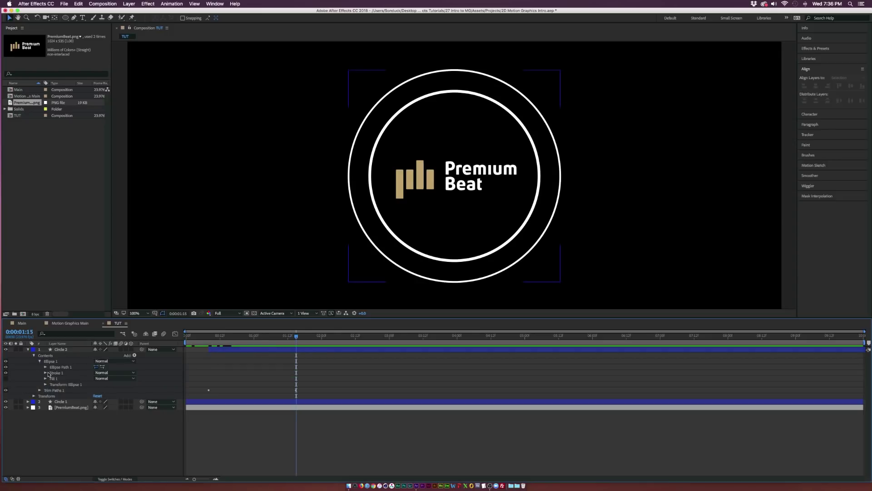
click(45, 373)
click(57, 396)
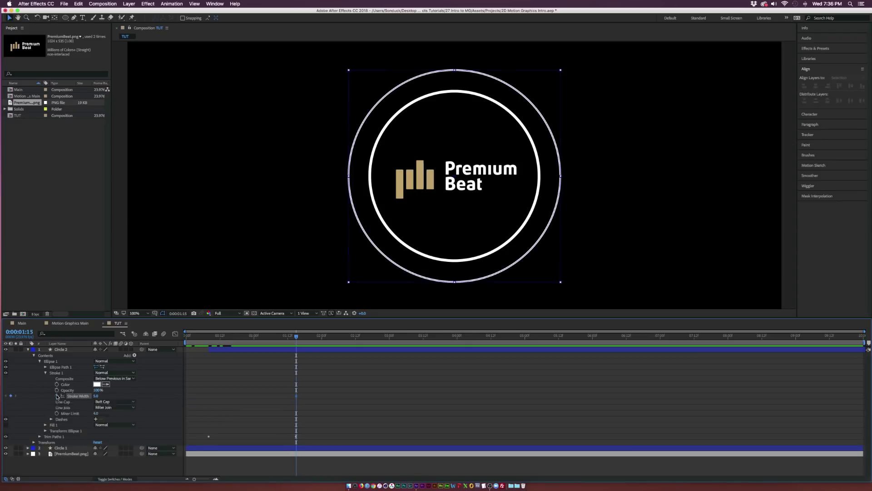
- Keyframe Circle 2's Stroke Width at 0 at 0:00:02:05
drag(301, 334, 338, 341)
click(95, 396)
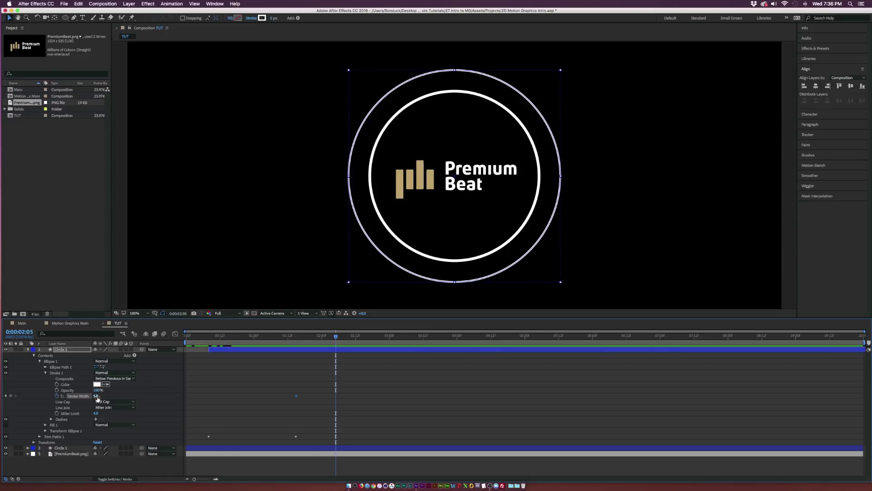
text(0)
click(152, 395)
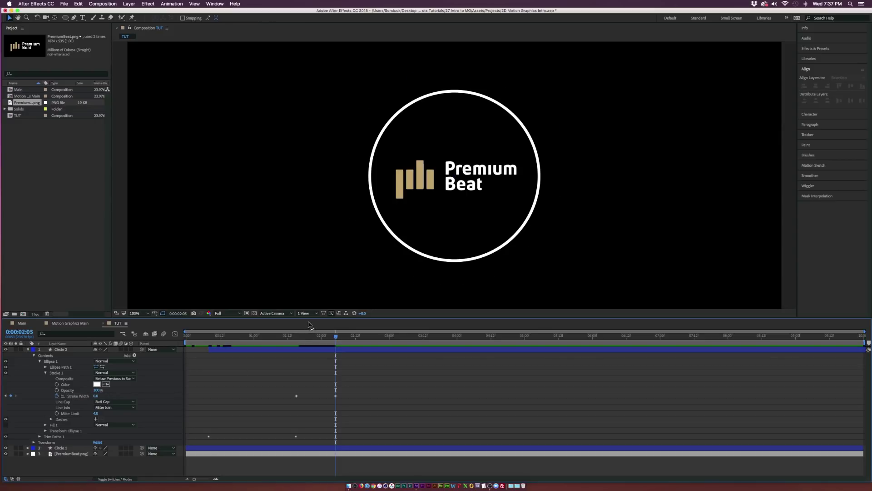
- Ease both of Circle 2's Stroke Width keyframes and preview the stroke thinning out
drag(300, 335, 274, 344)
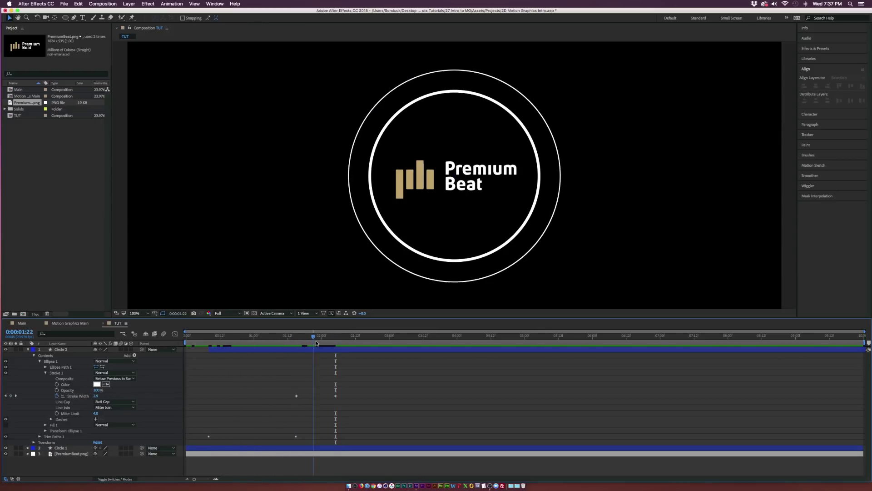
mouse_move(339, 341)
mouse_down()
mouse_move(350, 341)
mouse_move(313, 341)
mouse_move(334, 345)
mouse_move(268, 416)
mouse_up()
click(267, 411)
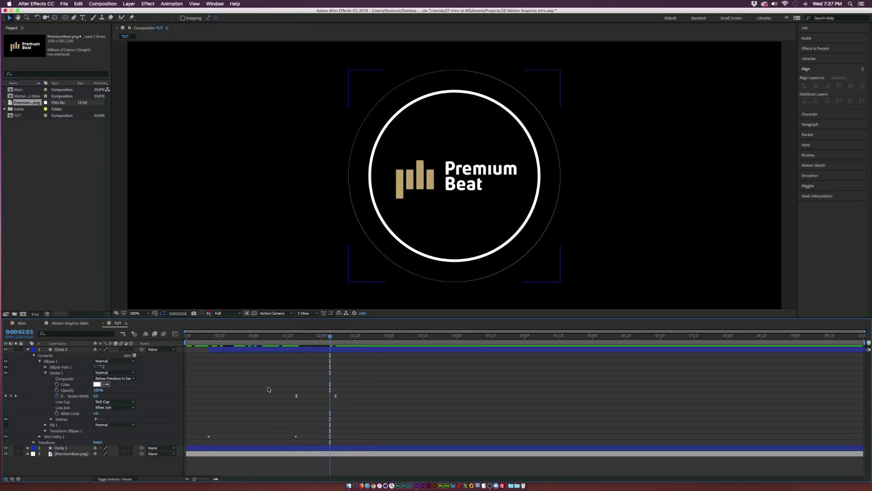
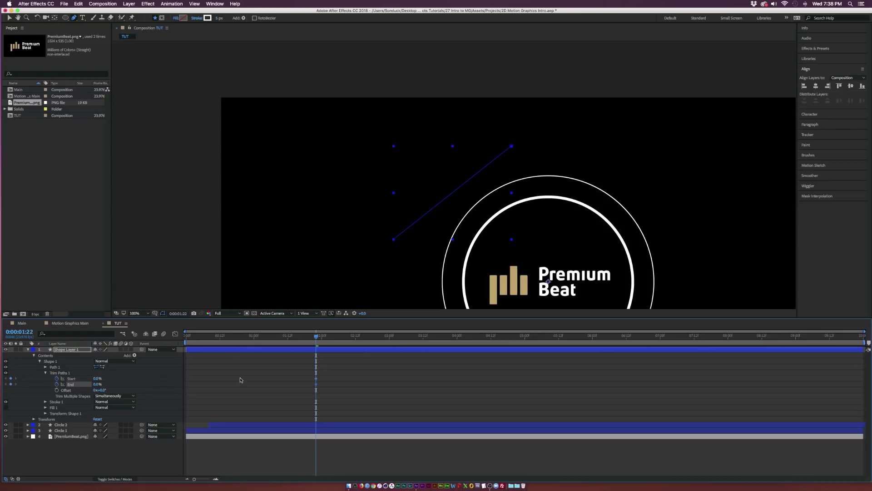
- Keyframe the line's Trim Paths Start and End at 100% at 0:00:02:22
key(space)
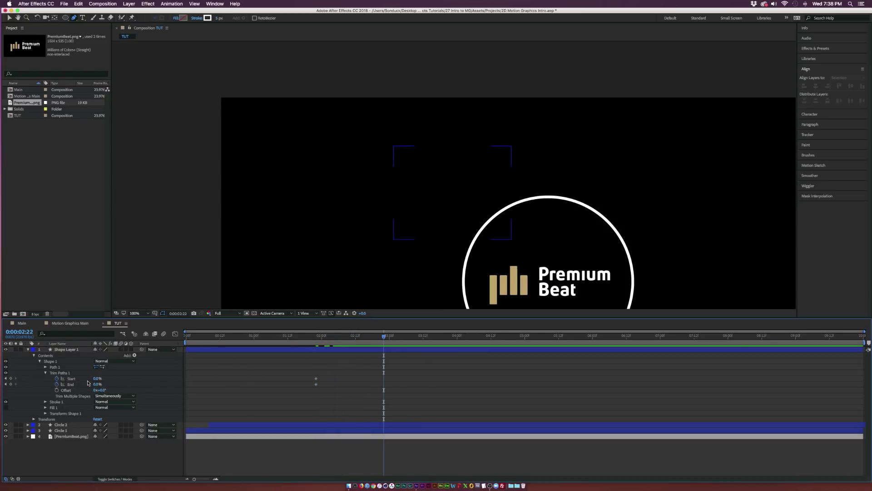
drag(95, 380, 315, 380)
click(273, 380)
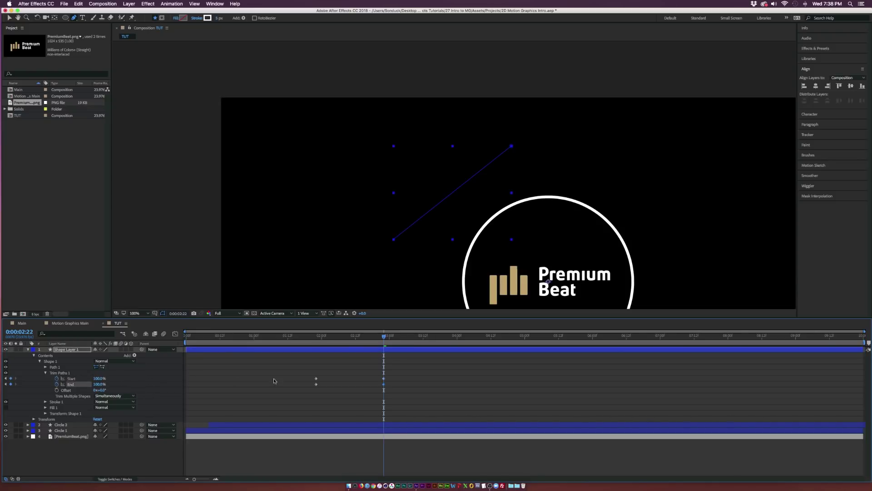
- Delay the line's final Trim Paths End keyframe past the final Start keyframe, and ease all four Trim Paths keyframes
drag(384, 385, 419, 387)
drag(335, 337, 375, 344)
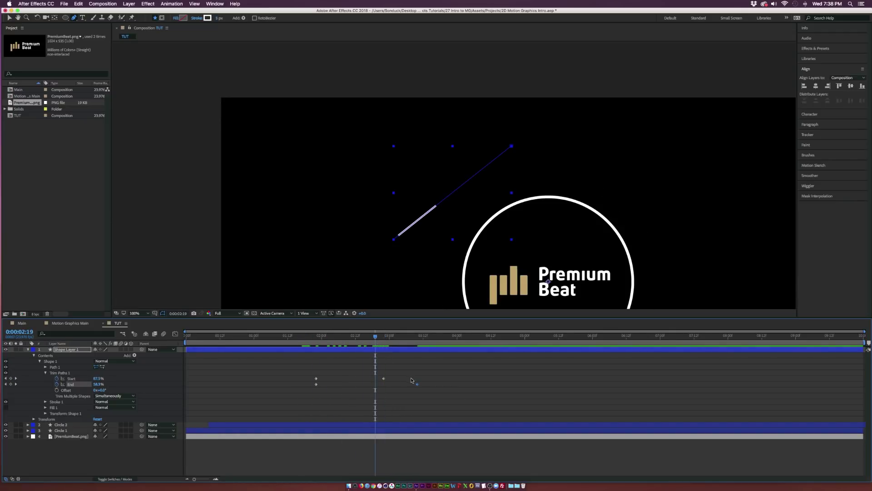
drag(417, 385, 437, 386)
drag(304, 341, 367, 341)
key(space)
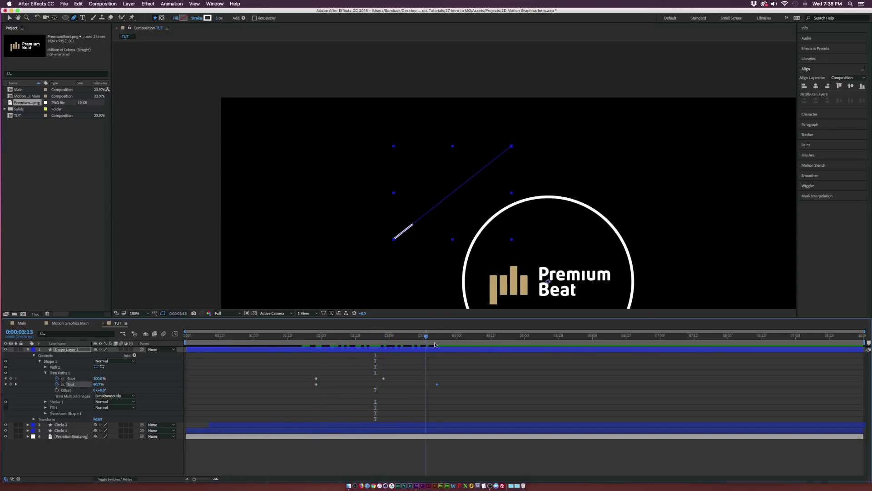
drag(525, 369, 306, 398)
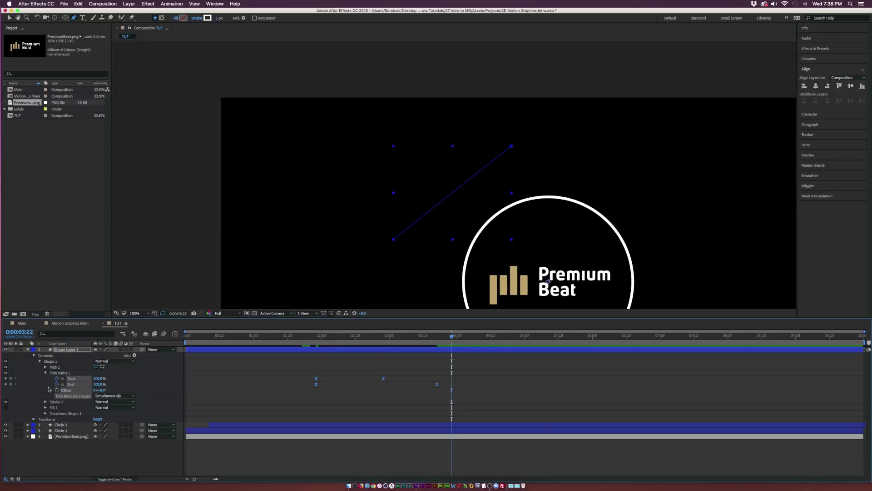
- Set the line's stroke Line Cap to Round Cap and inspect its ends up close at 0:00:02:18
click(46, 402)
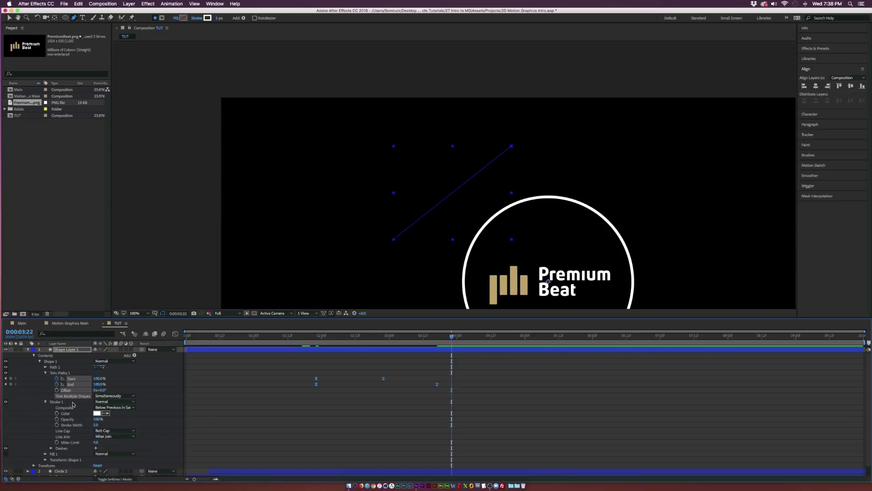
click(113, 432)
click(109, 440)
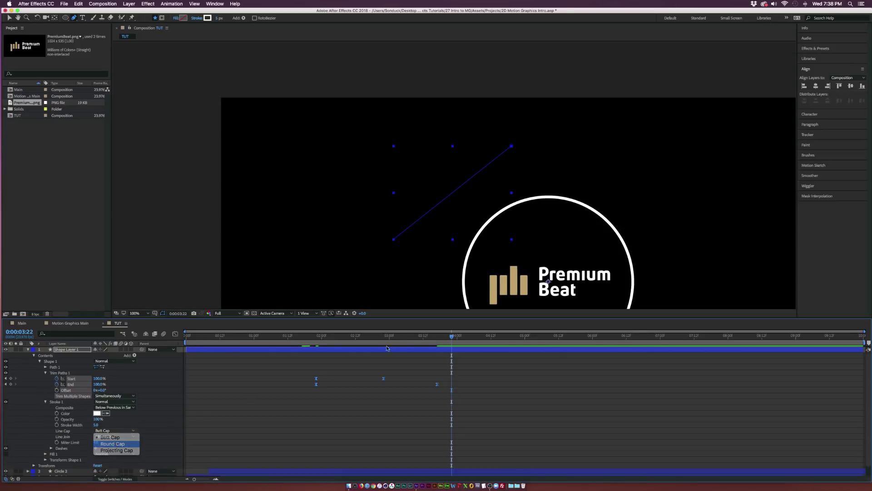
click(372, 337)
click(359, 355)
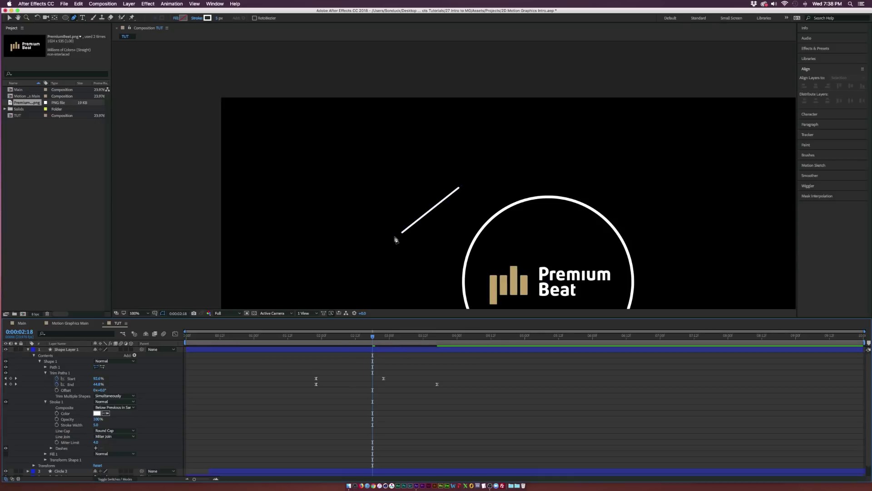
scroll(396, 239, up, 1)
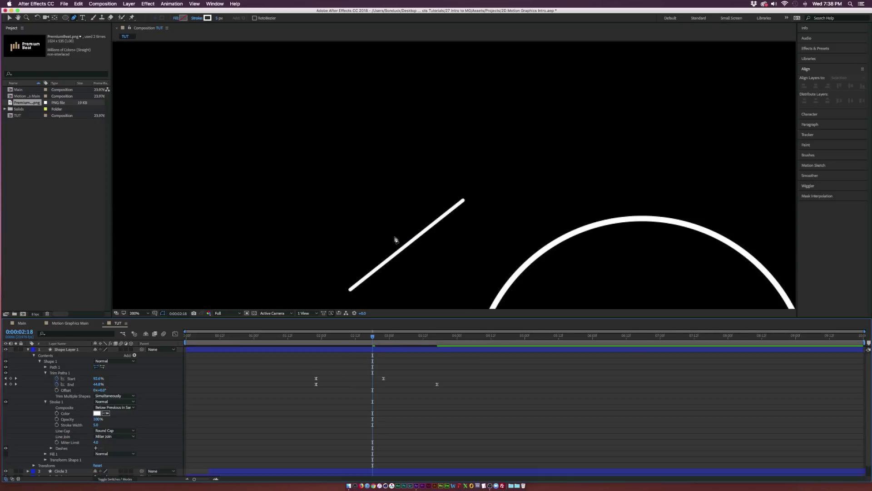
- Switch the line's stroke to Butt Cap for comparison and restore Round Cap
click(114, 431)
click(111, 437)
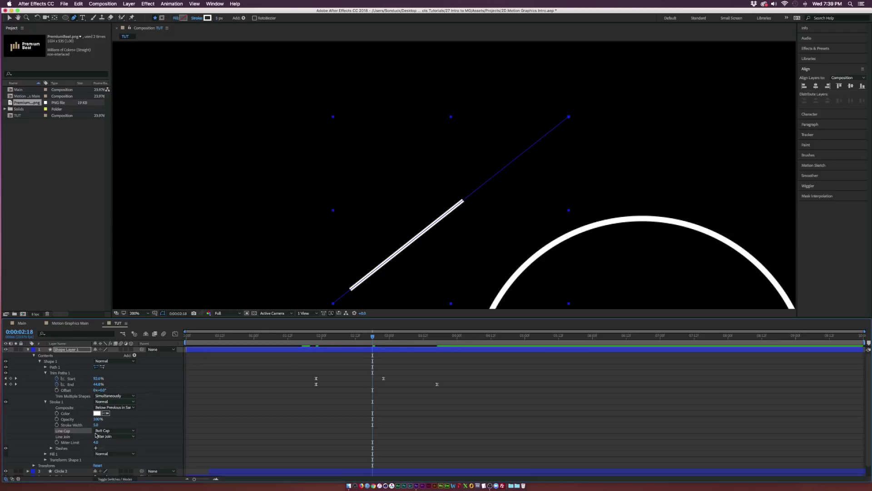
click(96, 432)
click(104, 436)
- Collapse Shape Layer 1's properties and rename the layer as Line 1
scroll(318, 368, down, 2)
click(9, 17)
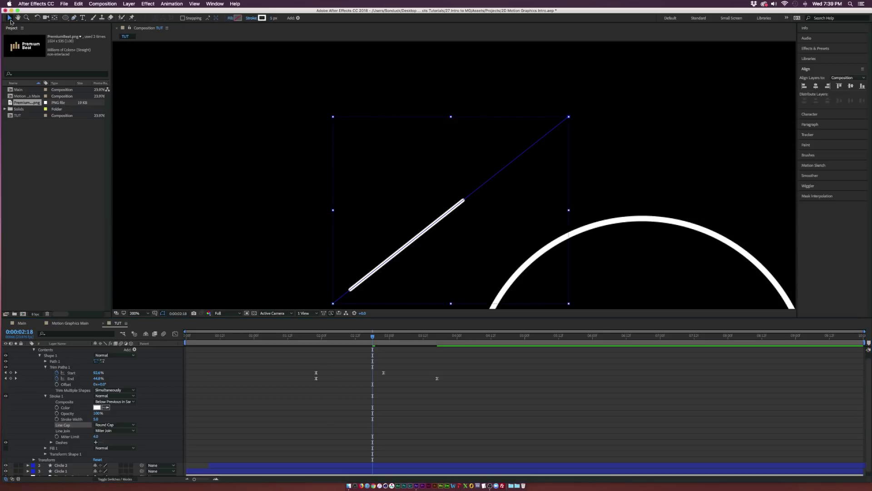
click(209, 381)
scroll(136, 379, up, 2)
click(27, 350)
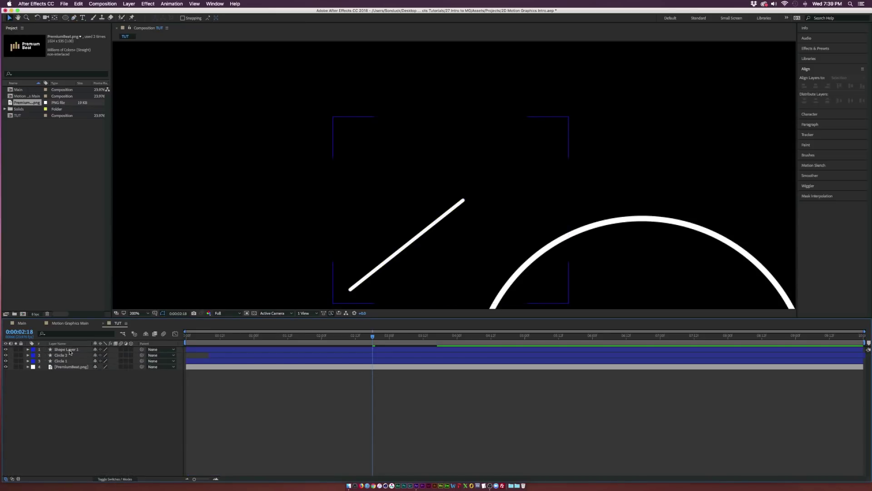
click(66, 349)
scroll(395, 217, down, 1)
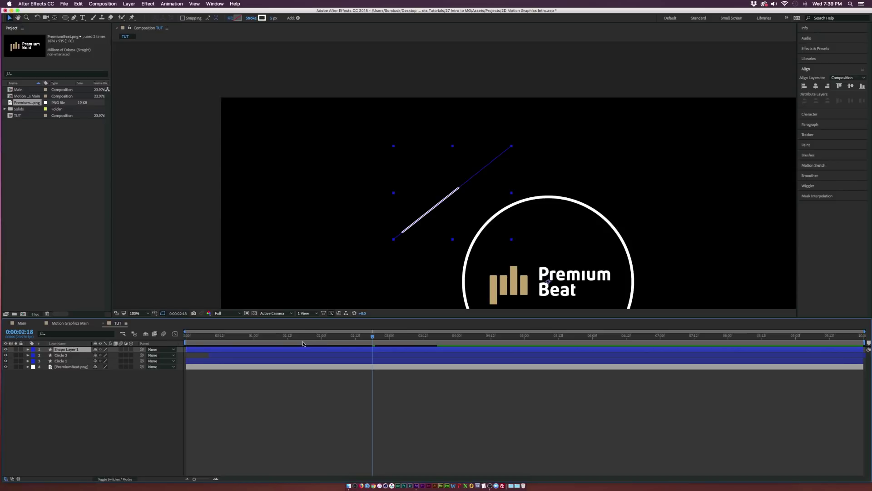
key(Return)
text(Line)
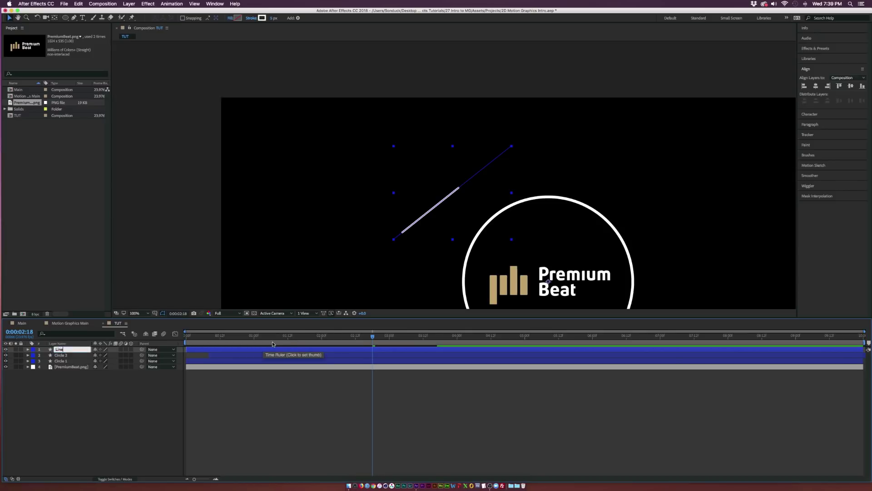
text( 1)
key(Return)
- Duplicate the Line 1 layer, delay the copy slightly in time and place it beside the original line
key(super+d)
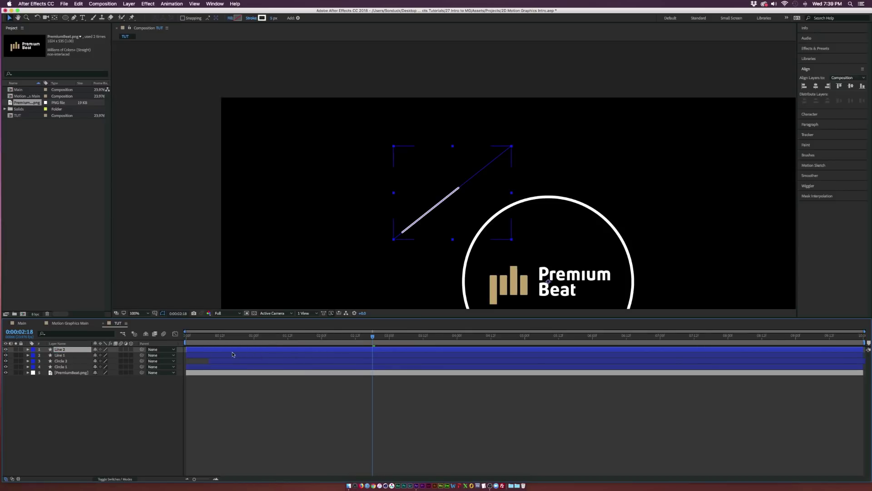
drag(233, 350, 250, 350)
click(18, 11)
drag(459, 203, 413, 198)
- Duplicate the line further up to Line 8, scattering the parallel copies across the composition's upper-left area
key(super+d)
key(super+d)
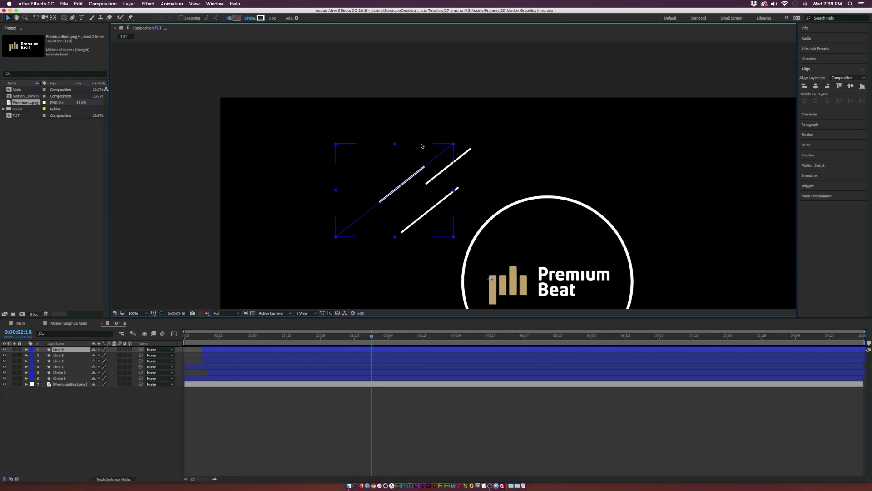
drag(423, 145, 424, 93)
drag(439, 157, 415, 280)
key(super+d)
key(super+d)
key(super+d)
key(super+d)
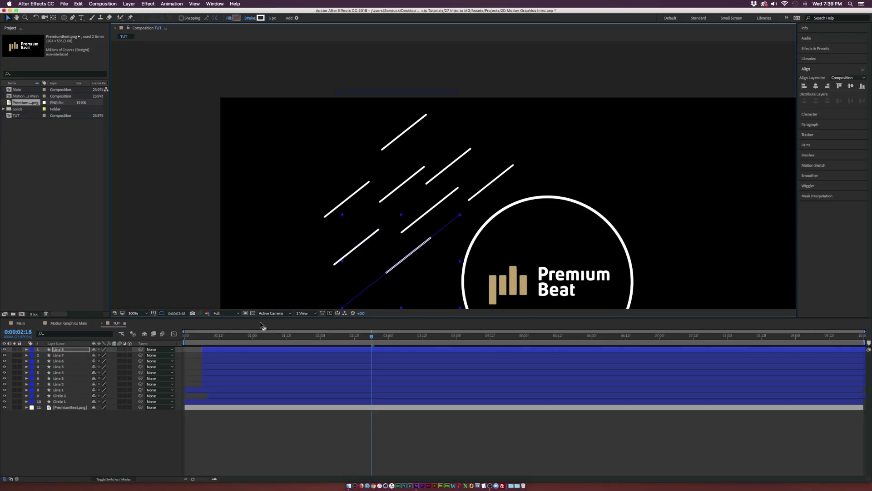
- Stagger the eight line layers in time by shifting them by different amounts, and check their keyframe timing
drag(235, 348, 192, 374)
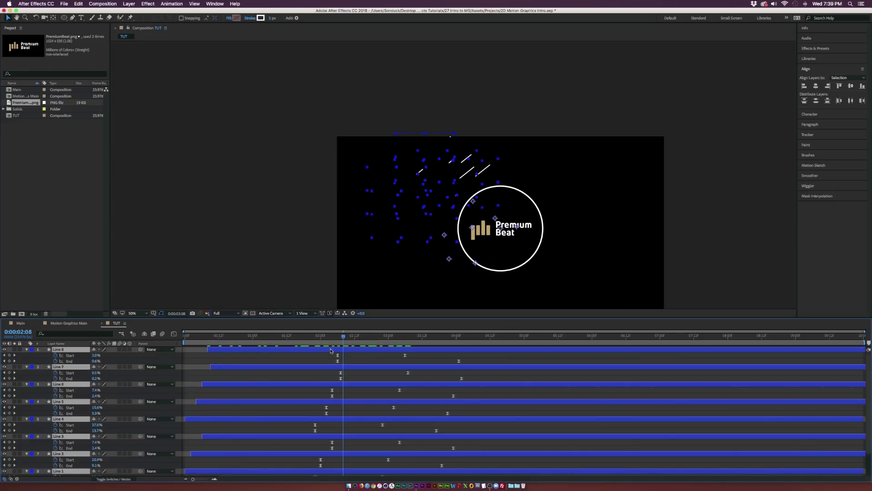
drag(330, 349, 186, 340)
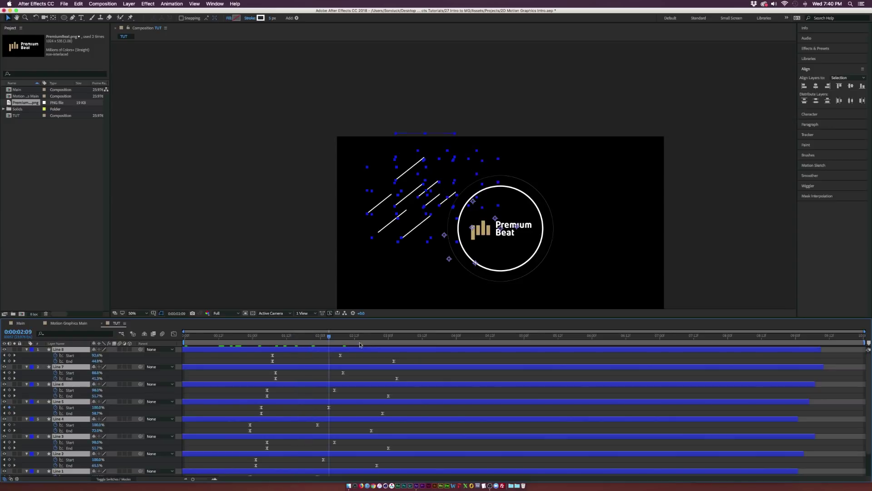
key(u)
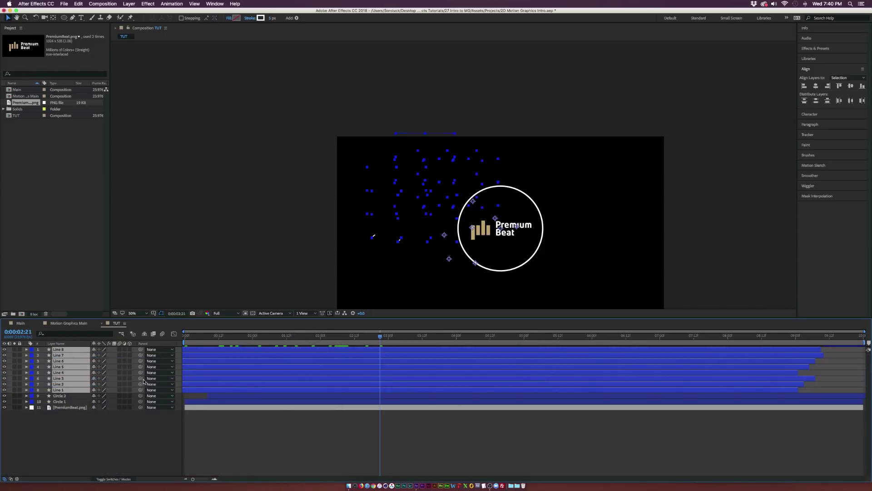
- Duplicate all eight line layers, group the copies at the top of the layer stack and position them in the composition's lower-right area
key(super+d)
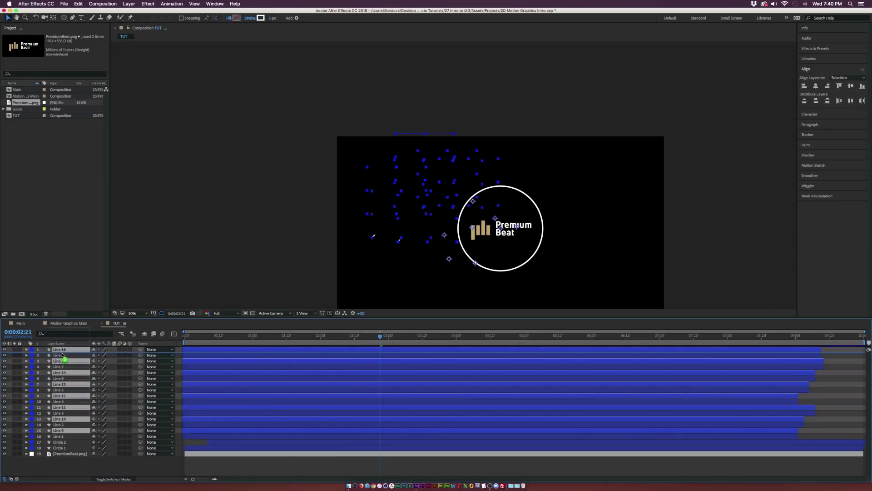
drag(326, 337, 315, 337)
drag(536, 289, 592, 297)
key(space)
drag(630, 205, 531, 127)
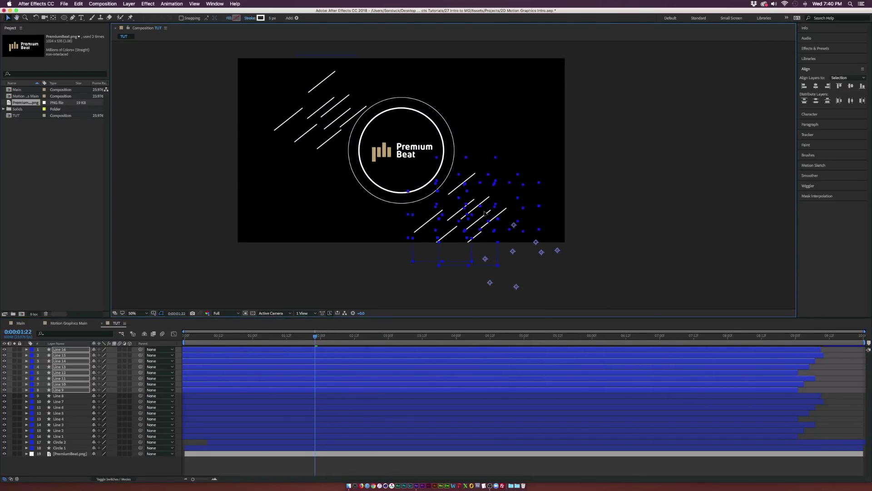
drag(497, 214, 517, 196)
click(385, 281)
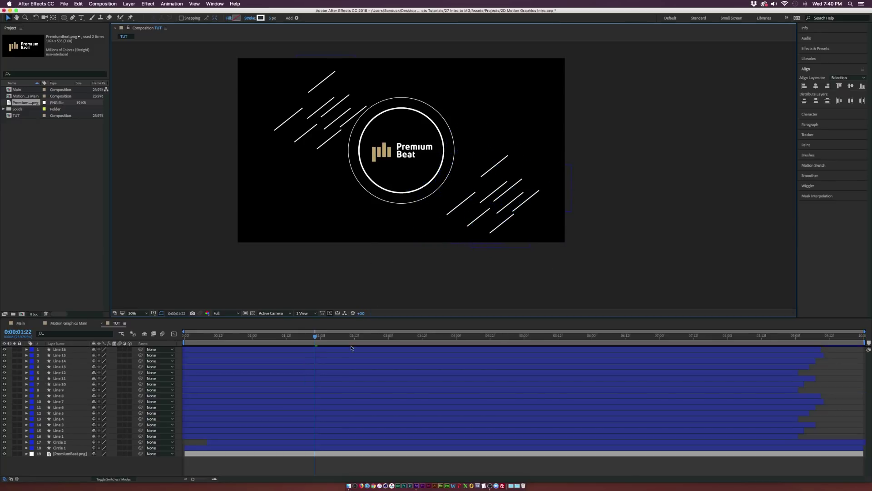
- Delay Line 9 through Line 16 in time so the lower-right lines animate after the upper-left ones
click(262, 335)
key(space)
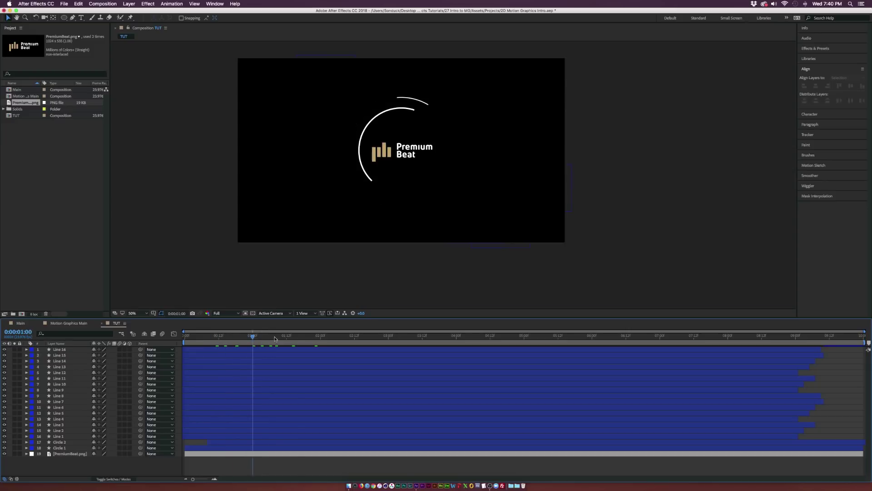
click(238, 350)
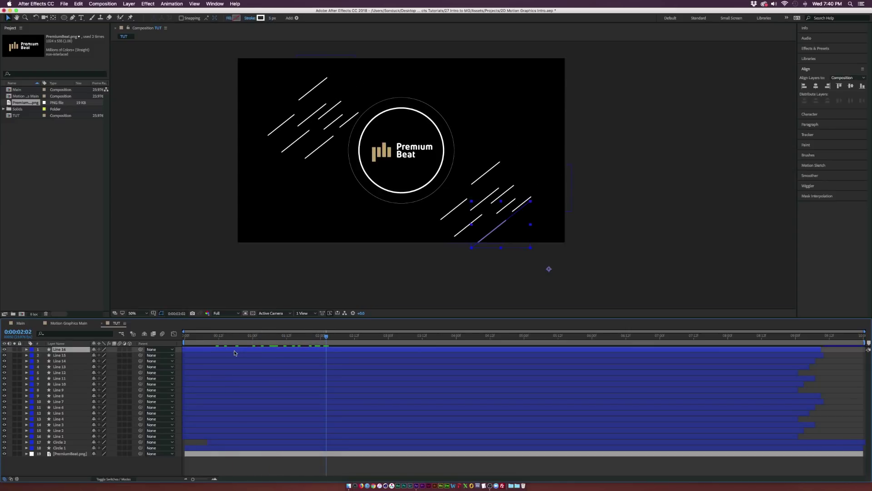
shift+click(205, 395)
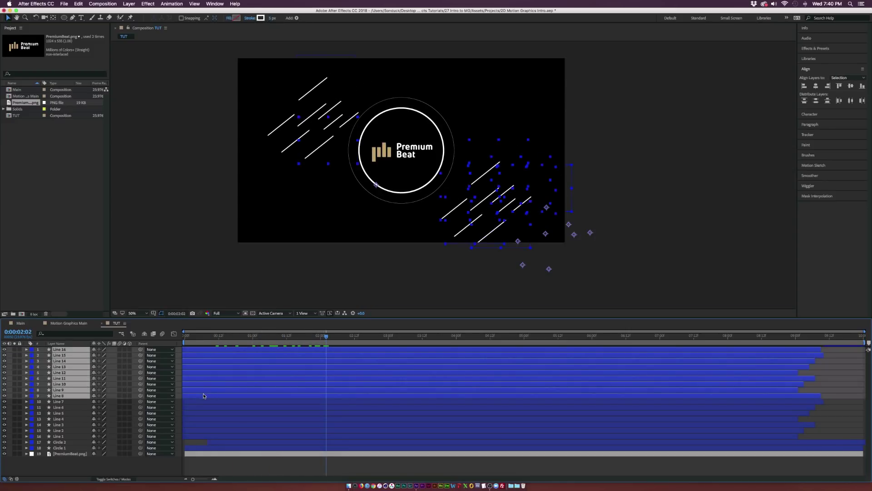
shift+click(203, 389)
drag(203, 389, 225, 392)
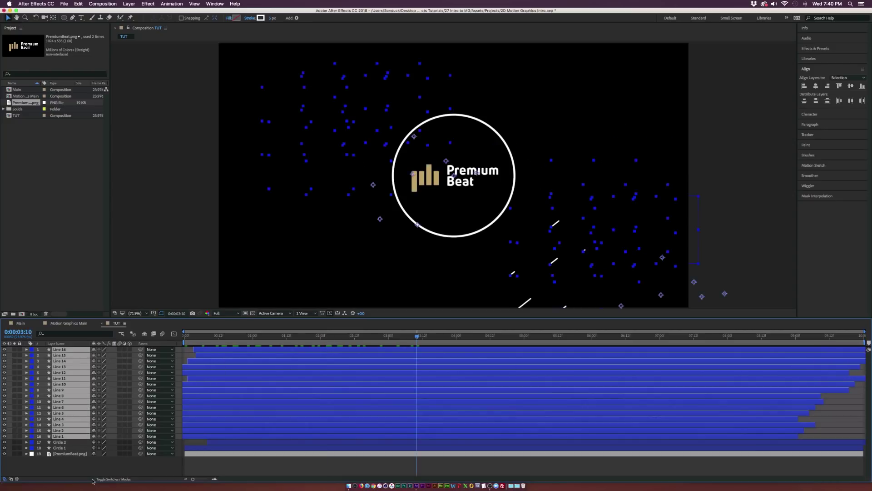
click(94, 471)
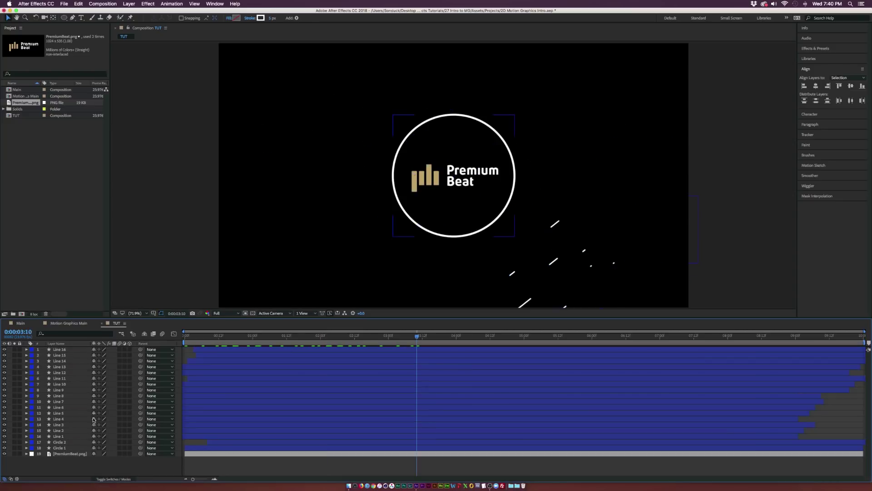
- Pre-compose Line 1 through Line 16 into a new composition named Animated Lines
click(59, 350)
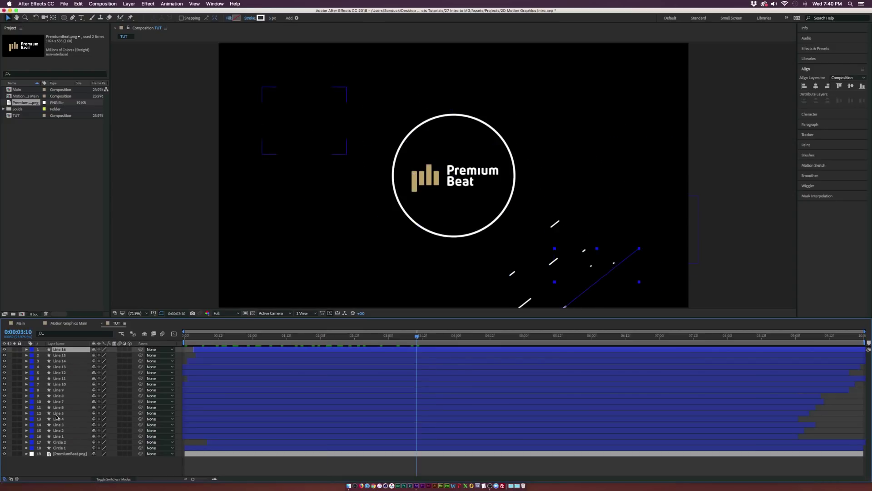
shift+click(55, 437)
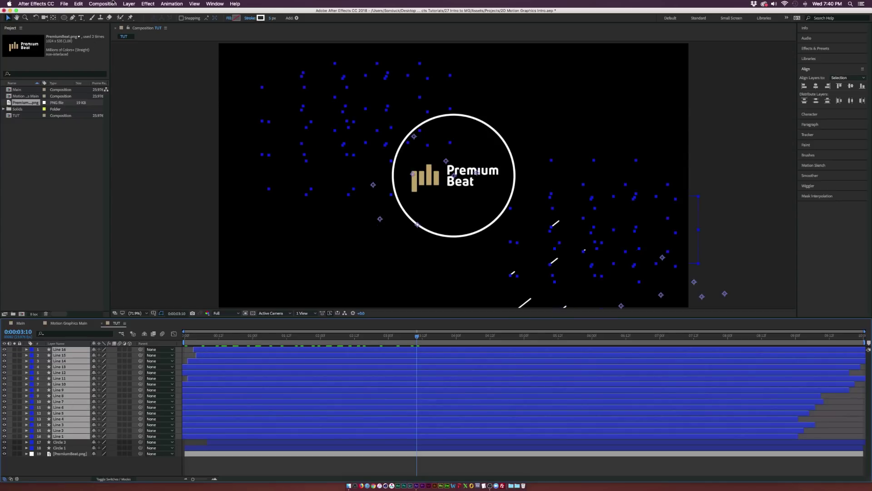
click(129, 4)
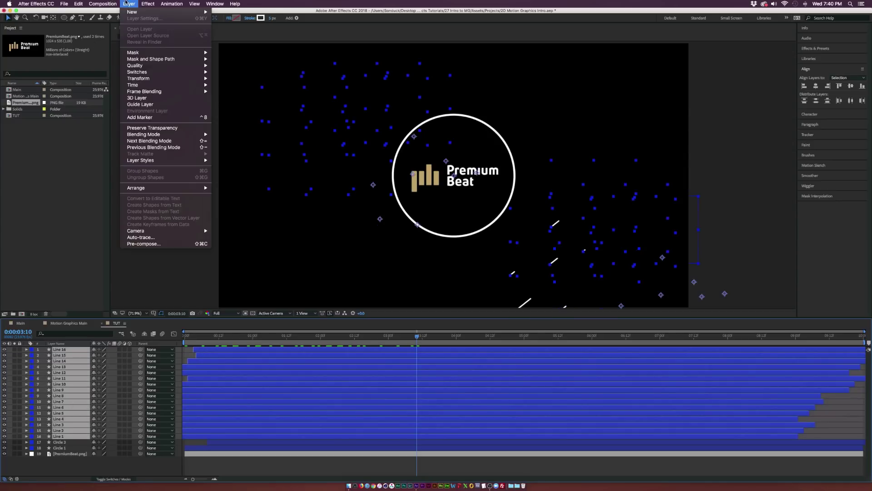
click(157, 245)
text(Animated Lines)
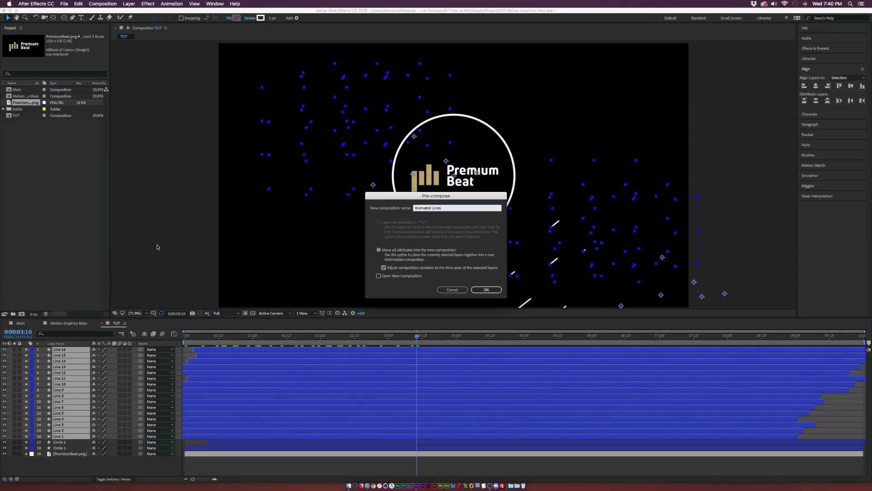
key(Return)
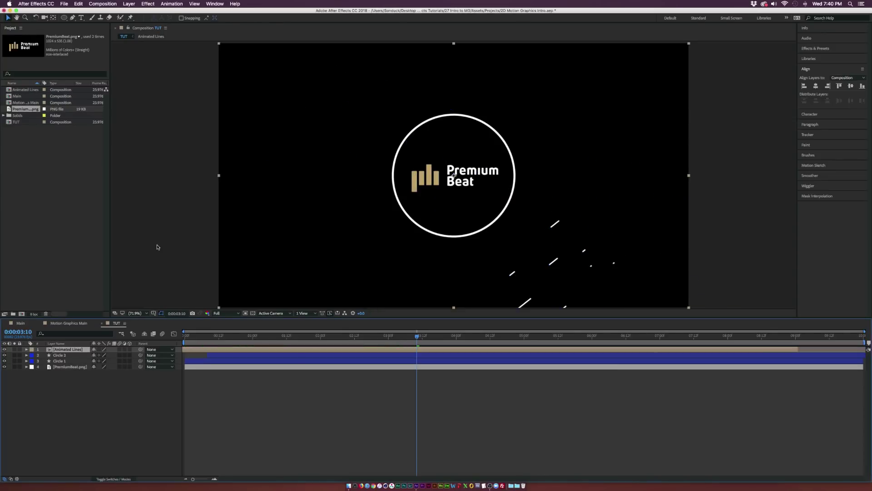
- Review the animated lines around the logo, deselect the precomp layer and go to 0:00:02:08
drag(232, 343, 463, 348)
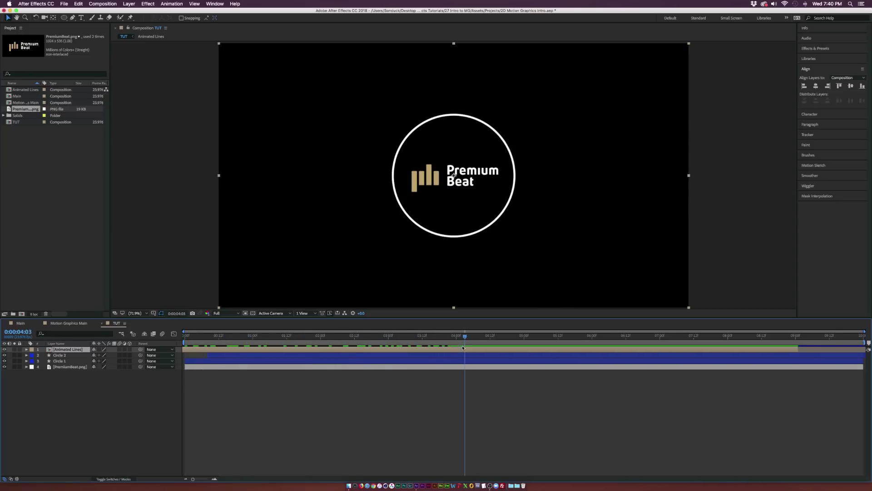
click(31, 412)
click(343, 343)
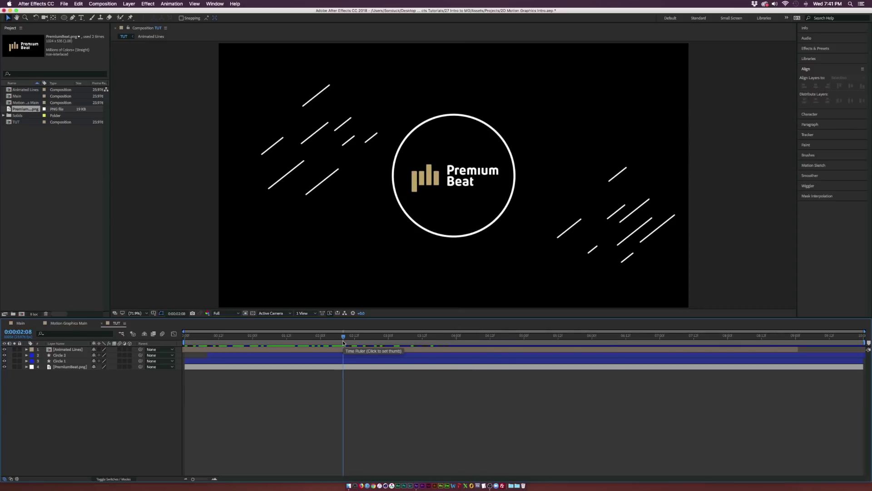
- Create a new white solid layer with its width set to 1080 px, making it square
click(130, 3)
mouse_move(134, 11)
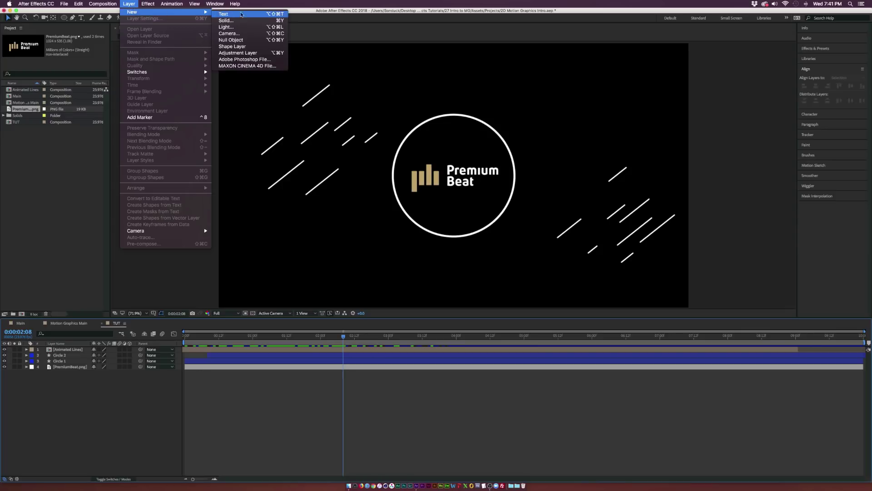
click(255, 20)
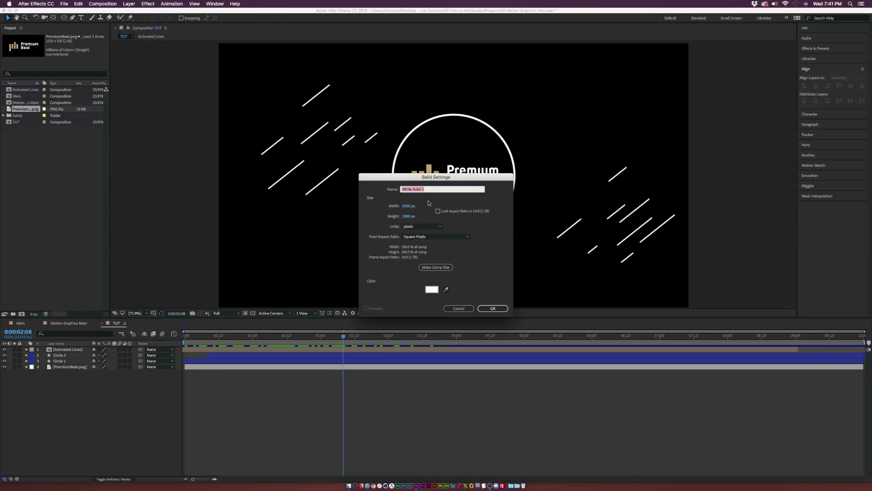
click(411, 206)
text(1080)
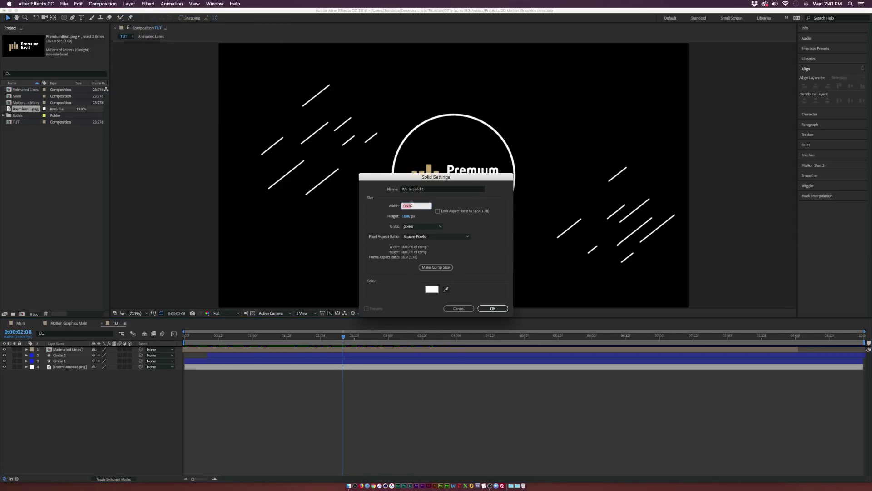
click(492, 308)
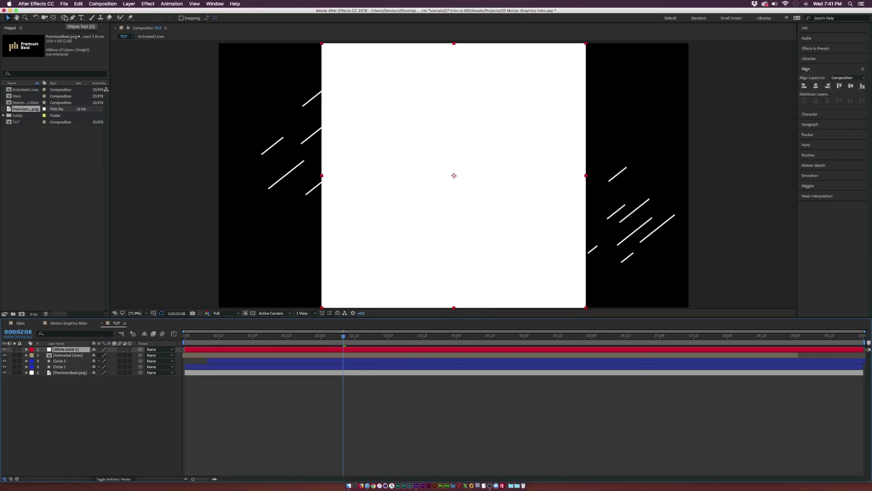
- Add a full-size elliptical mask to the white solid, duplicate it and set Mask 2 to Subtract
double_click(65, 18)
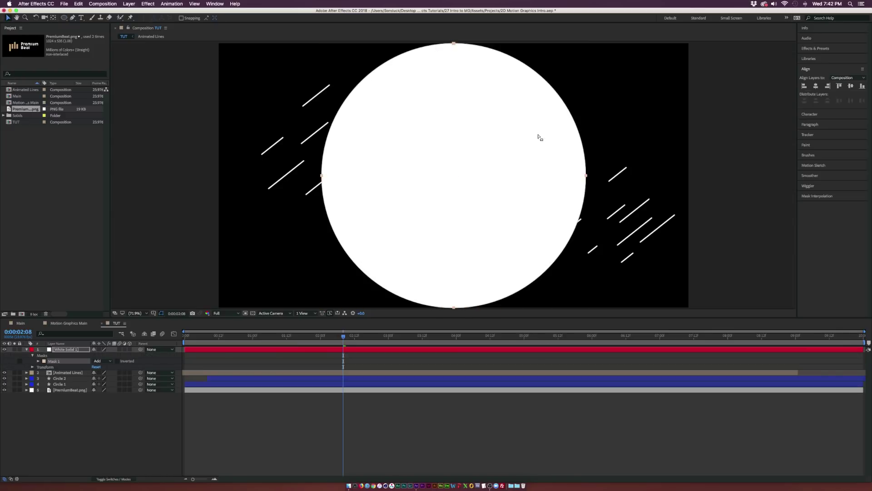
click(50, 362)
key(super+d)
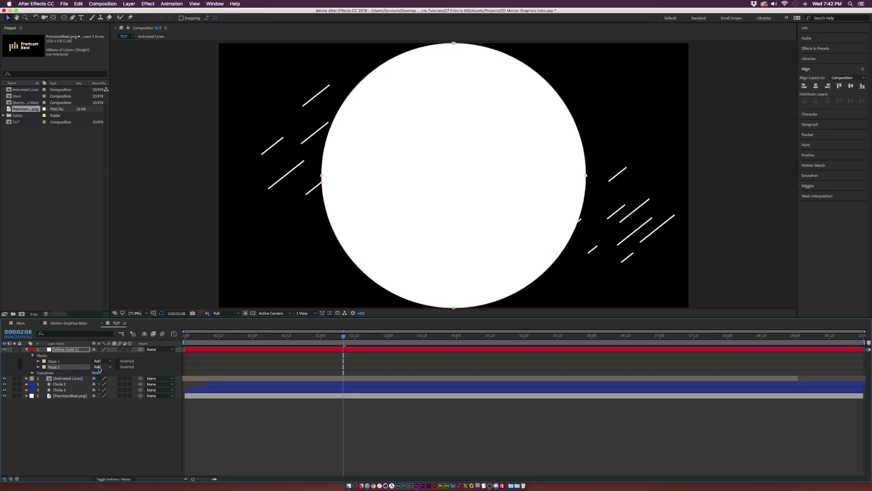
click(101, 366)
click(102, 386)
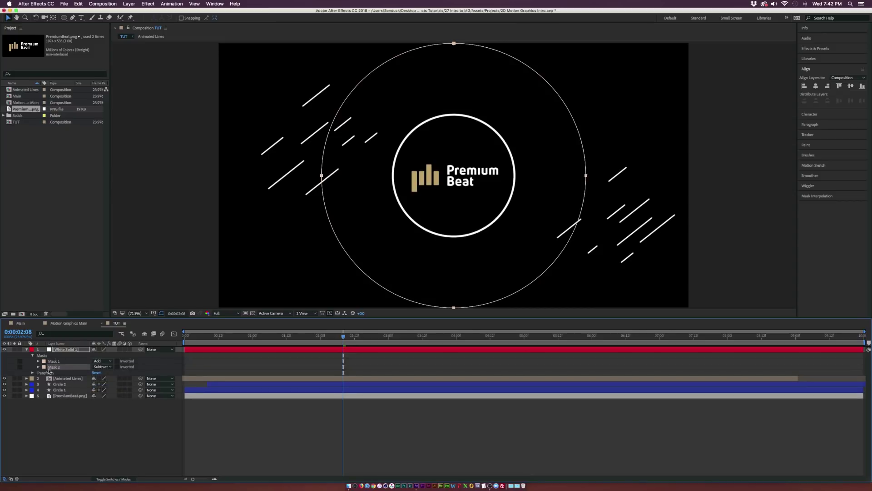
- Reduce Mask 2's Mask Expansion to about -631 px so the white disc is completely filled
click(38, 366)
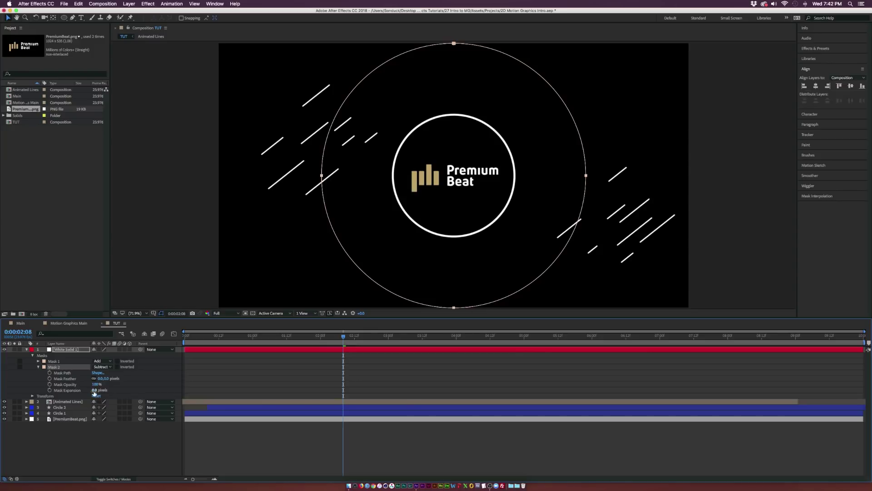
drag(94, 392, 27, 391)
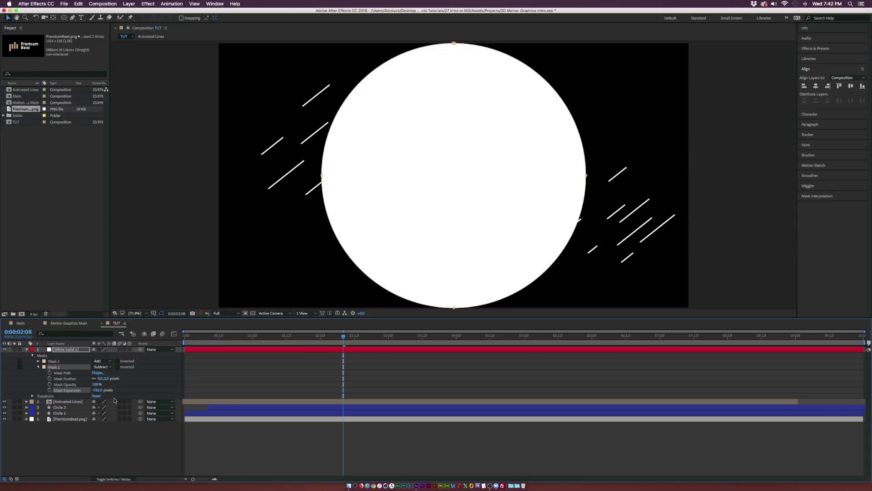
drag(99, 390, 89, 395)
drag(171, 393, 137, 393)
- Scale the white solid to 46% to match the circle outline and place it below the Circle 1 layer
key(u)
key(s)
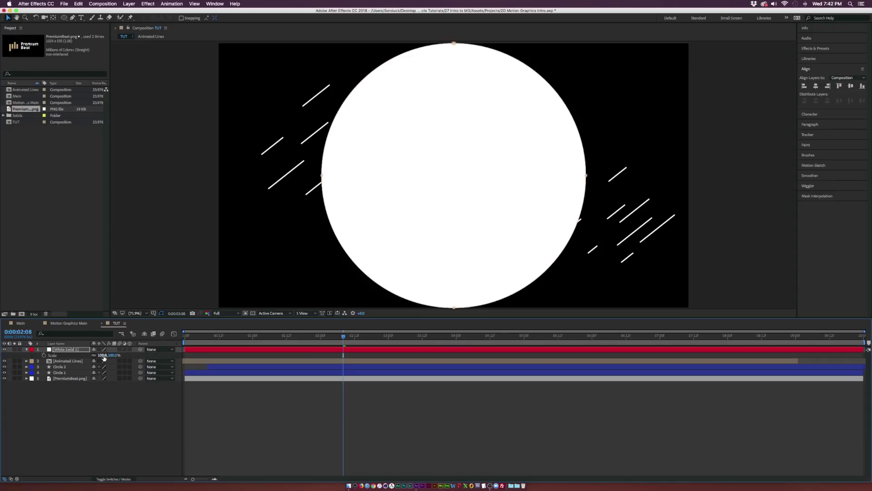
drag(105, 355, 65, 375)
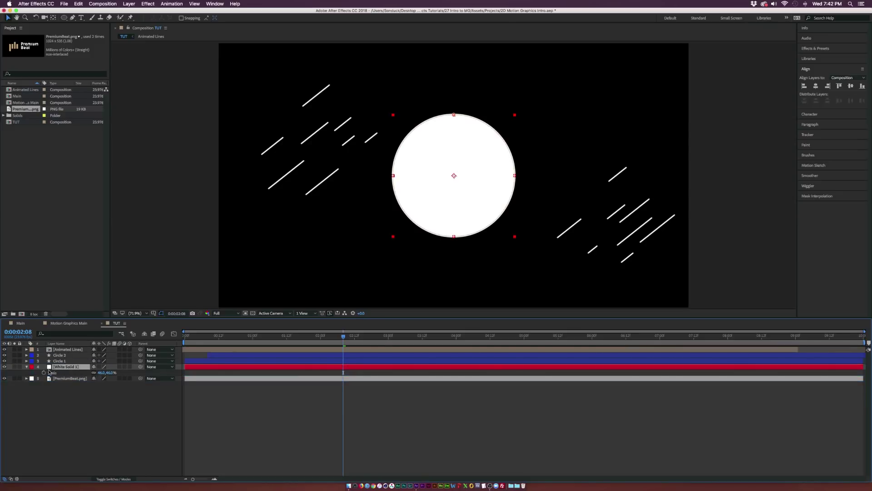
click(27, 367)
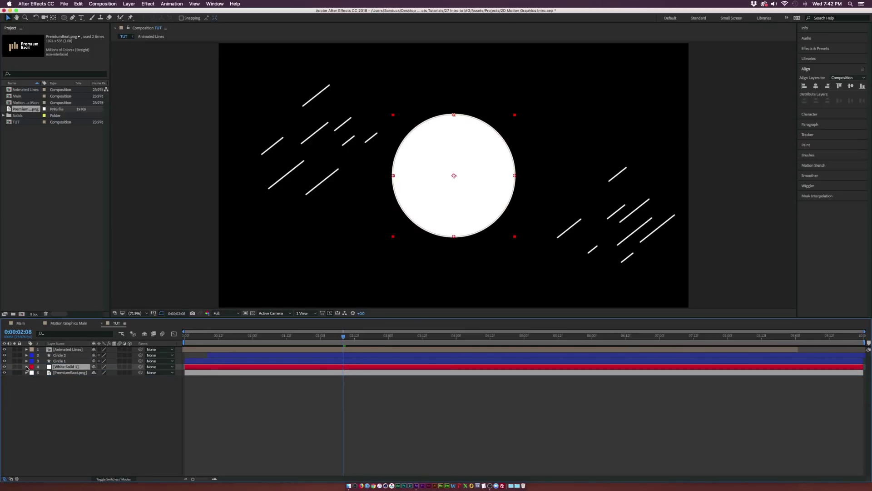
- Keyframe Mask 2's Mask Expansion on the white solid at 0:00:02:08 and set it to about 243 px at 0:00:03:05
key(m)
key(m)
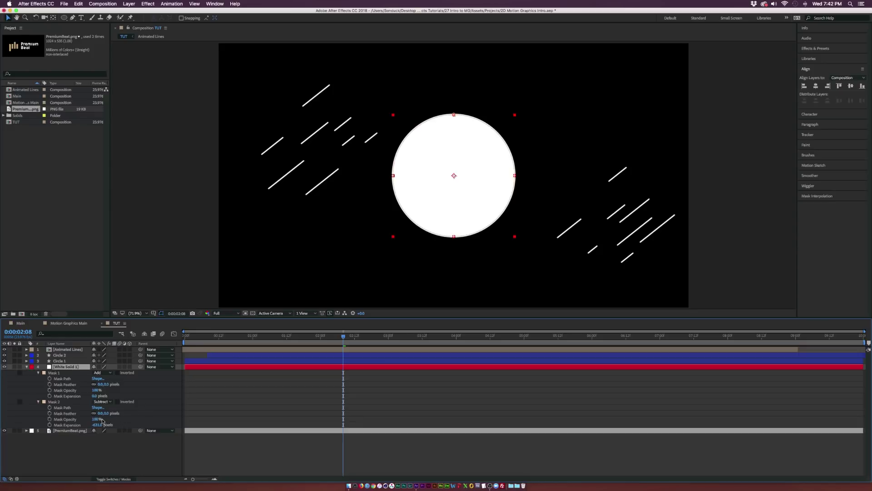
click(50, 425)
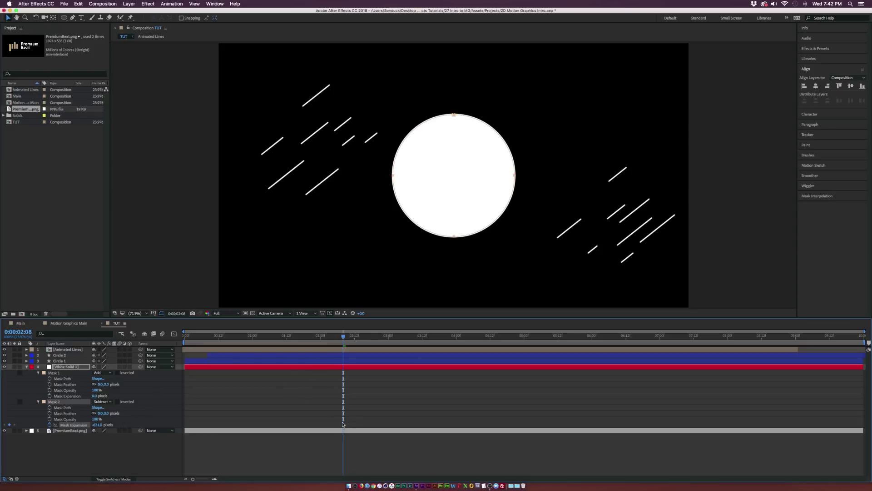
drag(350, 337, 403, 336)
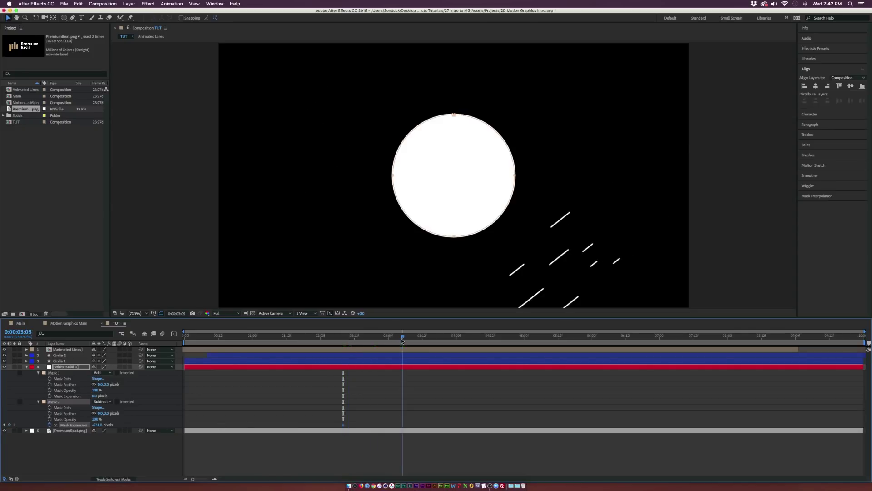
drag(98, 427, 345, 432)
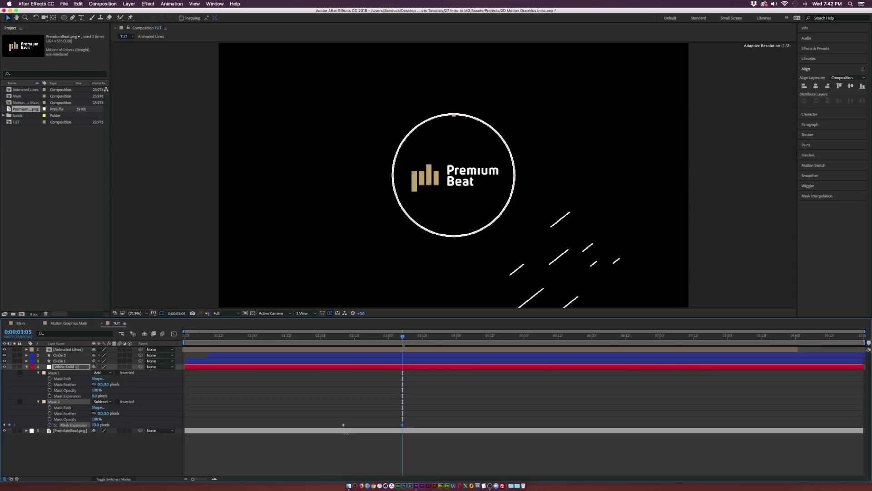
click(398, 435)
- Check the mask opening at 0:00:02:18 and apply Easy Ease to the second Mask Expansion keyframe
drag(344, 338, 372, 356)
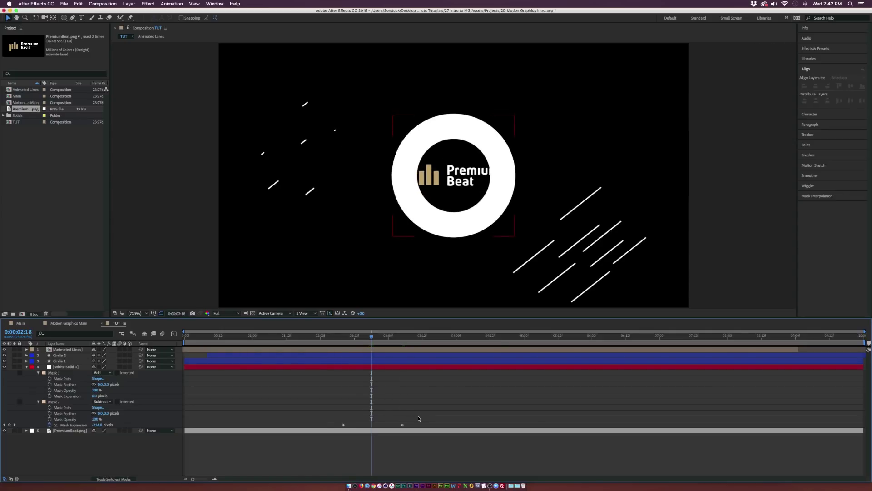
drag(418, 417, 400, 426)
key(F9)
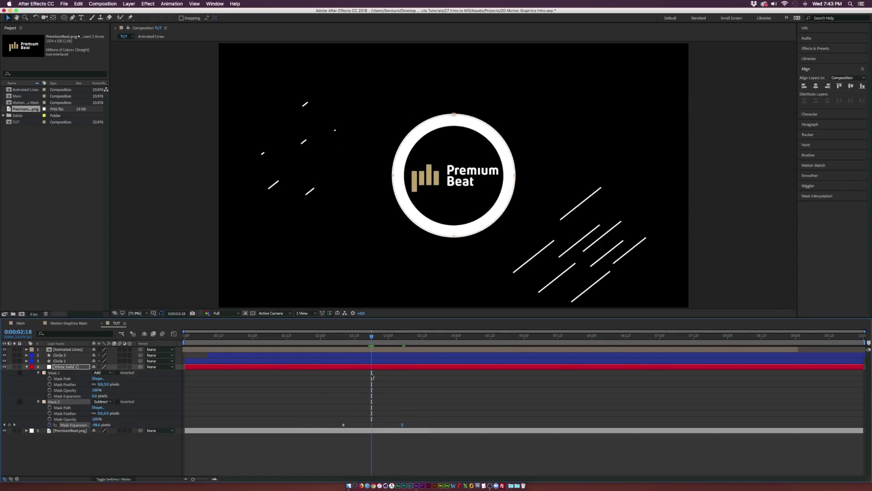
- Animate the white solid's Scale from 0% at 0:00:01:17 up to 46% and scrub through the growth
drag(361, 336, 300, 339)
key(s)
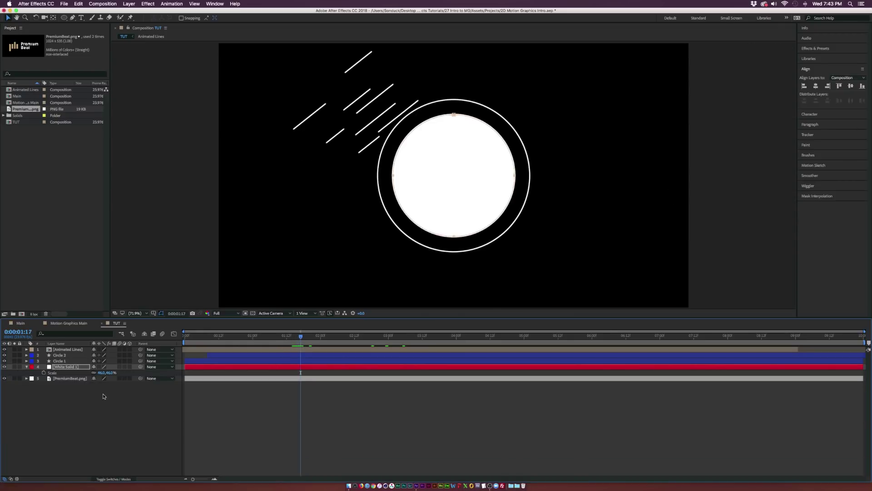
click(43, 372)
click(128, 421)
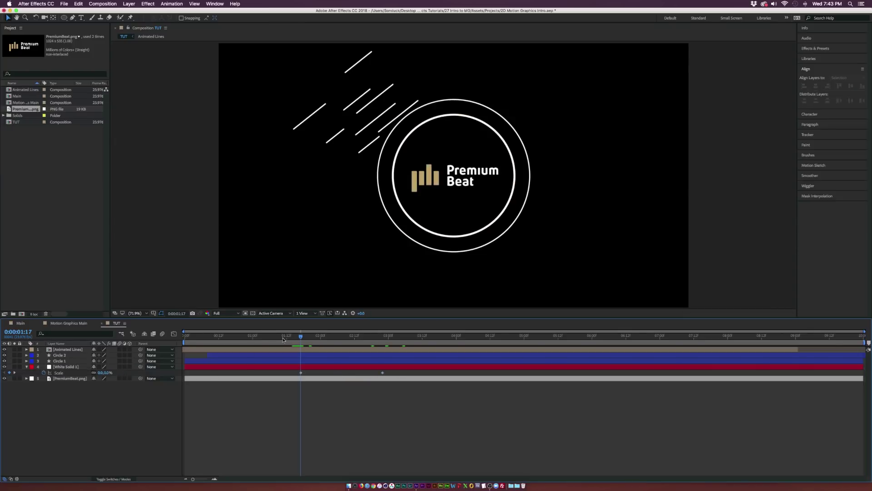
drag(303, 337, 357, 342)
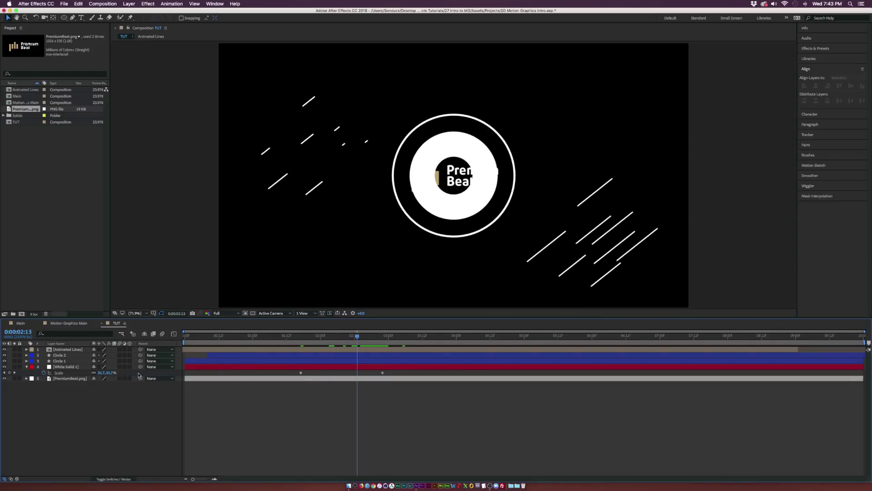
- Duplicate the white solid, offset the copy later in time and preview the staggered circles with the PremiumBeat.png logo hidden
click(68, 367)
key(super+d)
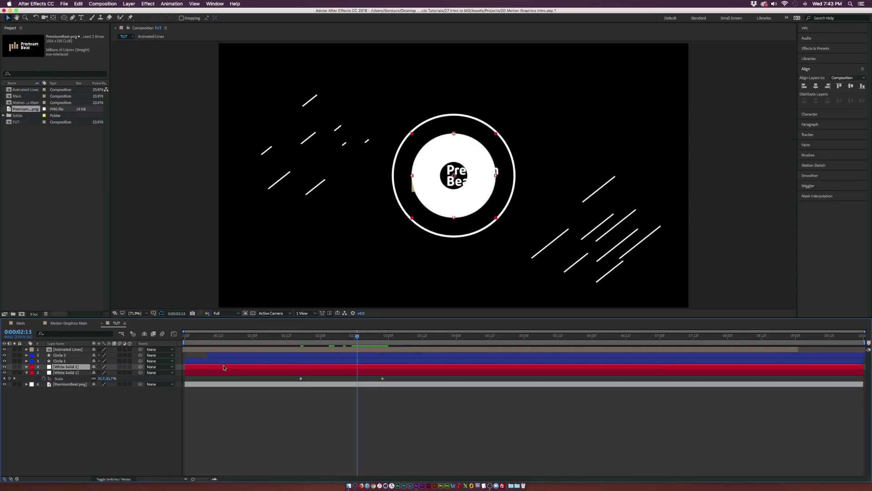
drag(225, 368, 307, 370)
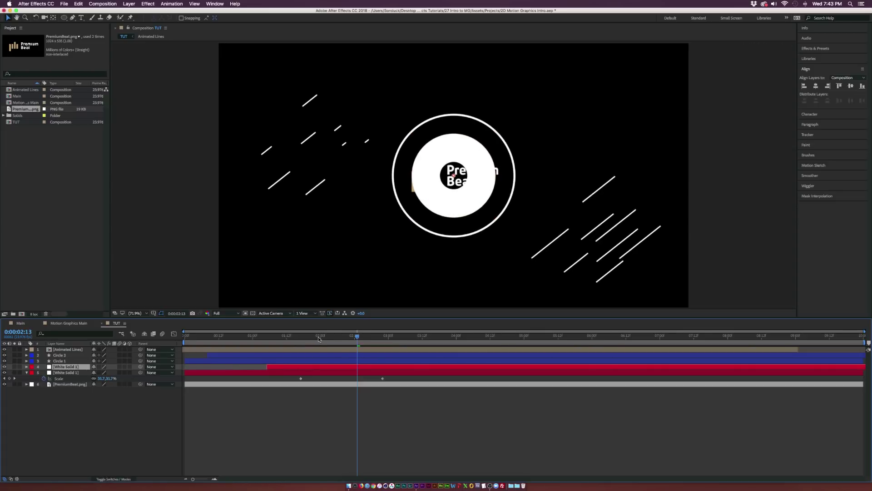
drag(358, 338, 341, 368)
key(space)
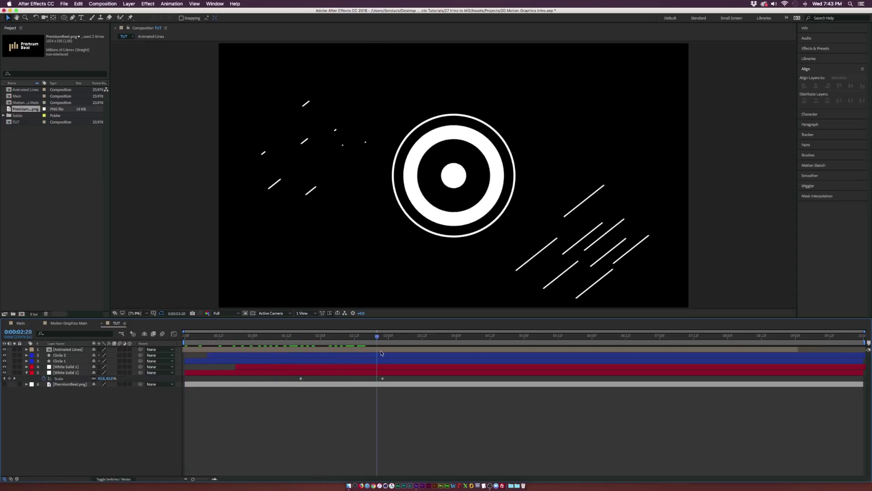
click(346, 337)
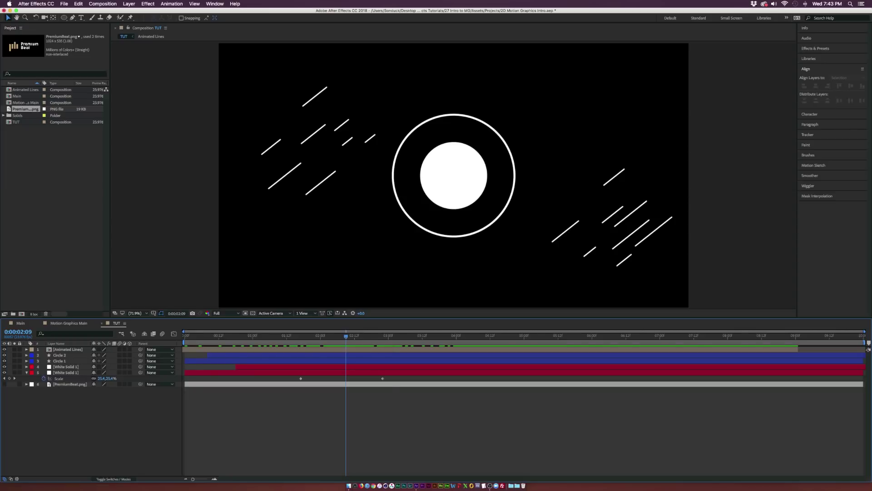
- Enable the 3D Layer switch for Circle 1, both white solids and the PremiumBeat.png layer
click(27, 373)
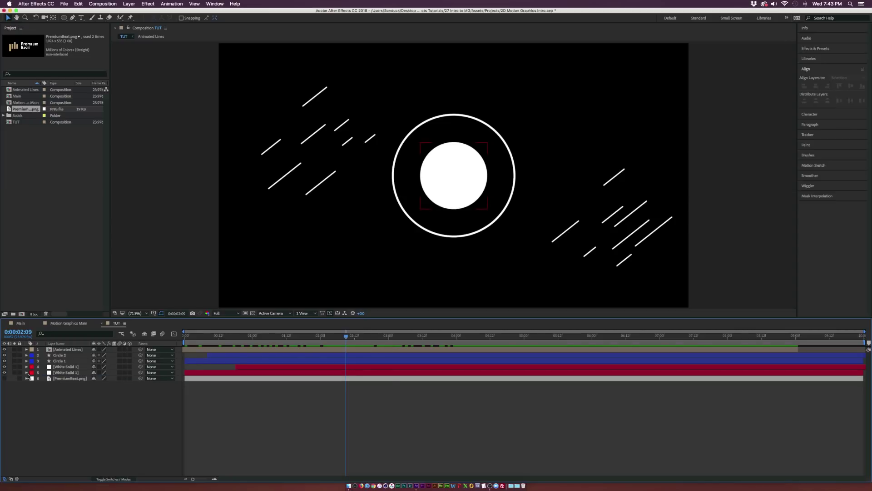
click(68, 362)
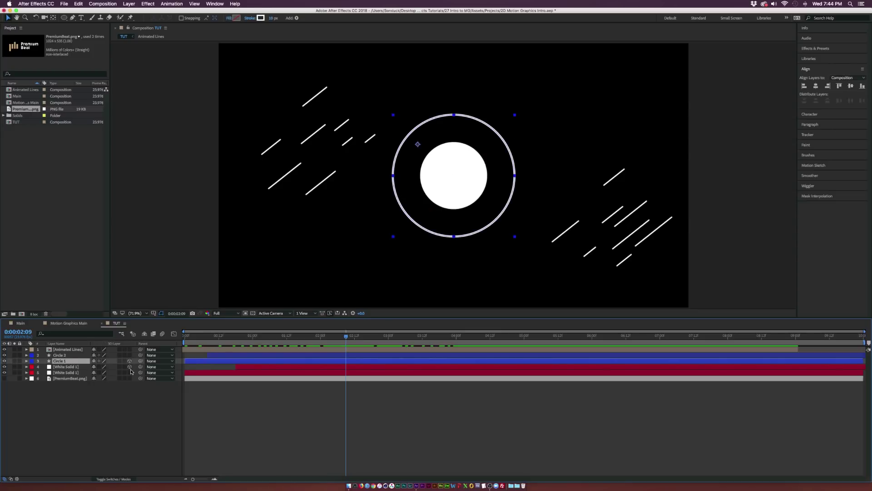
drag(131, 379, 130, 381)
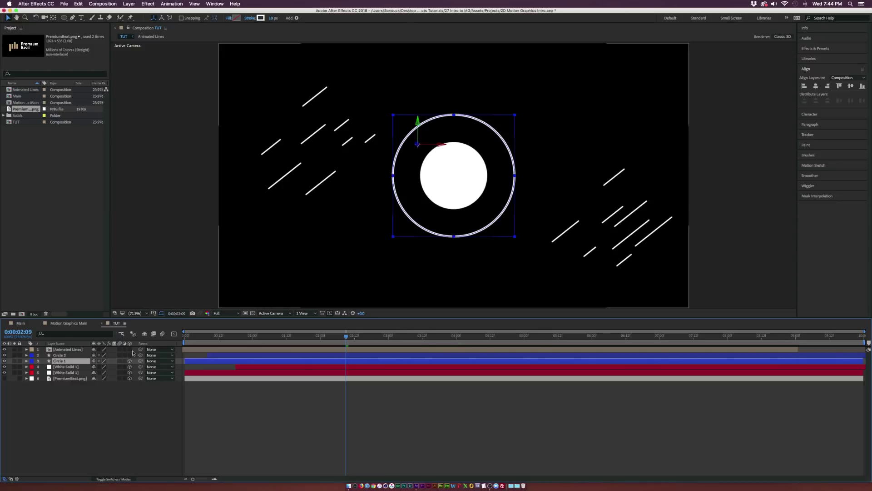
click(129, 373)
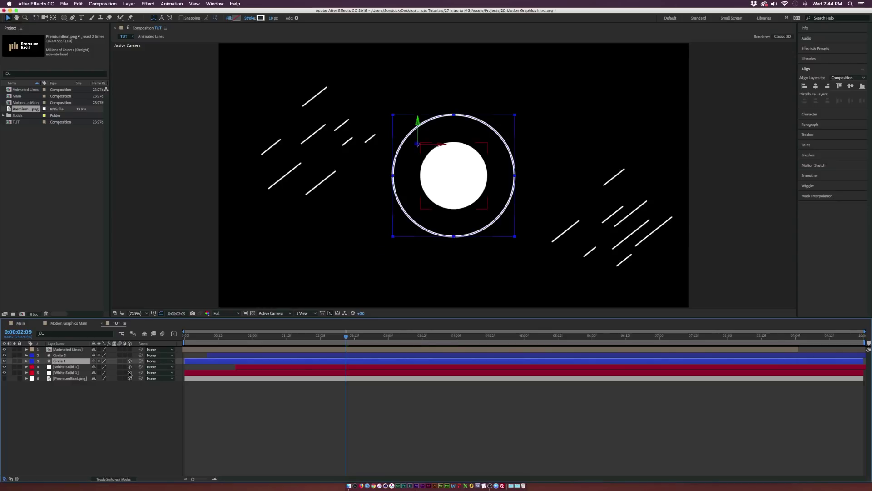
click(126, 480)
click(122, 479)
- Start keyframing Circle 1's Y Rotation at 0:00:02:17
drag(211, 340, 369, 345)
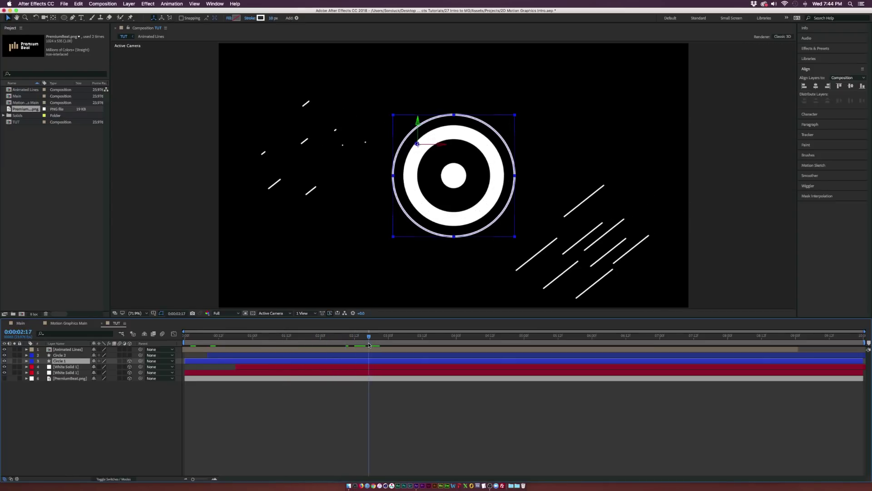
click(72, 373)
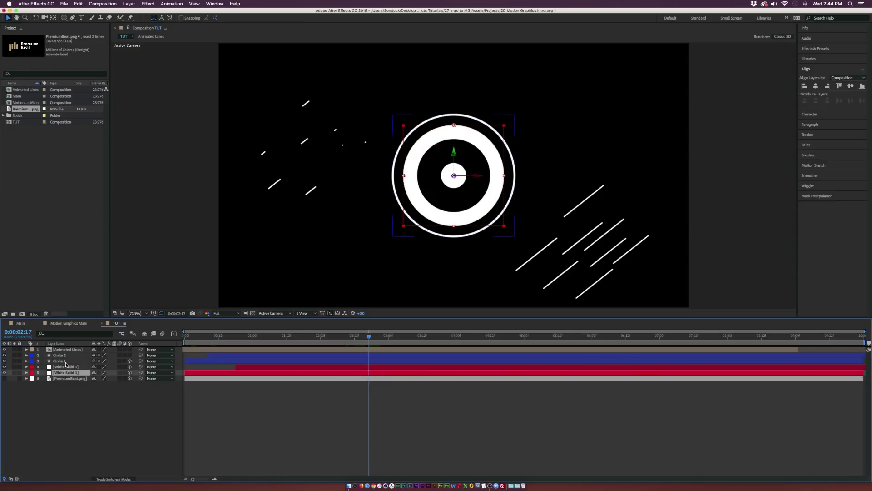
click(64, 362)
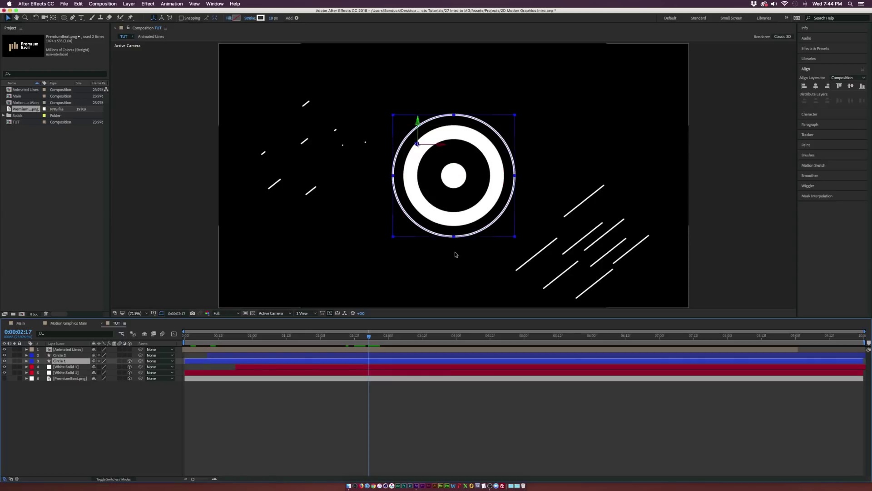
key(r)
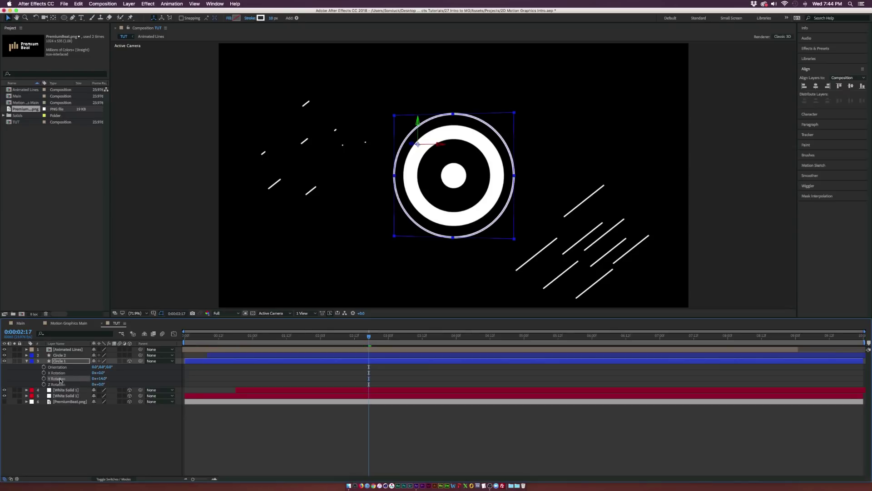
click(43, 379)
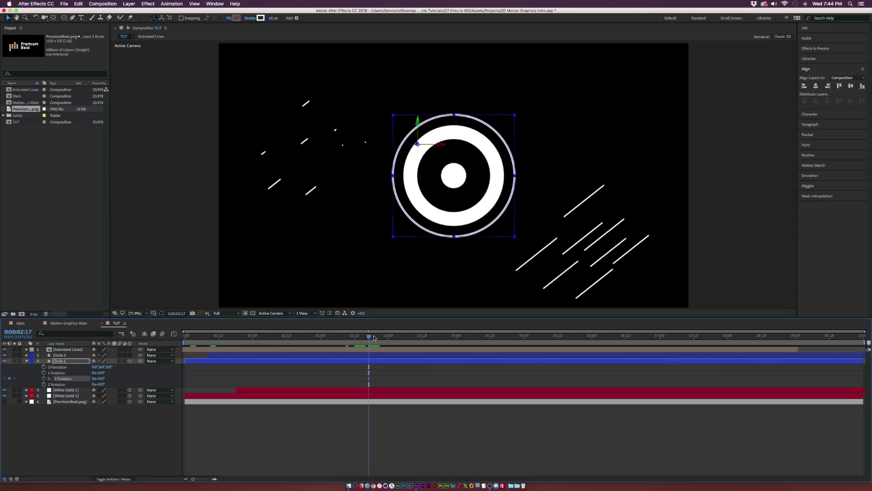
- At 0:00:03:22, move Circle 1's anchor point to the circle's centre, set its Y Rotation to 180° and scrub through the spin
drag(374, 338, 450, 338)
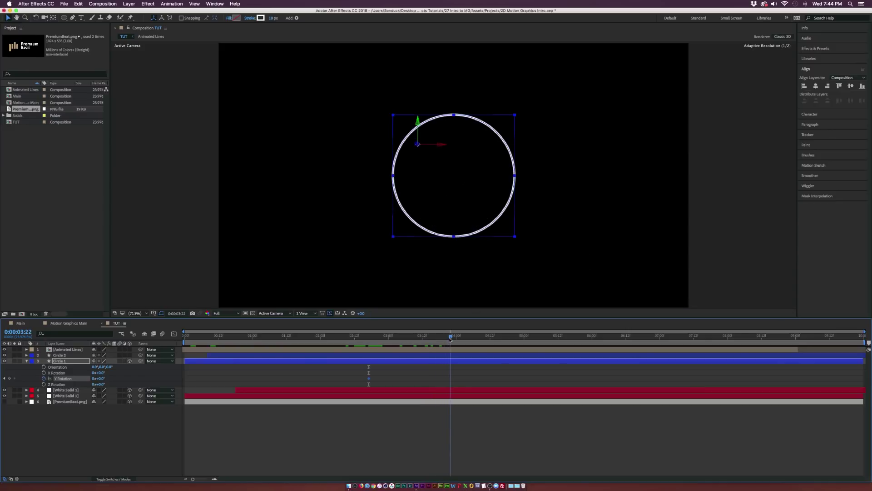
key(y)
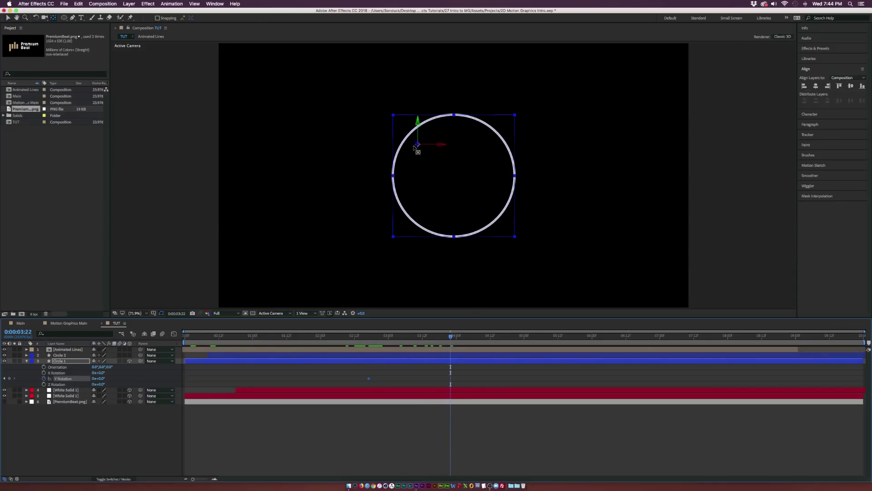
drag(418, 144, 465, 186)
drag(101, 379, 102, 380)
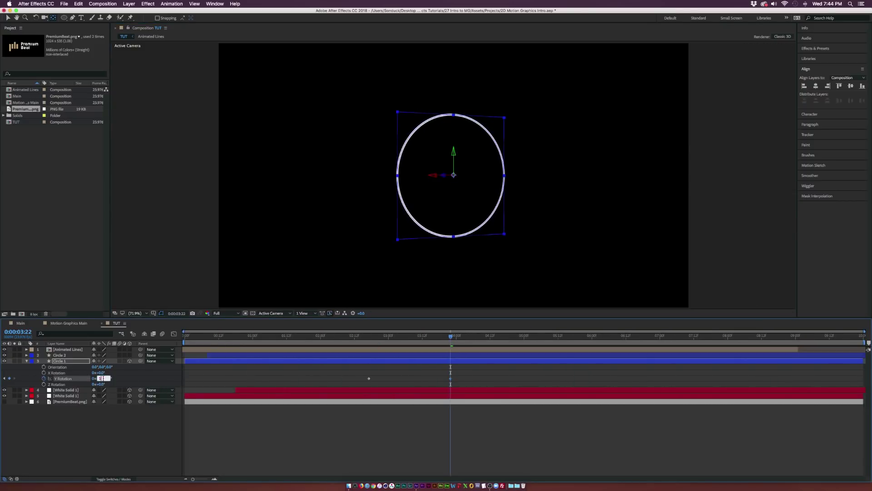
text(18)
key(Return)
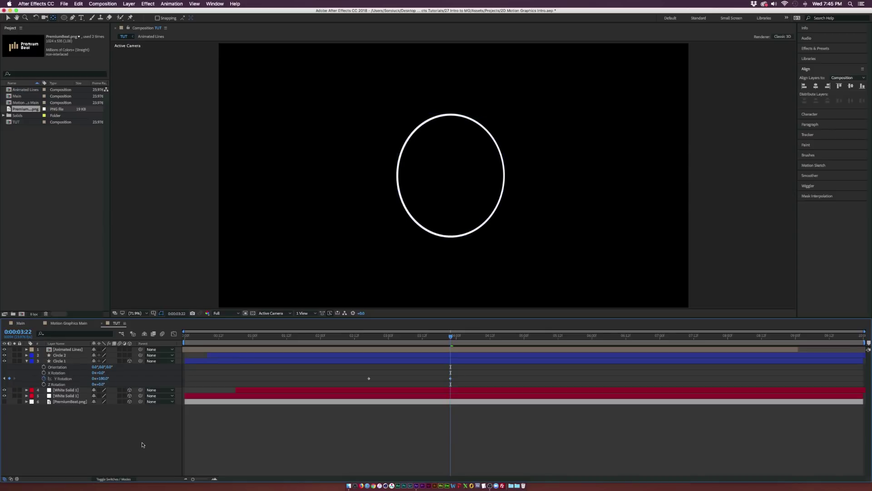
mouse_move(373, 337)
mouse_down()
mouse_move(400, 344)
mouse_move(379, 344)
mouse_up()
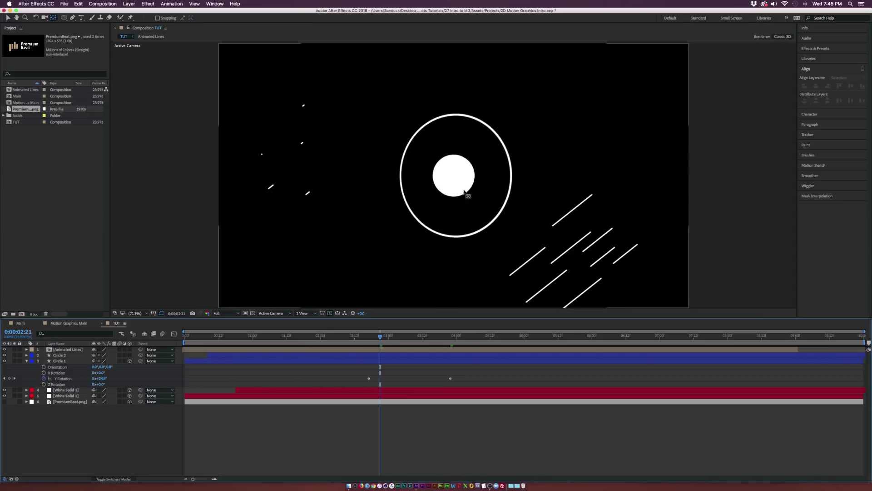
mouse_move(389, 338)
mouse_down()
mouse_move(426, 339)
mouse_move(371, 336)
mouse_up()
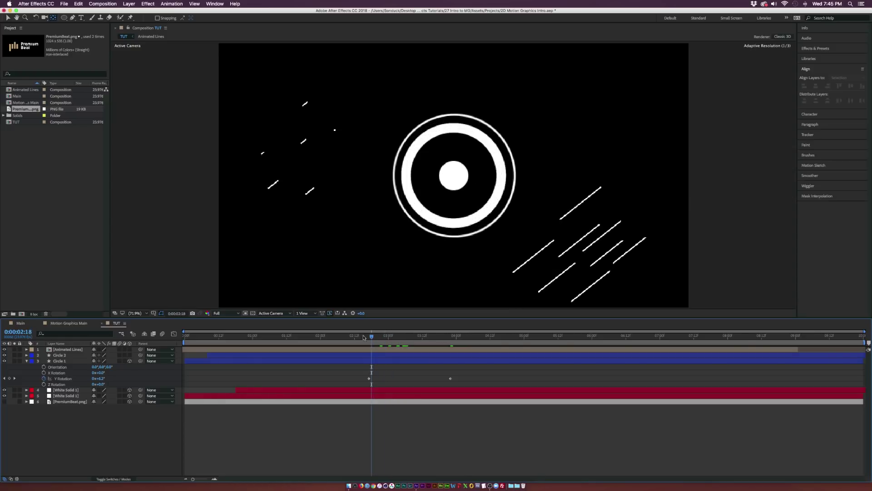
- Link the Y Rotation of the white solid on layer 4 to Circle 1's Y Rotation with an expression and check the motion
click(74, 391)
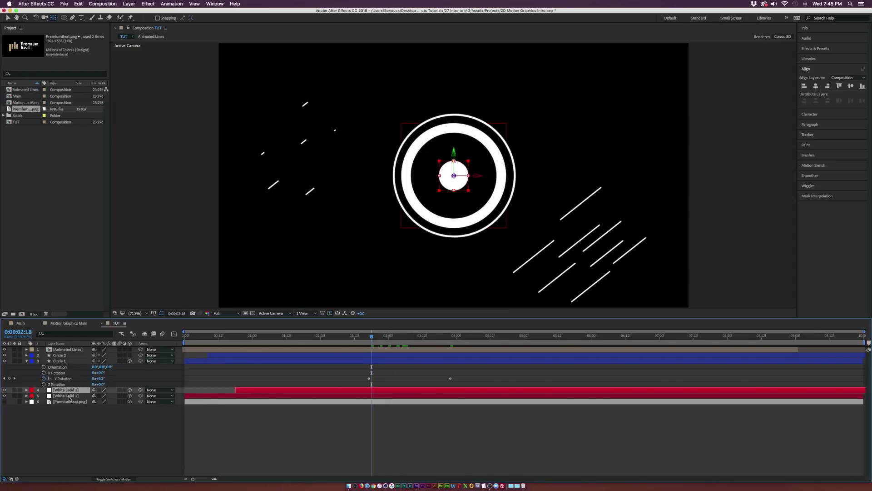
shift+click(64, 397)
key(r)
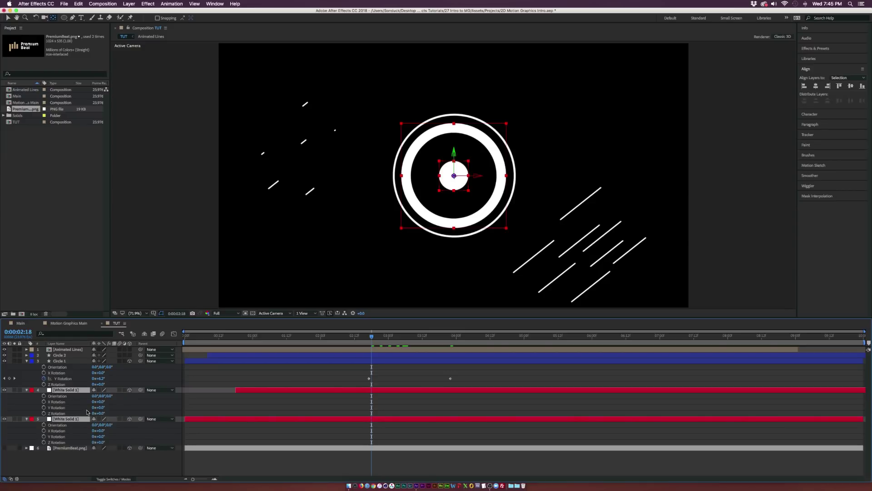
click(121, 410)
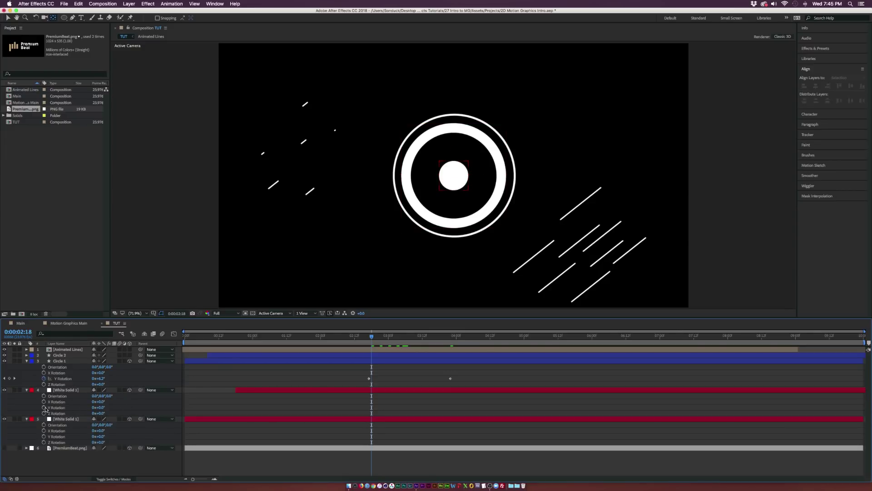
alt+click(44, 407)
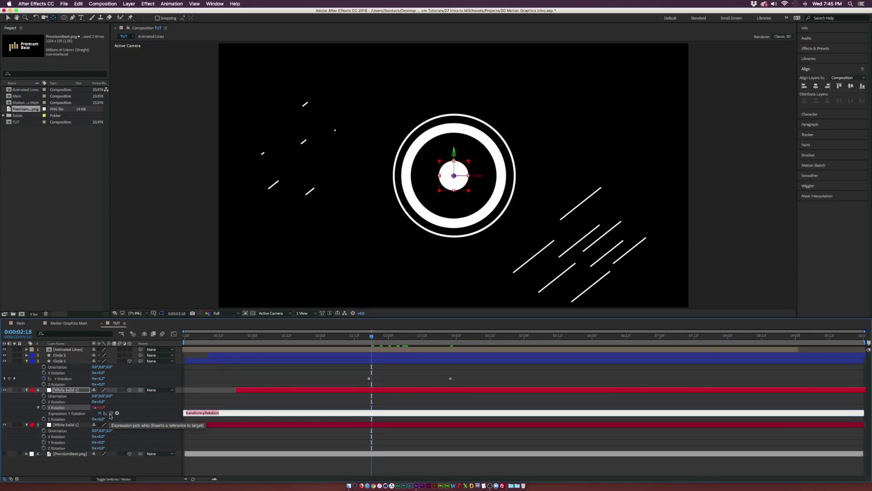
drag(111, 413, 66, 380)
click(220, 401)
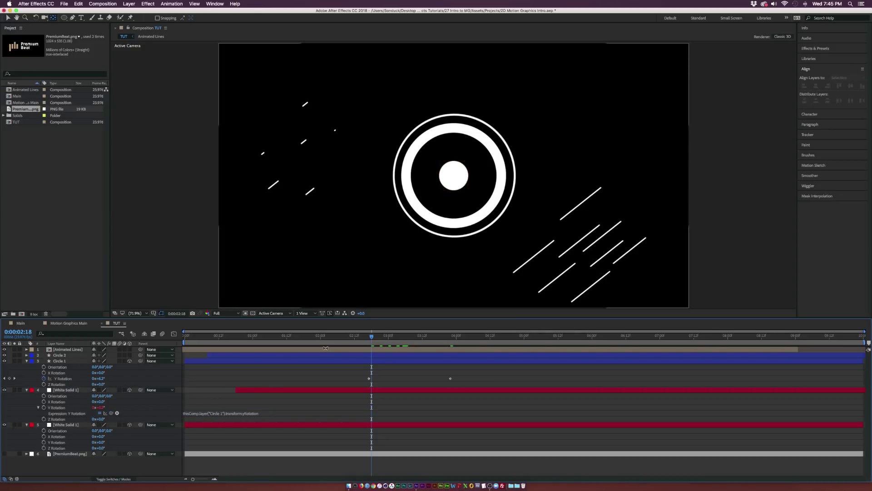
mouse_move(366, 337)
mouse_down()
mouse_move(336, 335)
mouse_move(396, 337)
mouse_move(371, 338)
mouse_up()
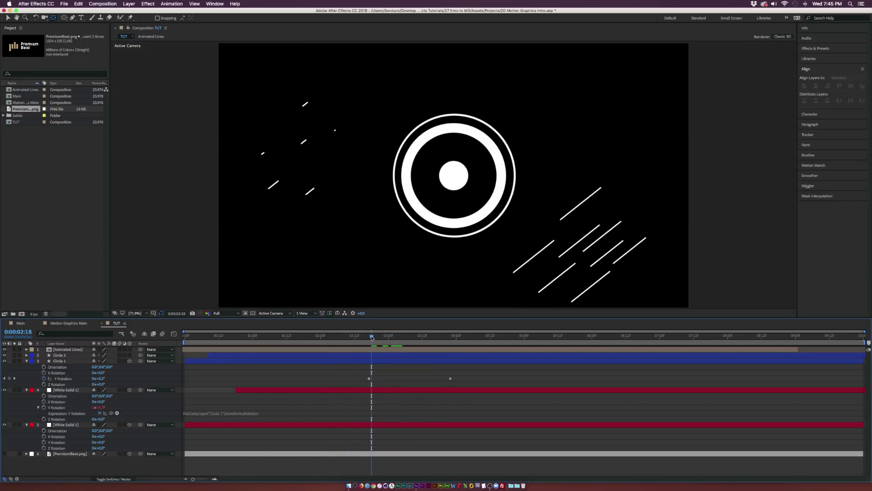
- Link the Y Rotation of the white solid on layer 5 to Circle 1's Y Rotation and scrub to 0:00:03:08
alt+click(44, 442)
drag(117, 448, 61, 379)
click(346, 353)
drag(375, 337, 410, 337)
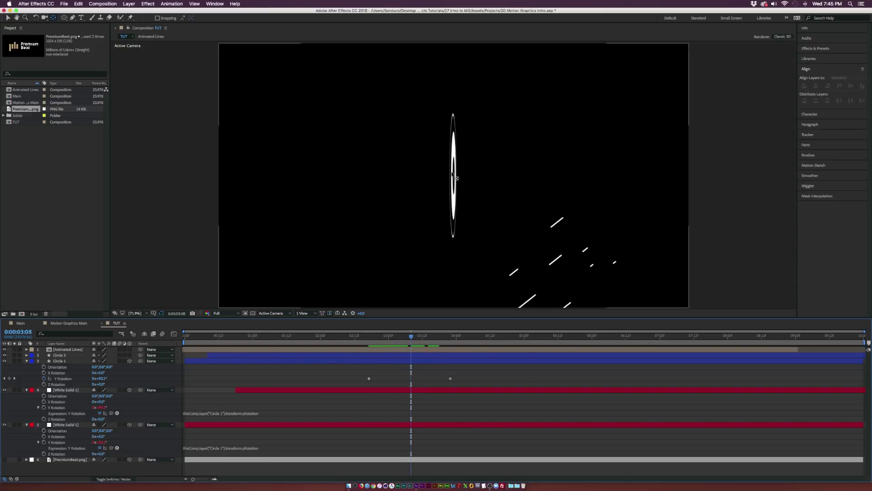
- Make the PremiumBeat.png layer visible and trim its start to 0:00:03:08
click(4, 460)
key(v)
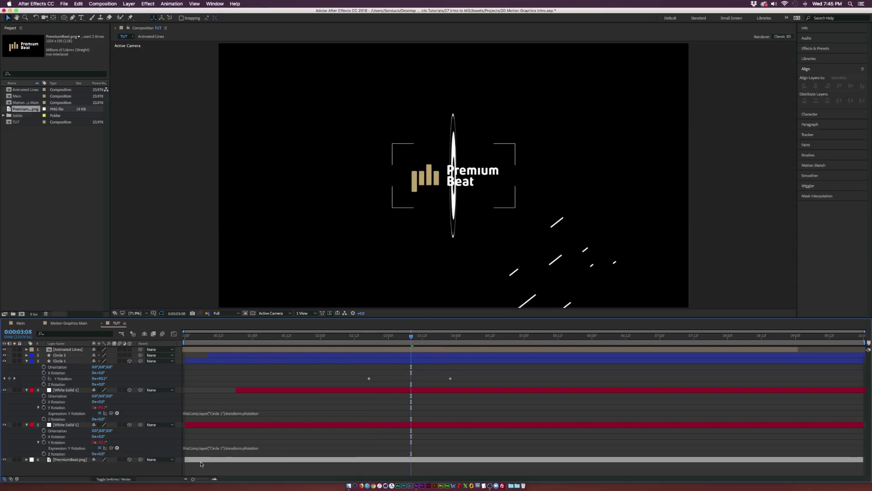
drag(186, 460, 403, 463)
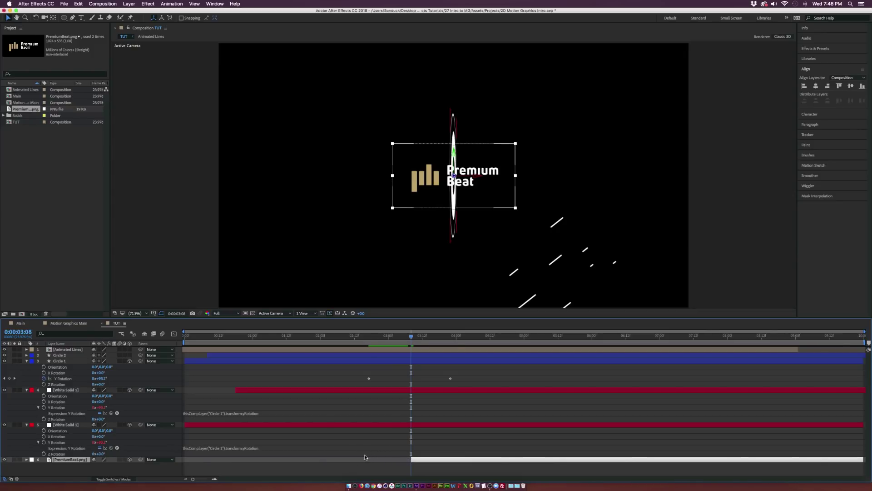
- Link the PremiumBeat.png layer's Y Rotation to Circle 1's Y Rotation and scrub to the end of the spin
key(r)
scroll(102, 457, down, 1)
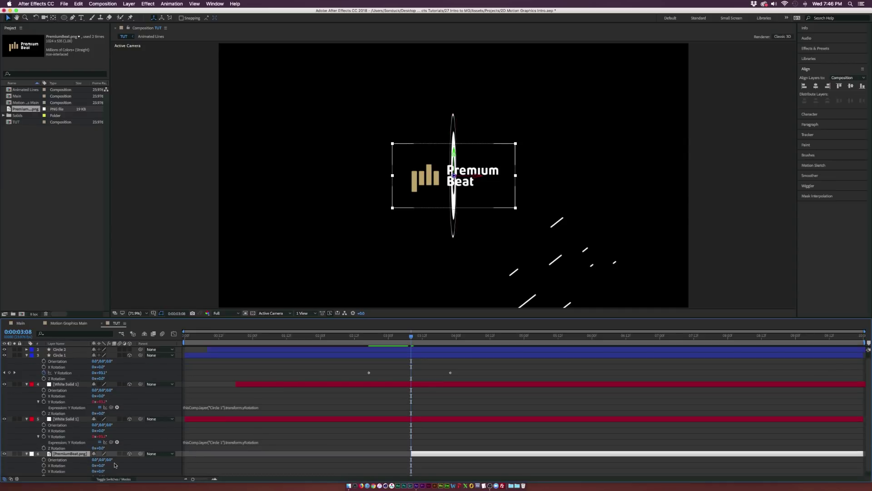
alt+click(44, 472)
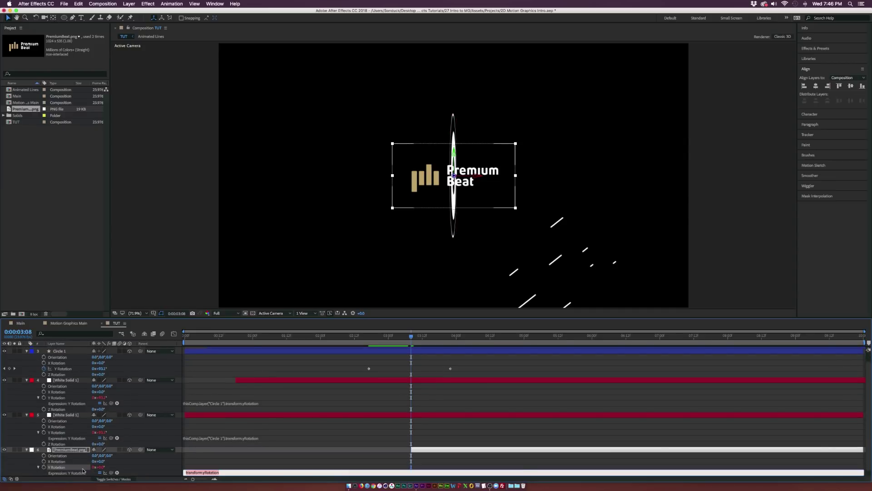
drag(111, 473, 60, 362)
drag(60, 362, 63, 363)
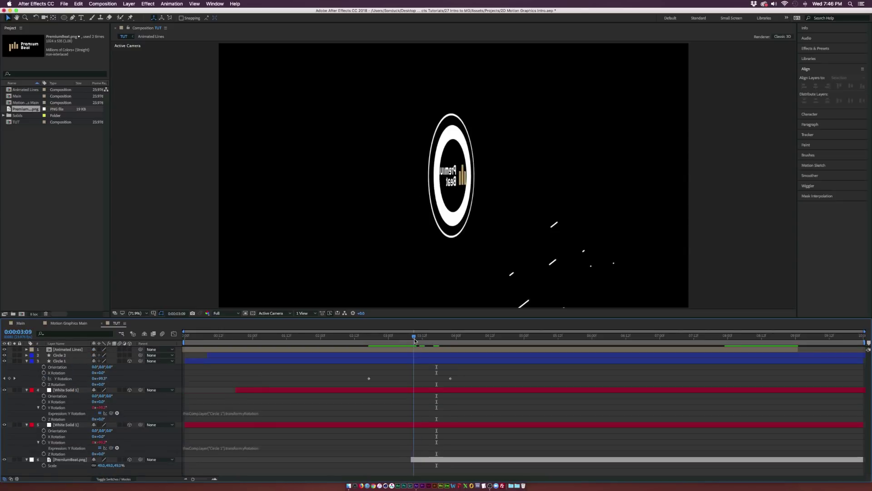
drag(413, 340, 456, 341)
- Flip the PremiumBeat.png logo horizontally and scrub back through its rotation
click(73, 460)
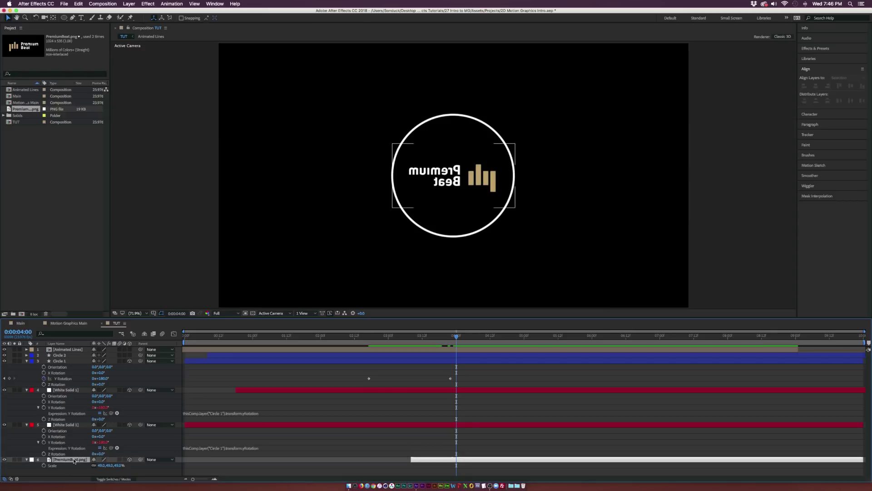
click(125, 3)
mouse_move(147, 82)
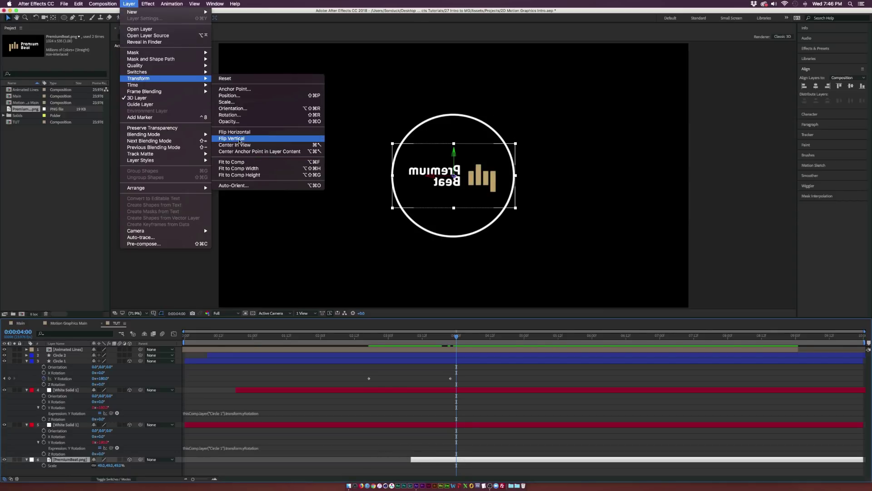
click(234, 133)
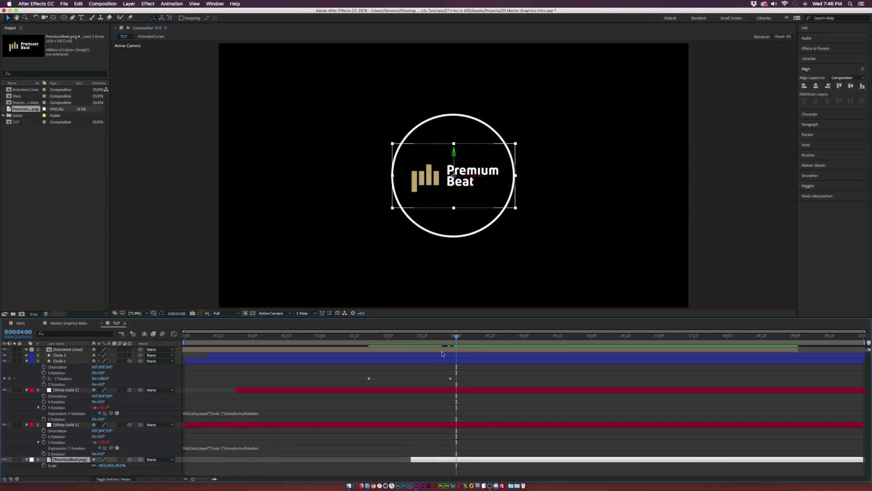
drag(457, 338, 416, 339)
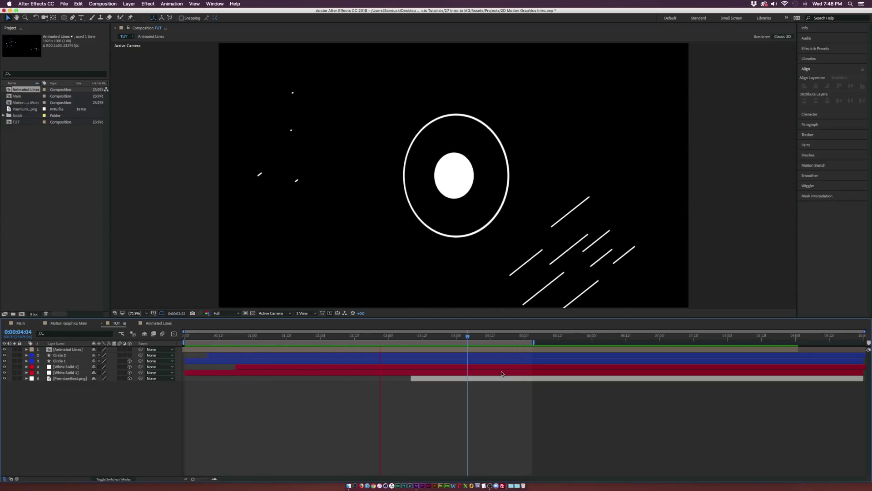
- Stop the preview, move to 0:00:04:20 and extend the end of the work area to shortly before 0:00:06:00
key(space)
key(Page_Up)
key(Page_Up)
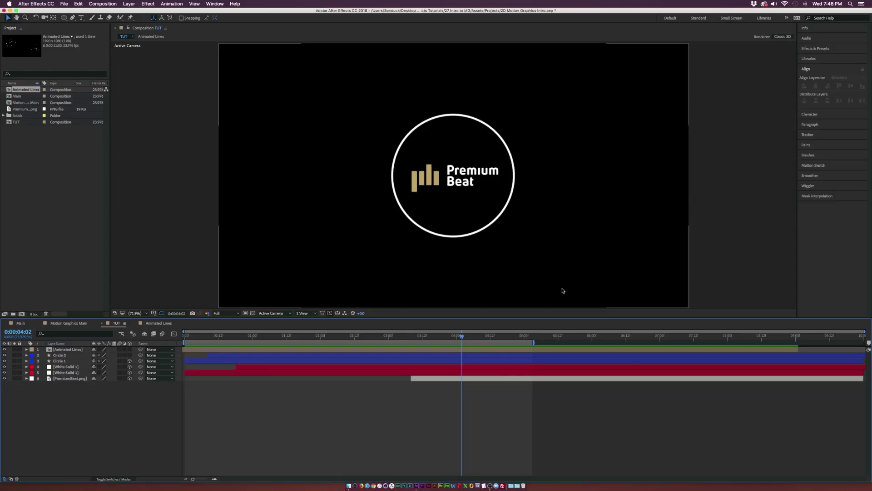
click(535, 337)
drag(535, 337, 513, 337)
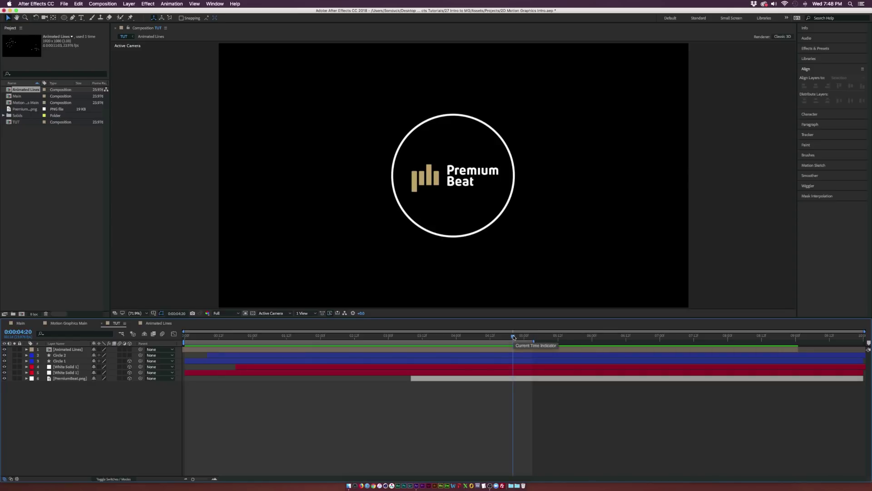
drag(532, 344, 582, 342)
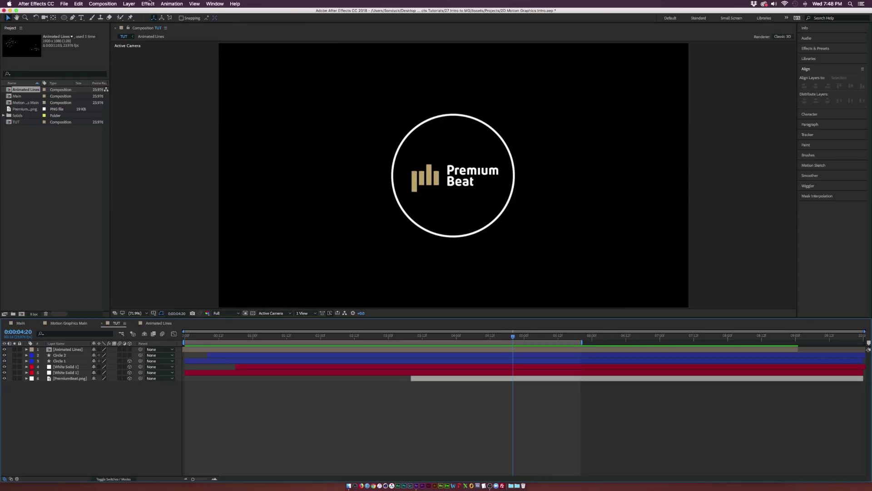
- Draw a wavy open path with the Pen tool from below the frame's left side, over the logo circle, to beyond the lower-right corner
click(72, 18)
key(comma)
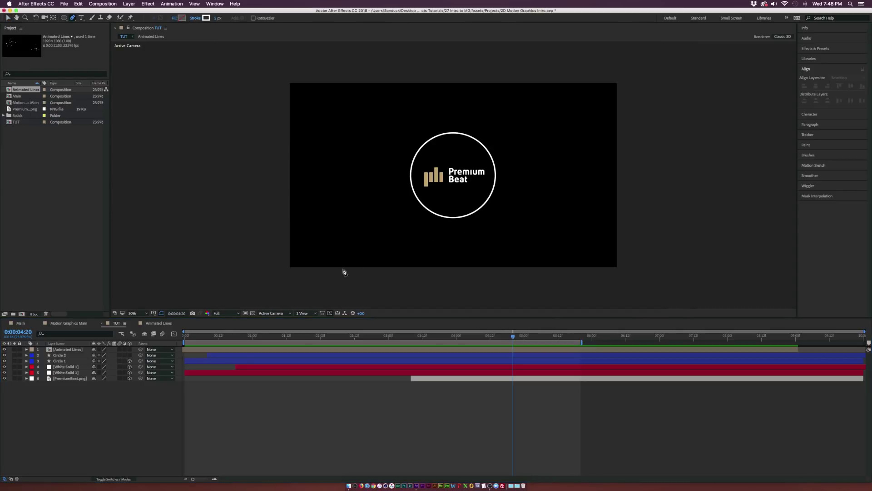
mouse_move(265, 289)
mouse_down()
mouse_move(317, 293)
mouse_move(339, 233)
mouse_up()
drag(363, 134, 362, 109)
drag(413, 76, 428, 72)
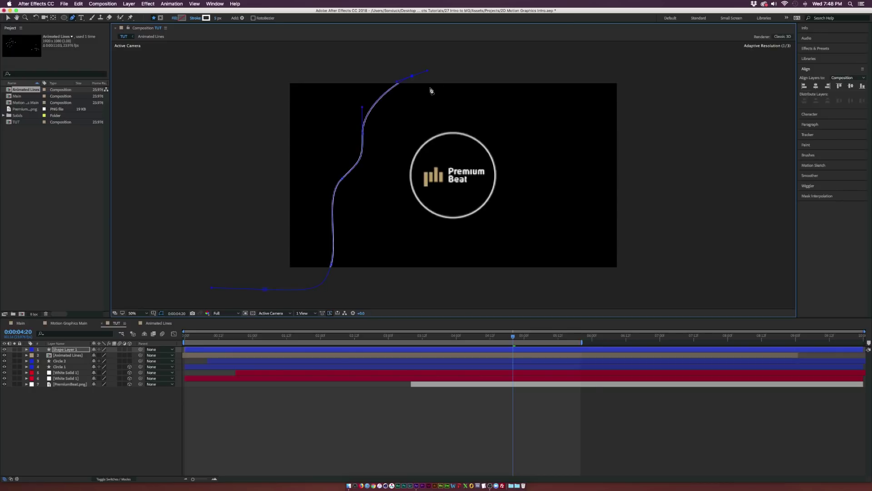
key(super+z)
drag(423, 102, 440, 97)
drag(523, 110, 544, 130)
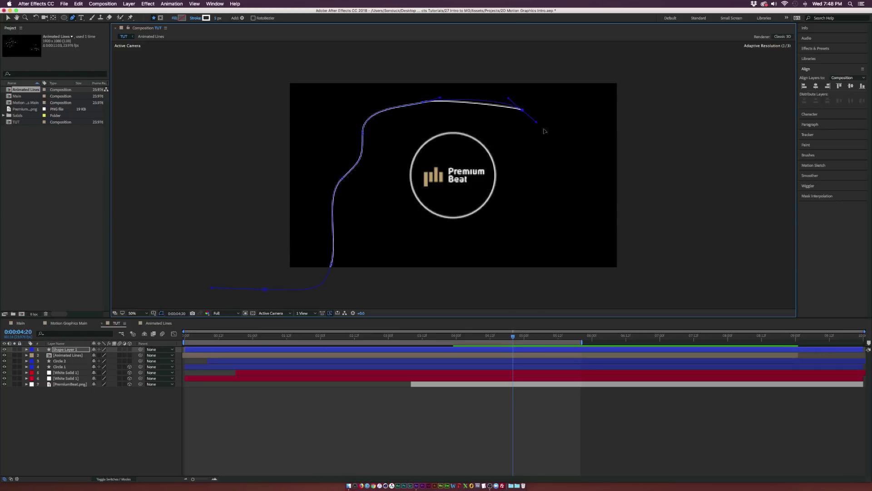
drag(642, 287, 674, 289)
key(v)
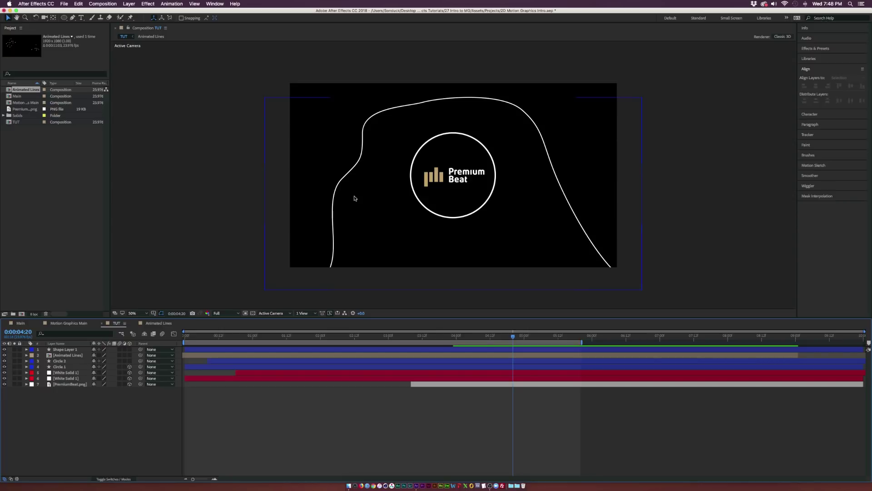
- Add Trim Paths to Shape Layer 1 and expand its settings
click(69, 350)
click(26, 349)
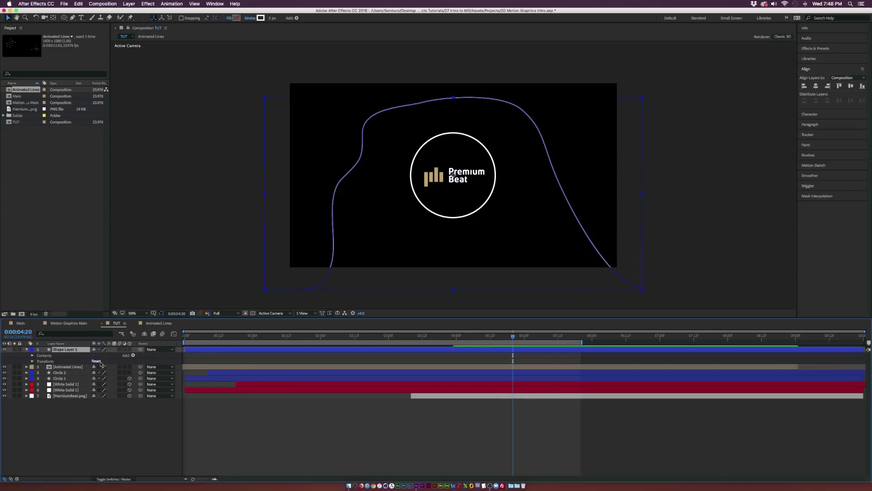
click(131, 356)
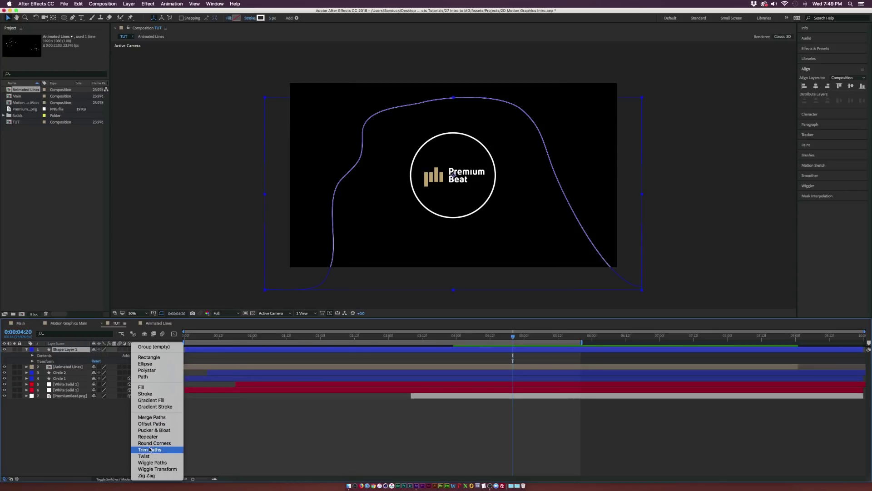
click(150, 450)
click(38, 367)
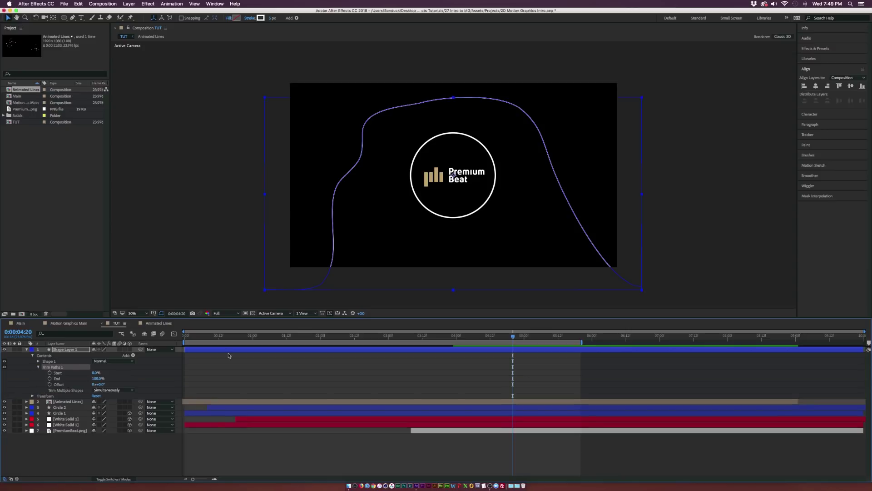
- At 0:00:03:15, set the Trim Paths End to 0% and enable keyframing for both Start and End
mouse_move(430, 339)
mouse_down()
mouse_move(407, 340)
mouse_move(430, 339)
mouse_up()
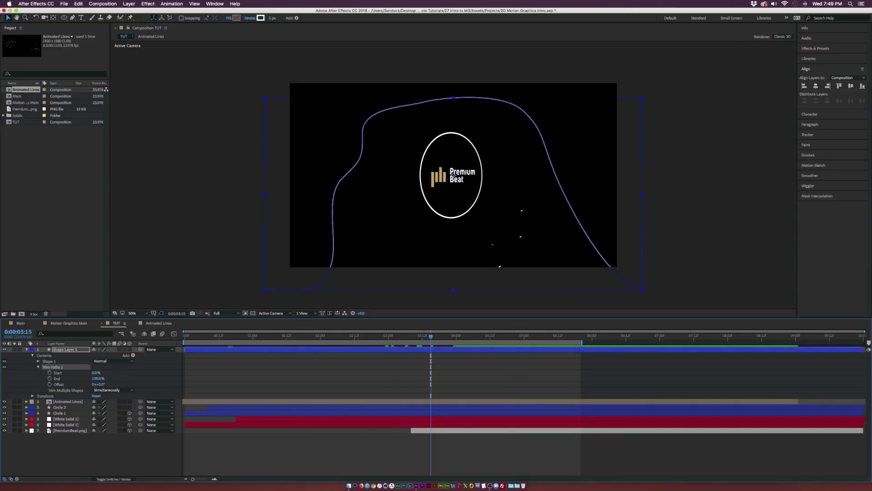
drag(96, 380, 55, 380)
click(49, 378)
click(49, 372)
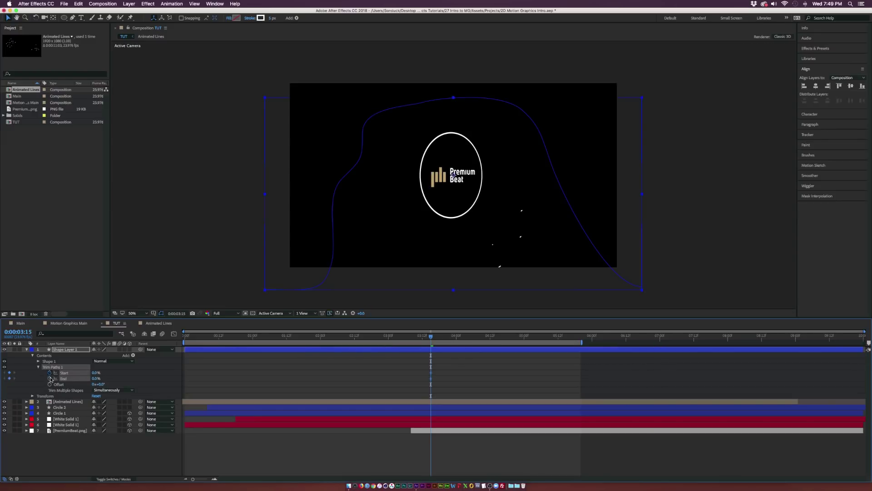
- Set the Trim Paths Start and End to 100% at 0:00:04:05
drag(431, 337, 470, 337)
click(125, 378)
mouse_move(95, 373)
mouse_down()
mouse_move(172, 376)
mouse_move(100, 380)
mouse_move(129, 381)
mouse_up()
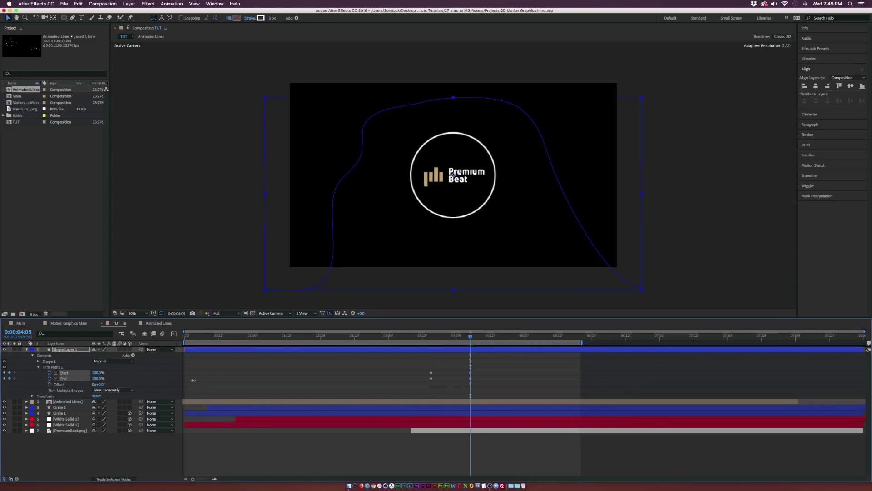
- Delay the last End keyframe to about 0:00:04:07, a little after the Start keyframe, and play back the trimmed line
mouse_move(442, 337)
mouse_down()
mouse_move(432, 337)
mouse_move(451, 337)
mouse_up()
click(466, 369)
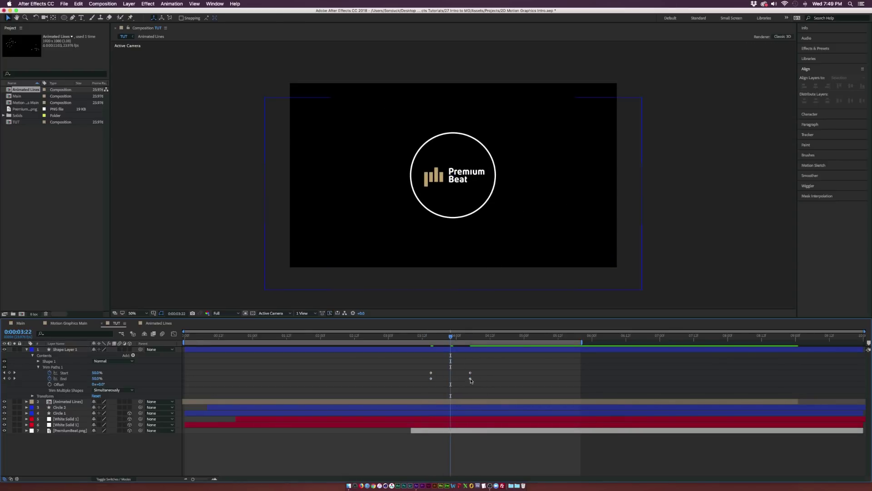
mouse_move(471, 381)
mouse_down()
mouse_move(490, 381)
mouse_move(476, 380)
mouse_up()
click(477, 373)
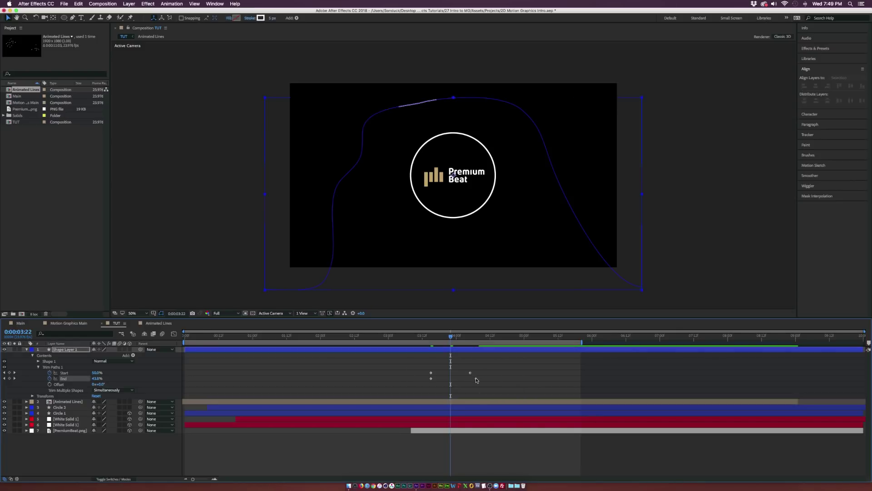
click(450, 366)
key(space)
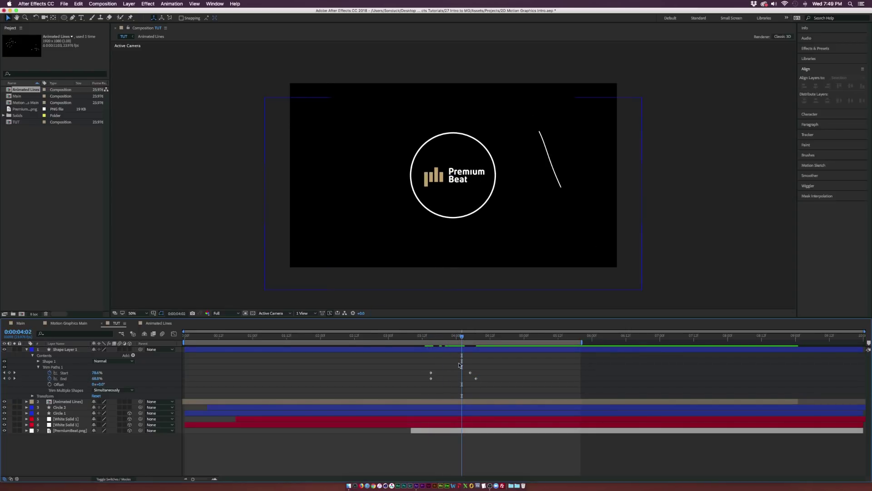
- Slow the line by moving the final Start keyframe to about 0:00:04:20 and the End keyframe to about 0:00:05:00
mouse_move(481, 367)
mouse_down()
mouse_move(462, 381)
mouse_move(523, 379)
mouse_up()
mouse_move(461, 337)
mouse_down()
mouse_move(432, 340)
mouse_move(473, 338)
mouse_up()
click(393, 293)
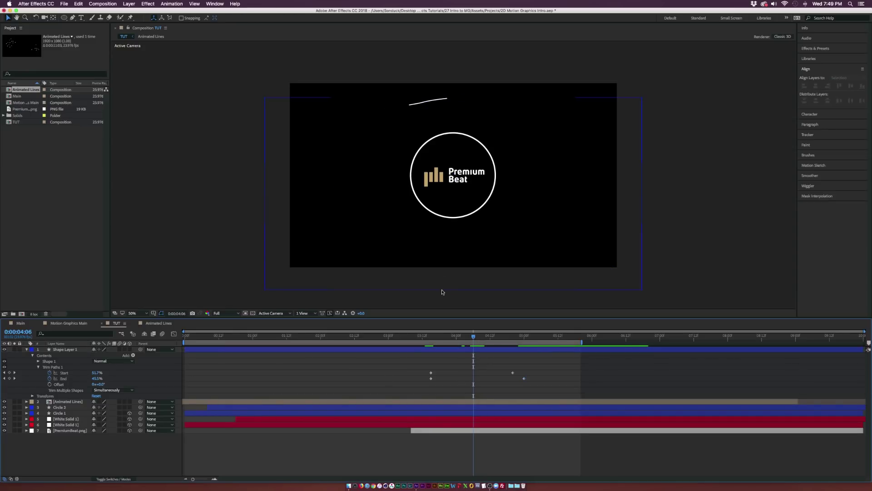
- Rename the trimmed line's shape layer Random Path and expand its properties
click(438, 337)
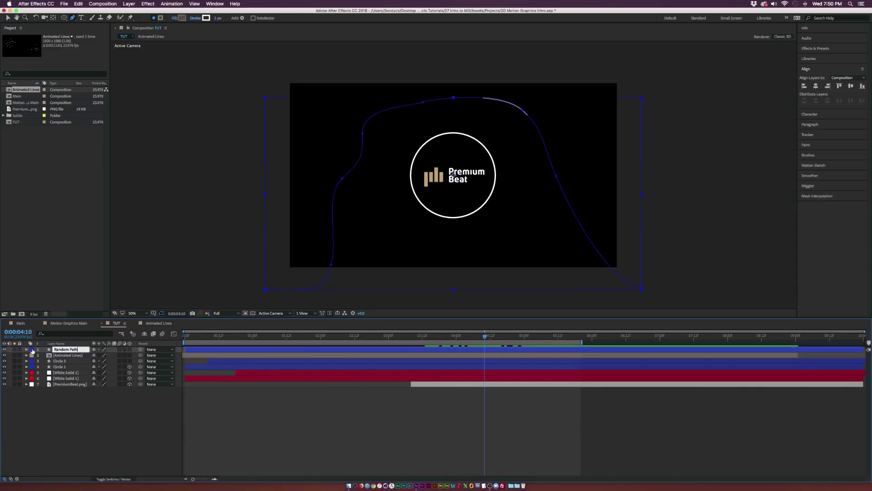
click(34, 409)
click(27, 349)
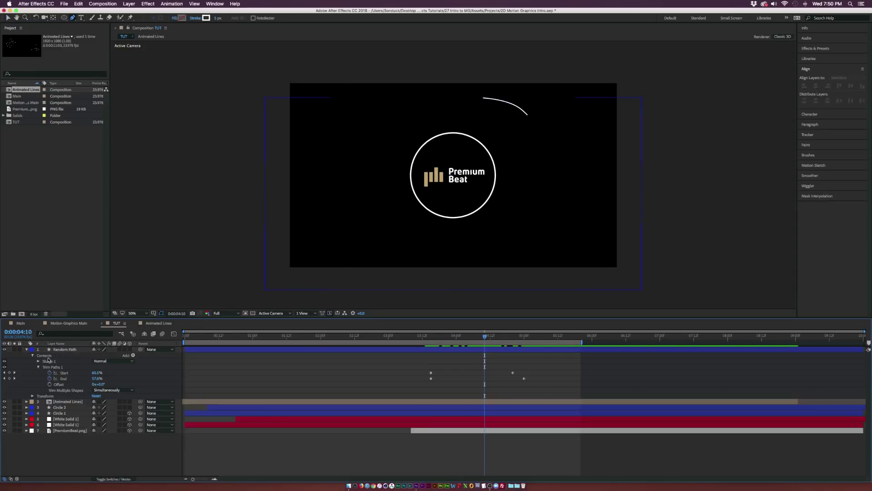
- Draw a second wavy path in Random Path's Contents, from below the frame up past the logo's left side to above the frame
click(48, 357)
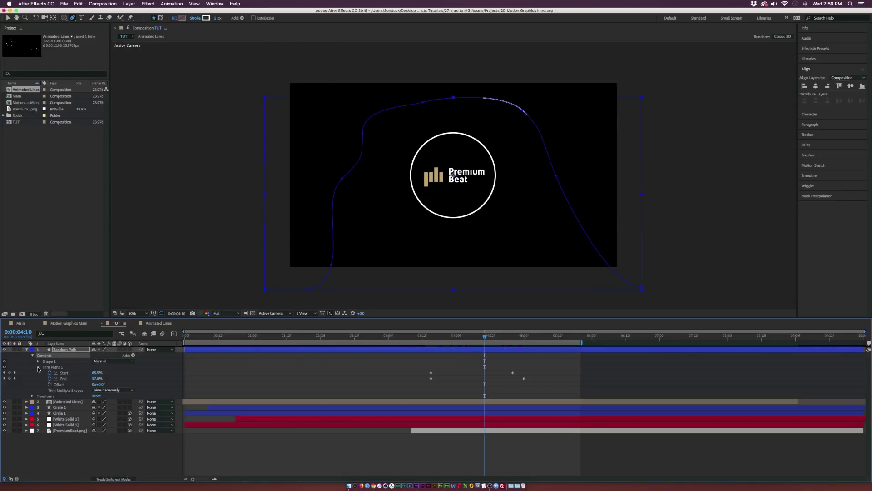
click(38, 367)
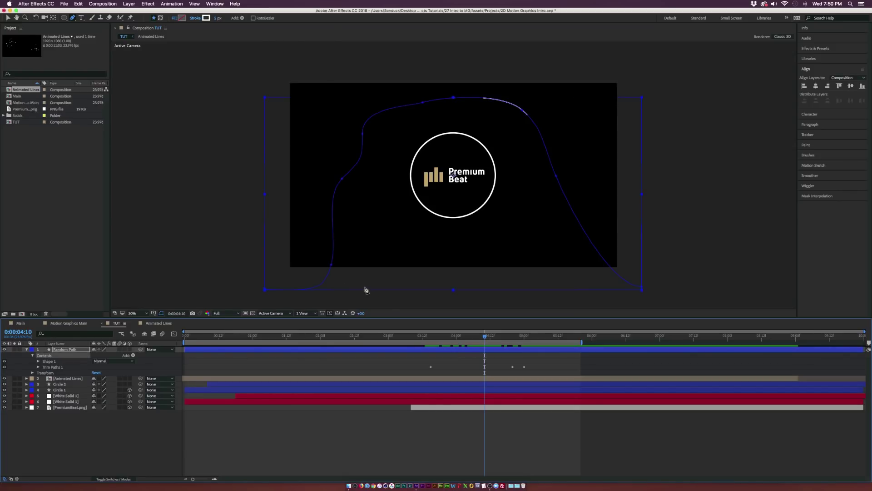
drag(422, 292, 439, 301)
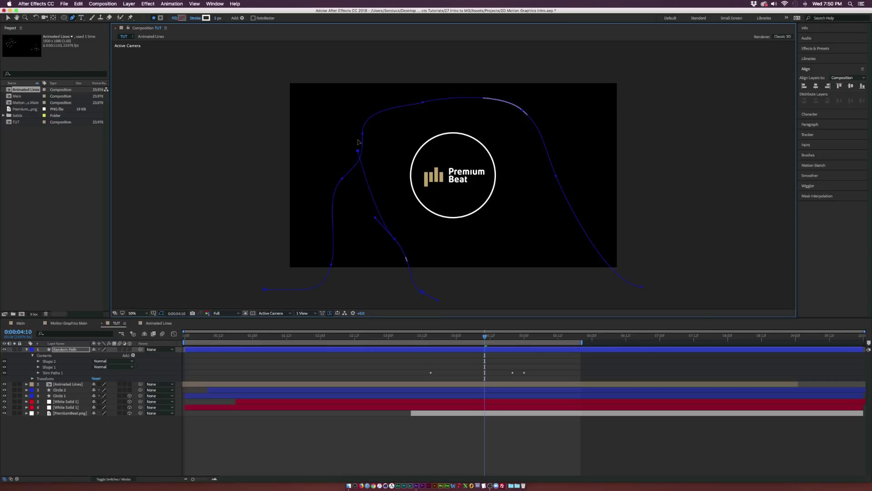
drag(370, 89, 383, 79)
click(84, 435)
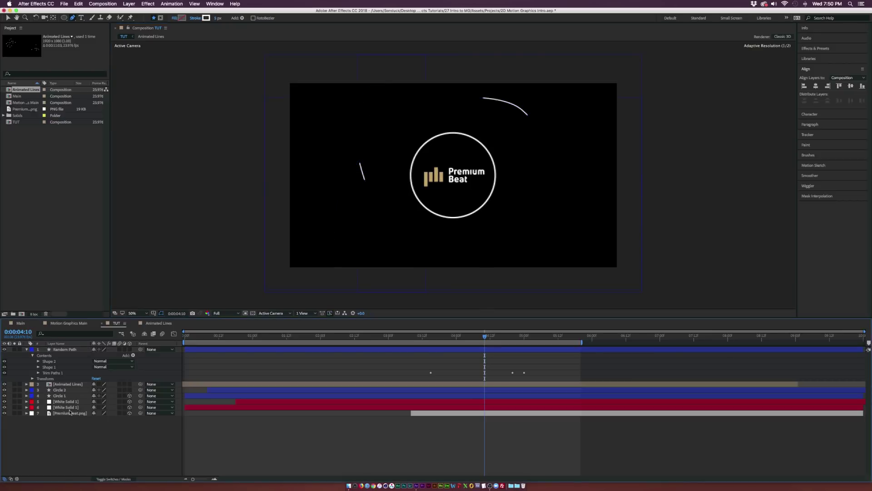
- Draw a third wavy path in Random Path from beyond the frame's right edge, beneath the logo, to beyond the upper-left corner
click(45, 355)
drag(680, 189, 676, 191)
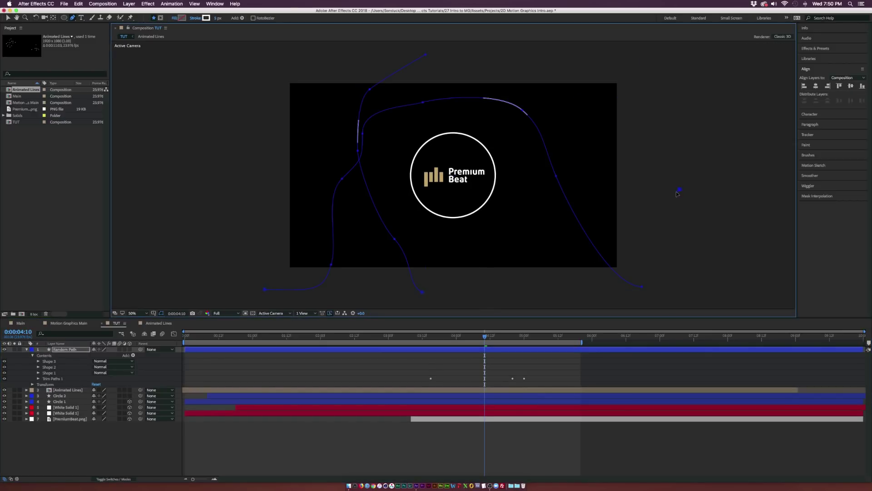
drag(577, 225, 538, 252)
drag(468, 260, 430, 262)
drag(321, 189, 318, 169)
drag(261, 95, 246, 92)
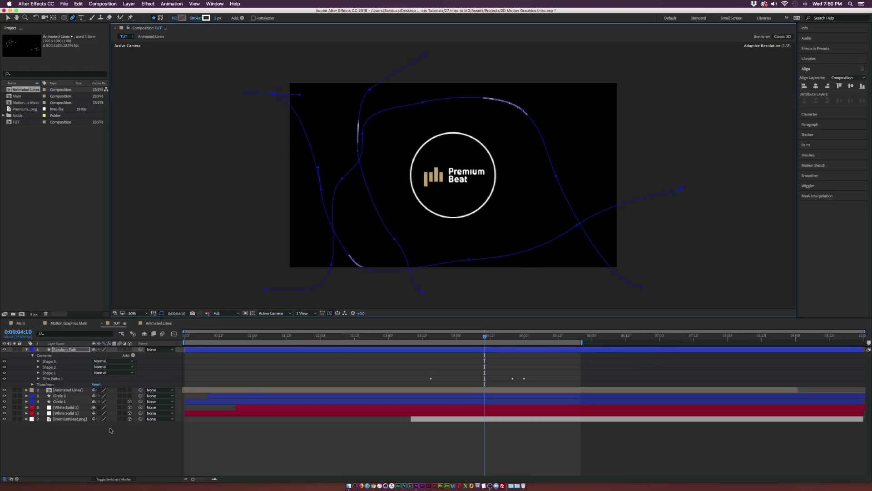
- Draw a fourth wavy path in Random Path from below the frame's centre, past the logo's right side, to above the frame
click(46, 354)
drag(446, 300, 472, 296)
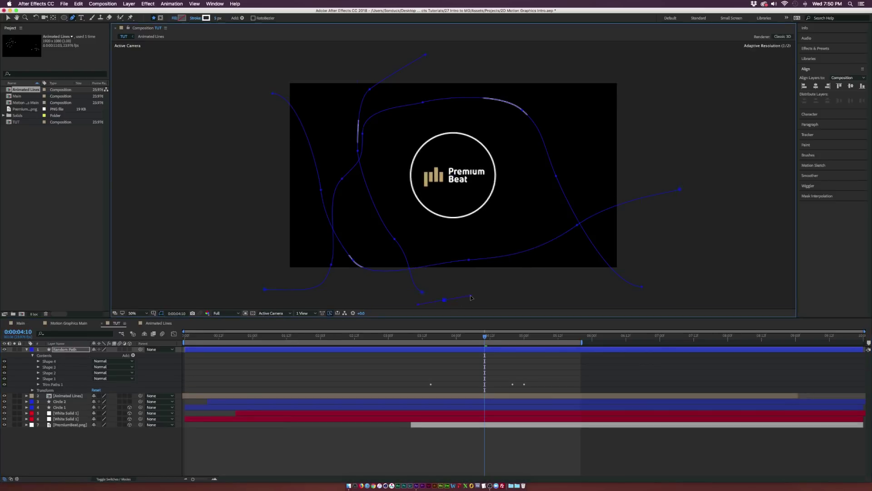
drag(508, 224, 527, 211)
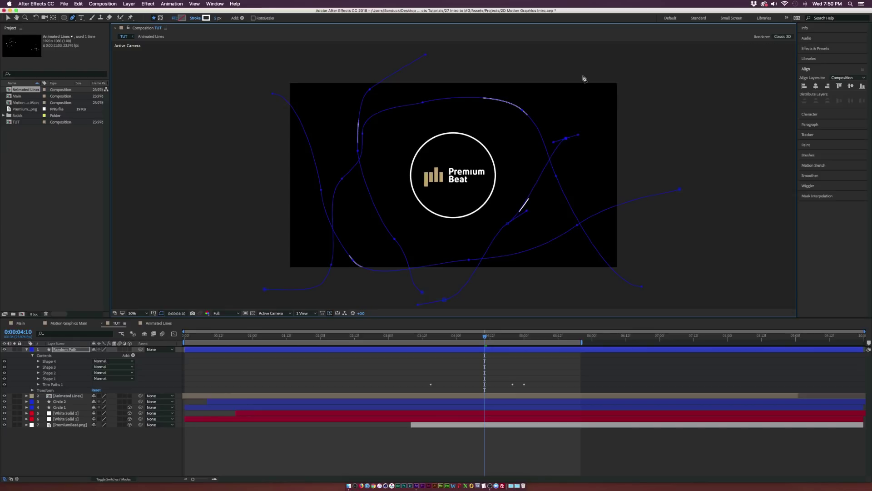
drag(583, 71, 583, 48)
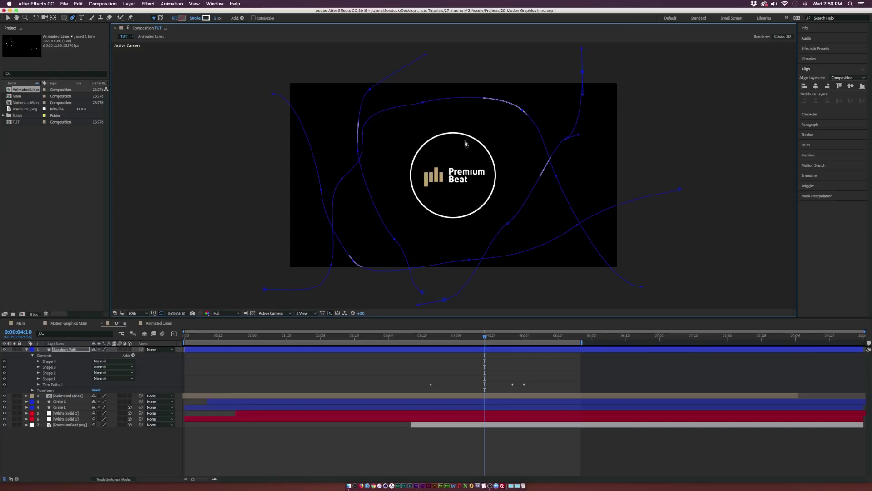
- Draw two more wavy paths across Random Path, one over the logo circle to the upper-left corner and one beneath it
click(46, 355)
drag(721, 120, 664, 118)
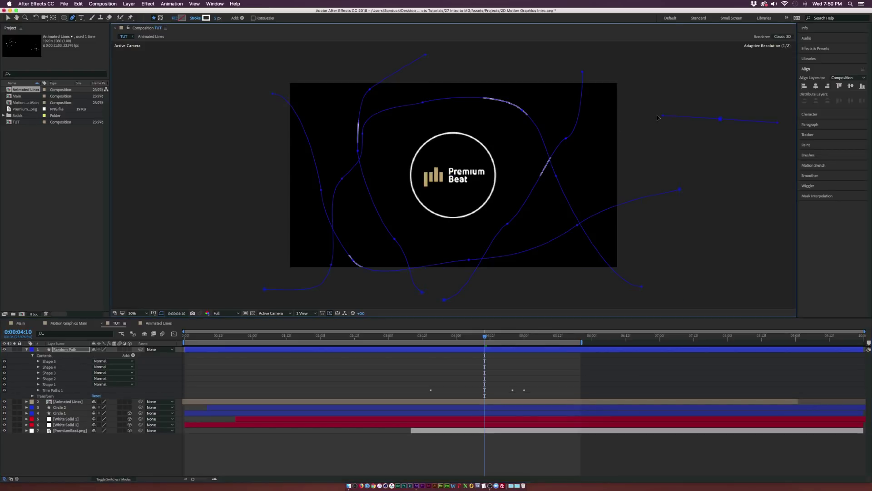
drag(521, 149, 450, 112)
drag(385, 145, 366, 151)
drag(341, 129, 299, 117)
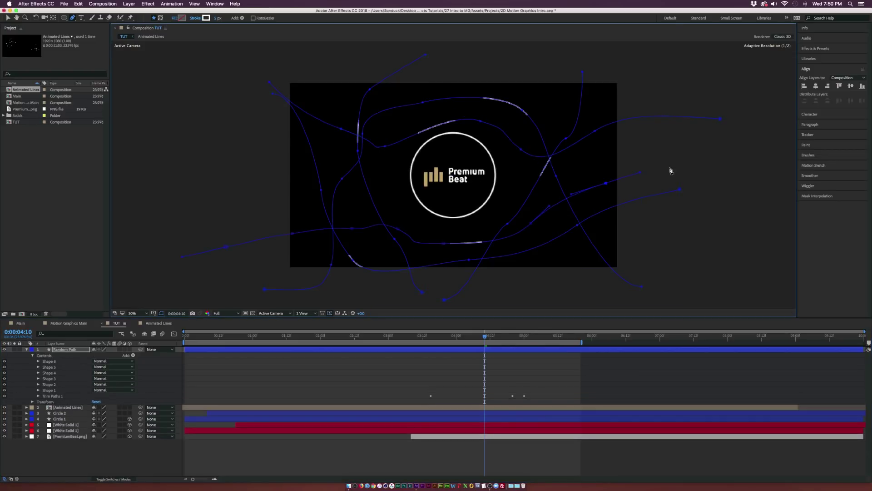
- Collapse Random Path, hide the path outlines and scrub through the moving lines up to 0:00:04:05
click(44, 355)
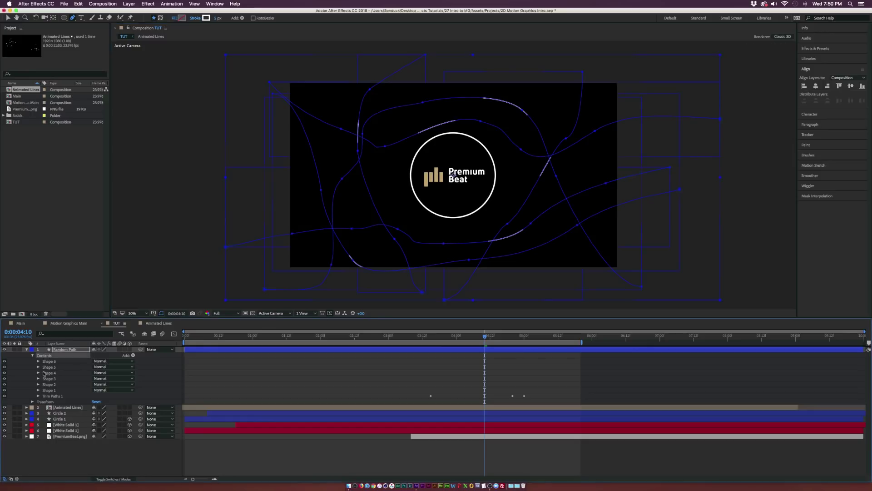
click(26, 349)
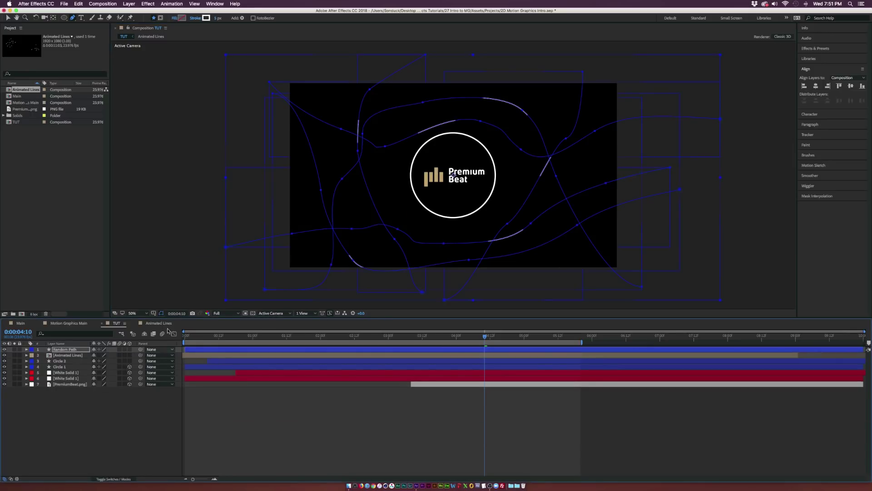
click(162, 314)
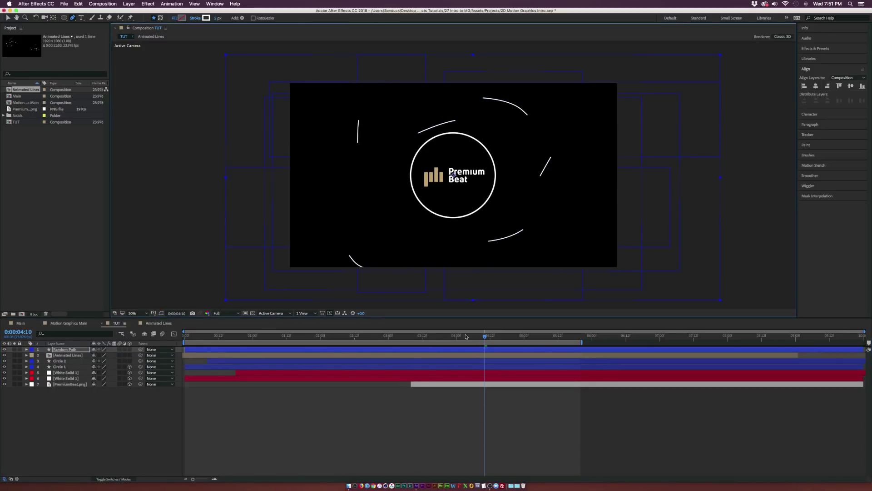
mouse_move(466, 336)
mouse_down()
mouse_move(409, 336)
mouse_move(527, 345)
mouse_move(505, 336)
mouse_move(260, 336)
mouse_move(470, 335)
mouse_up()
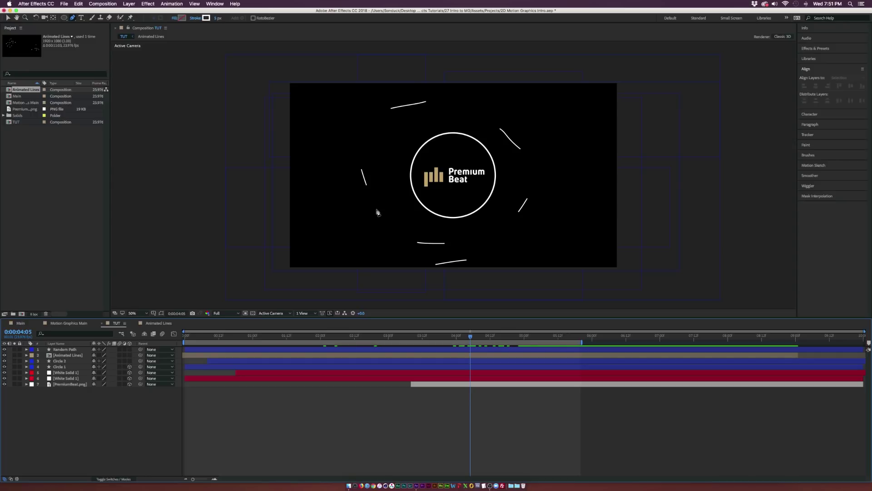
- Enable motion blur on the logo, both circles, Animated Lines and Random Path, turn it on for the composition and scrub through
click(118, 386)
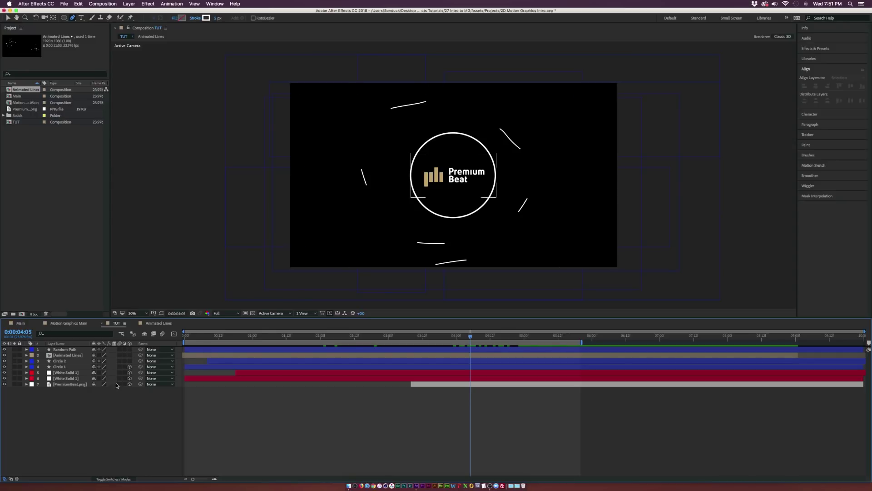
click(120, 350)
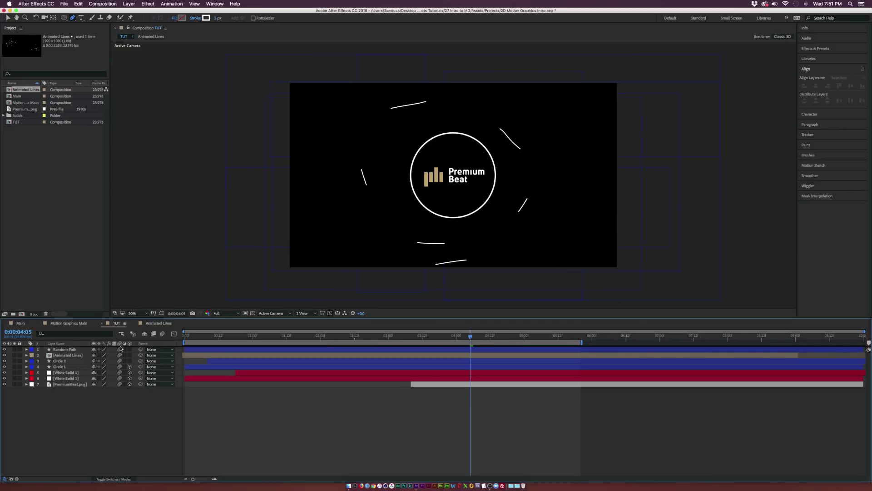
click(123, 371)
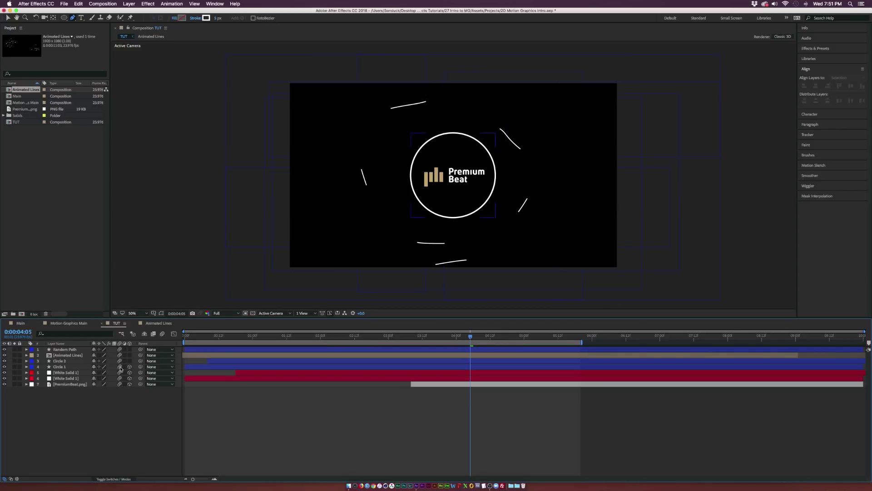
click(163, 334)
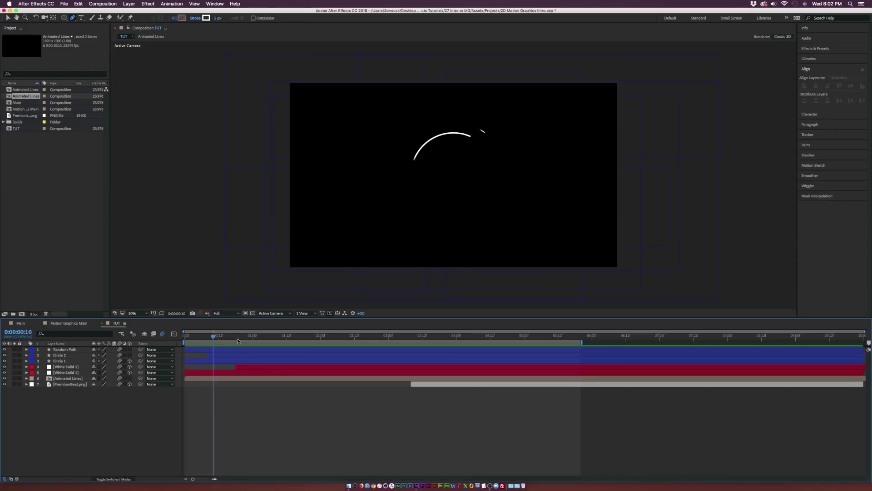
drag(238, 340, 484, 349)
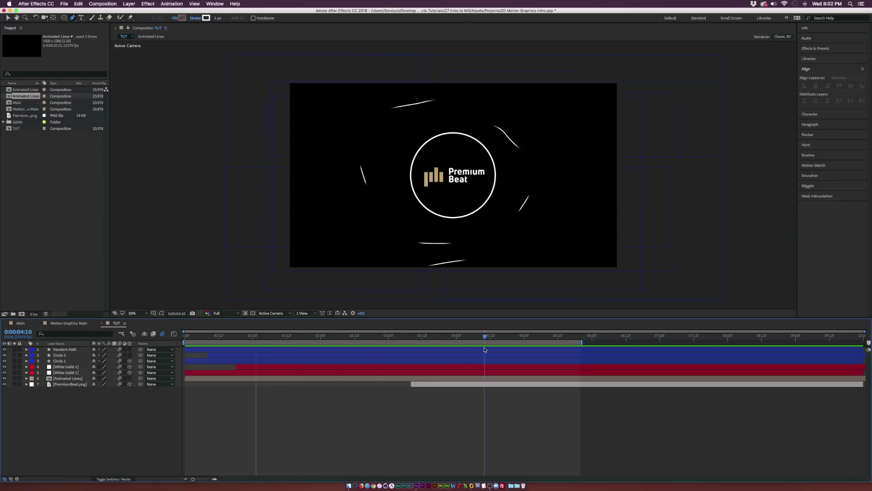
- Create a white composition-sized solid named BG and move it to the bottom of the layer stack
click(130, 3)
mouse_move(200, 16)
click(285, 20)
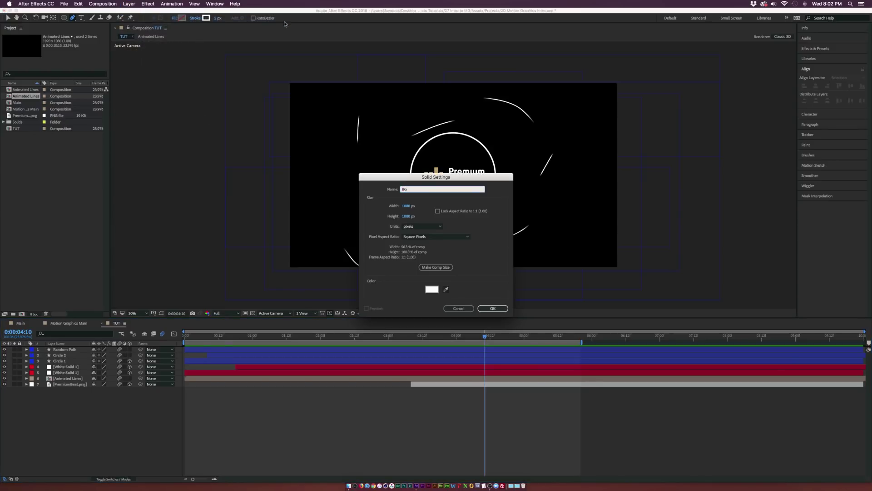
click(435, 267)
click(492, 309)
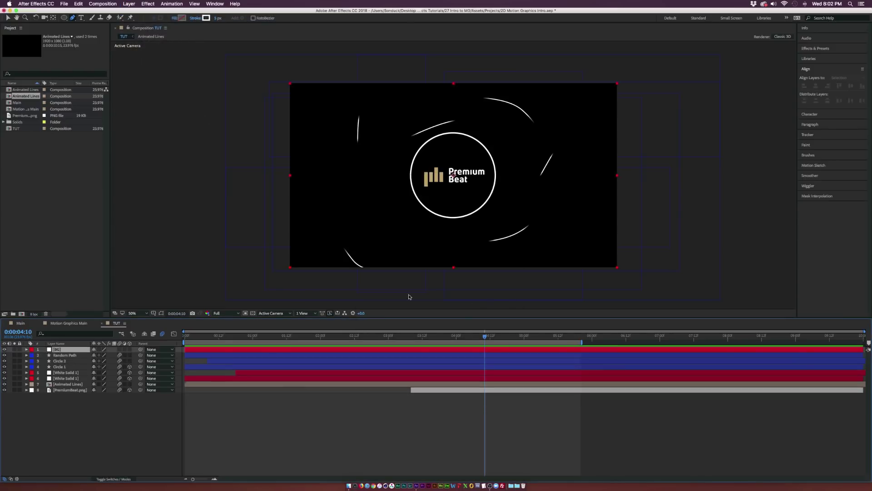
drag(74, 424, 66, 391)
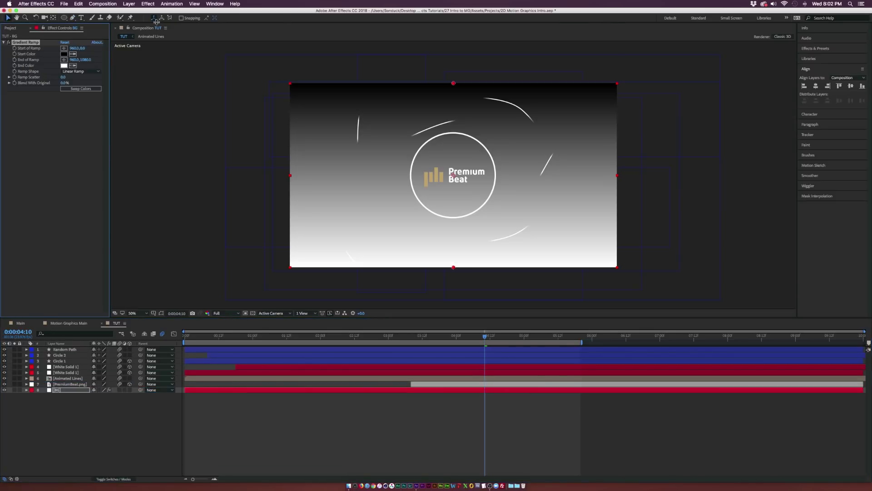
key(super+z)
- Apply Gradient Ramp to the BG solid and set its ramp shape to Radial Ramp
click(147, 4)
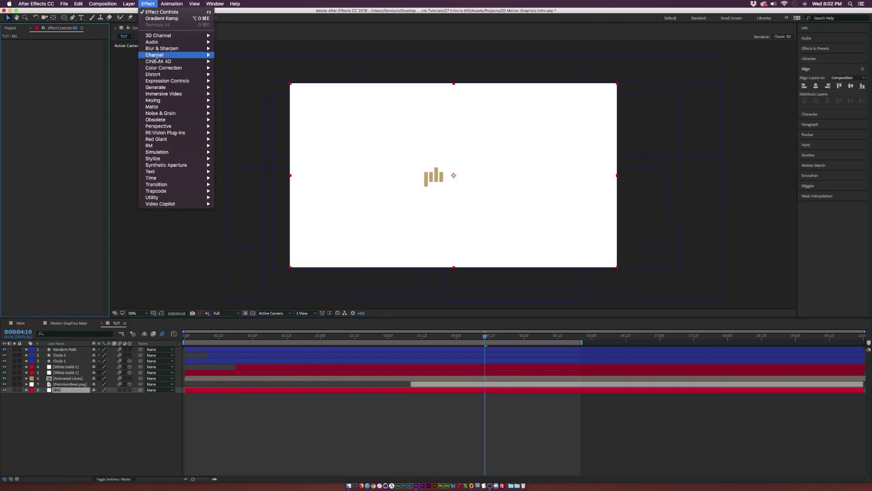
mouse_move(173, 88)
click(252, 198)
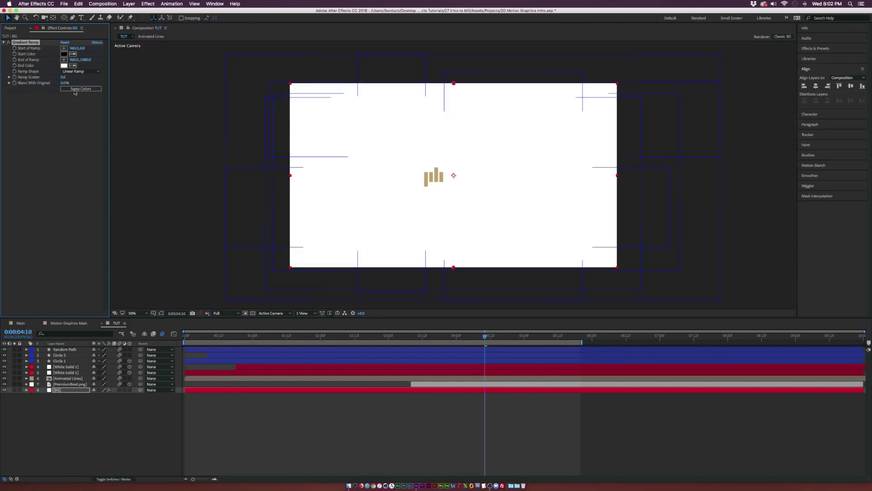
click(70, 72)
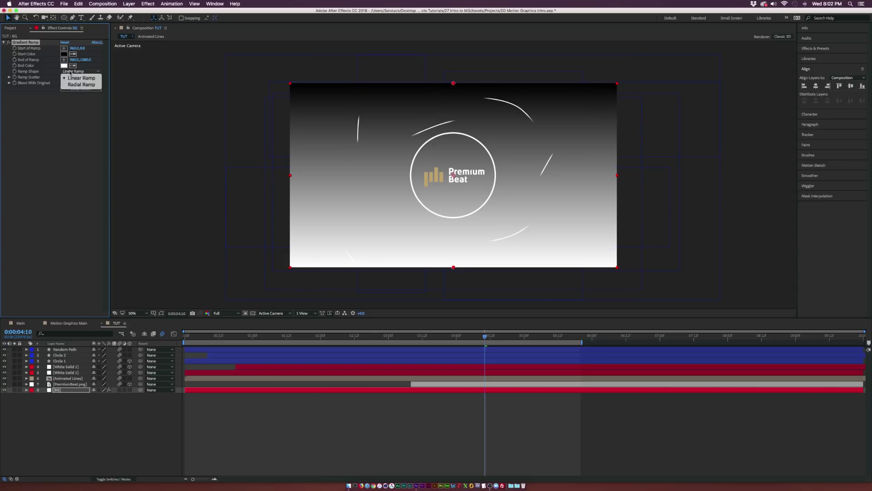
click(77, 85)
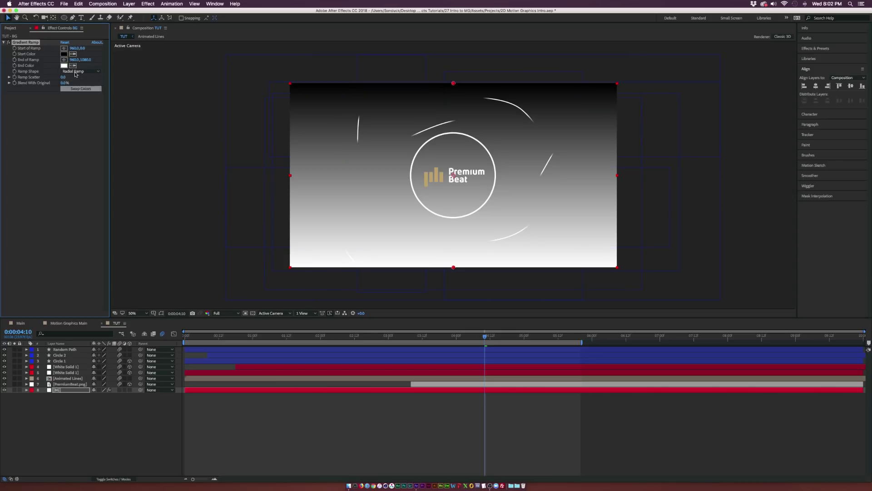
- Place the Gradient Ramp's start point at the centre of the logo and set its start color to purple 9748E9
click(64, 48)
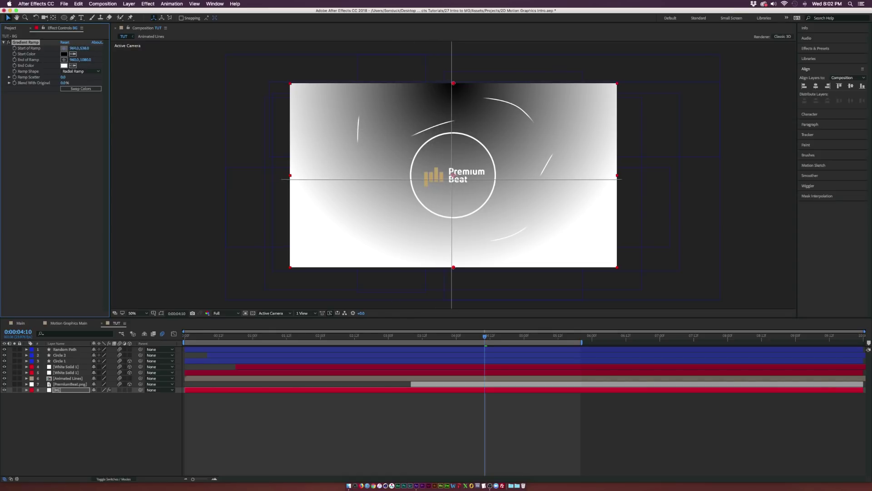
click(453, 176)
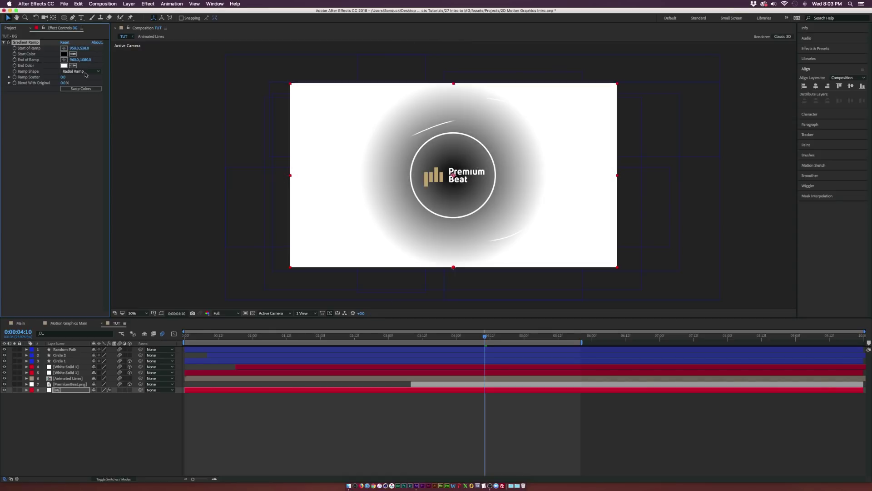
click(64, 55)
key(super+v)
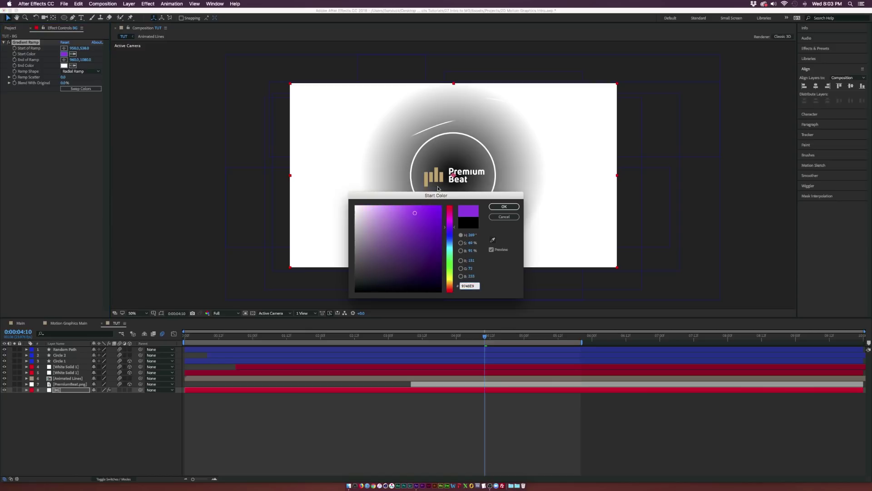
click(497, 208)
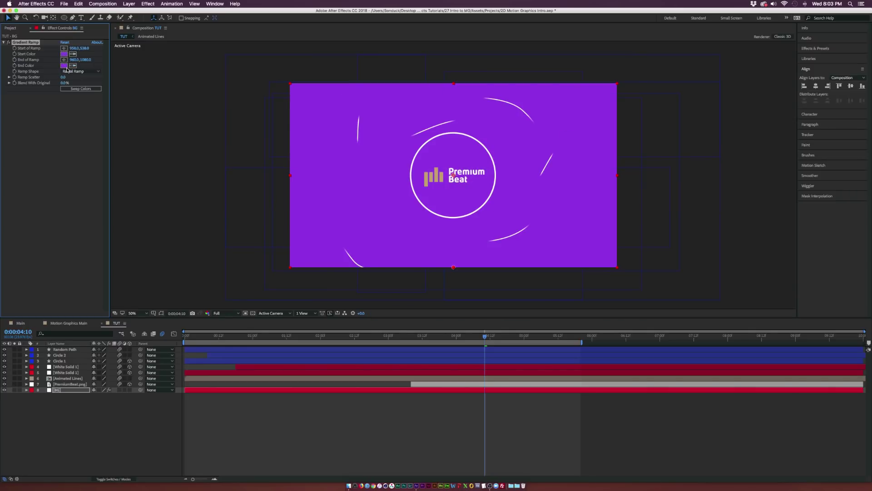
- Set the ramp's end color to a darker purple, move its end point below the frame's lower edge and scrub through the result
click(63, 66)
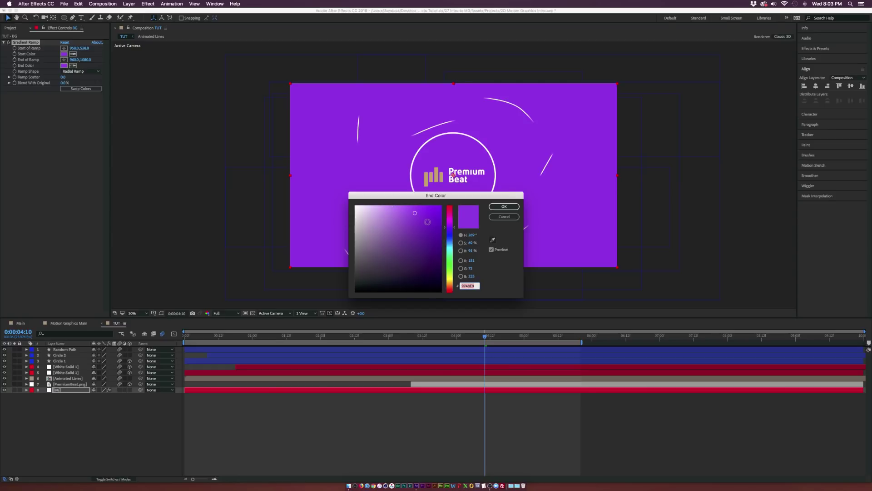
drag(427, 222, 428, 242)
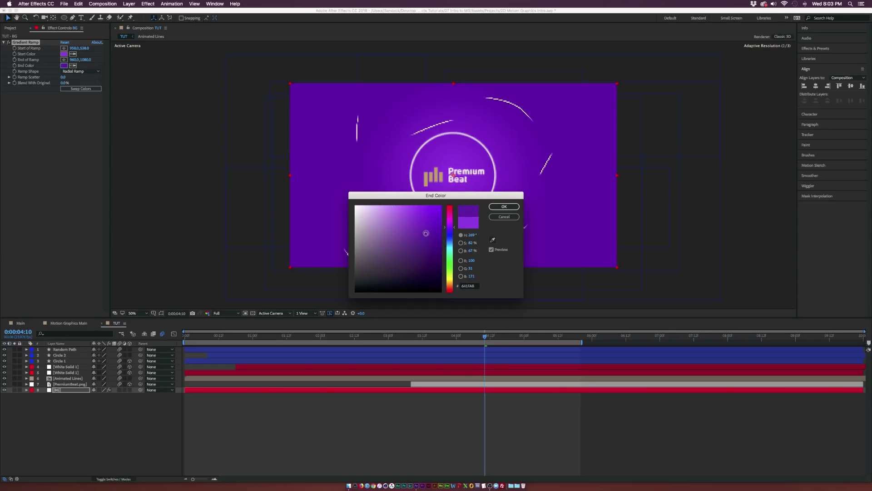
click(504, 206)
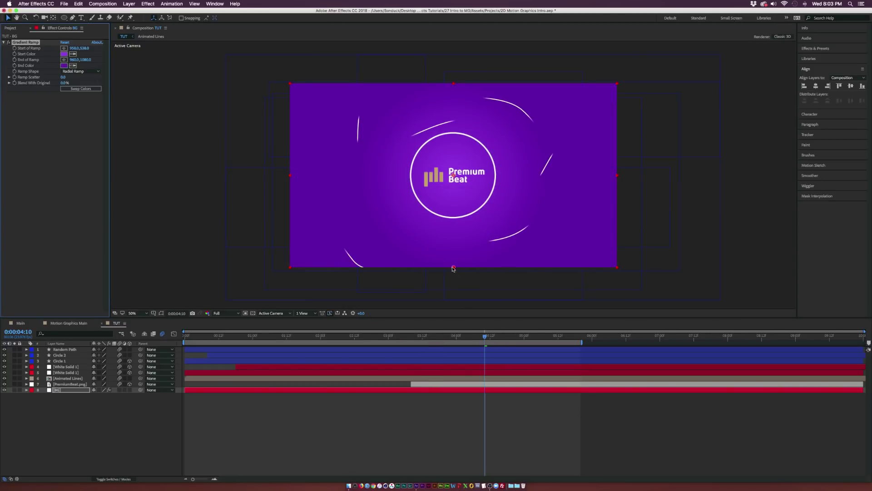
drag(454, 269, 458, 311)
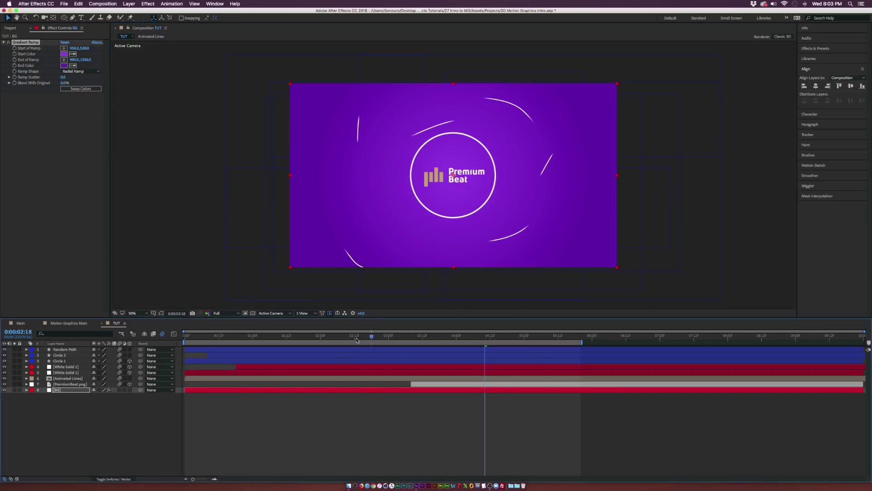
drag(371, 337, 488, 340)
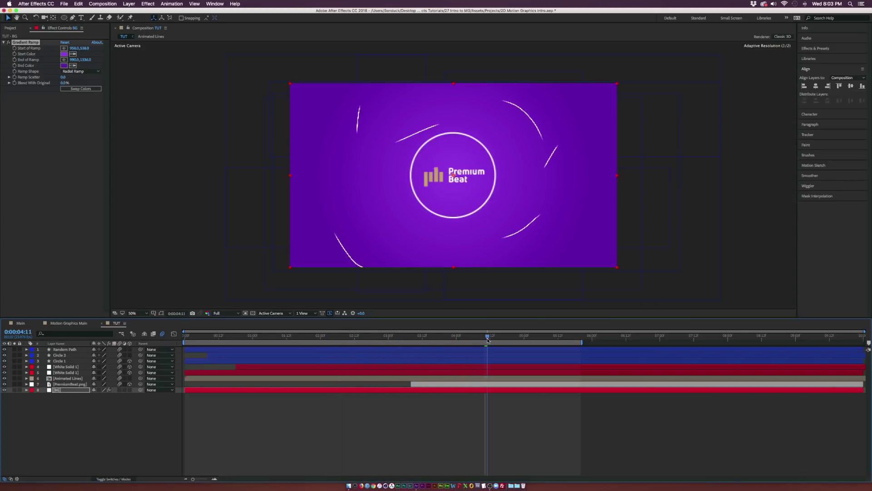
- Pre-compose every layer except BG into a composition named All Graphics, moving all attributes into it
click(68, 384)
shift+click(61, 351)
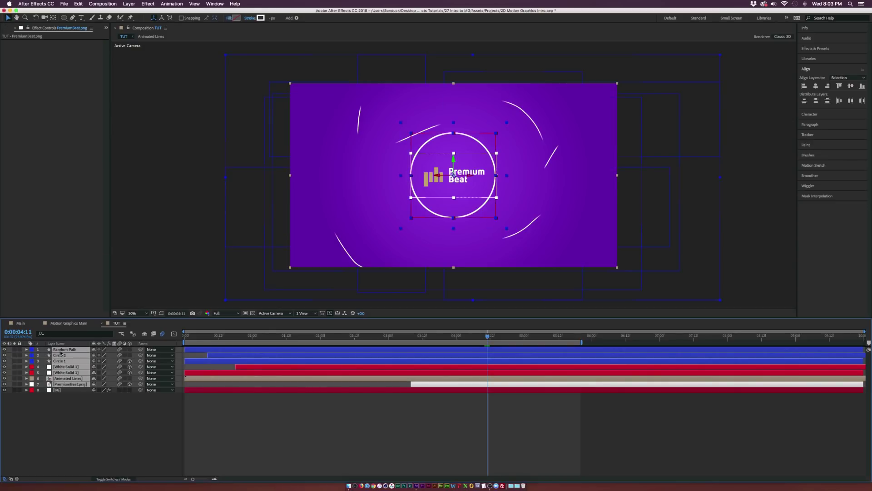
click(134, 4)
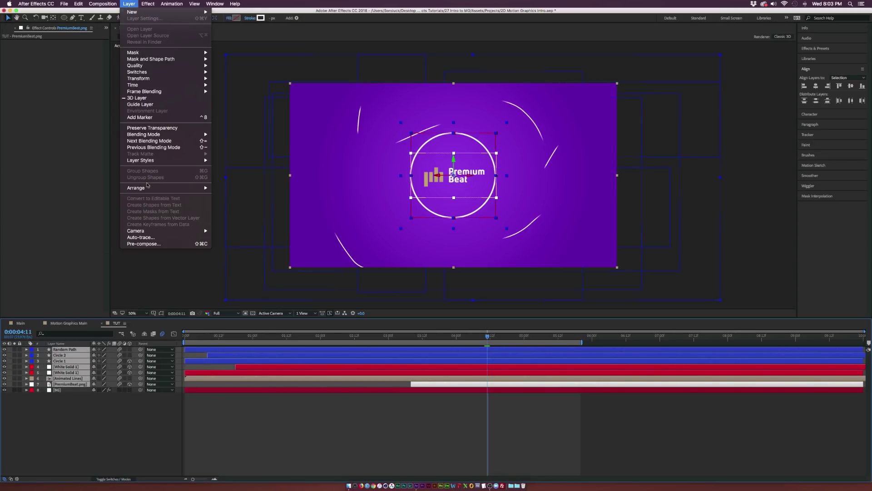
click(143, 244)
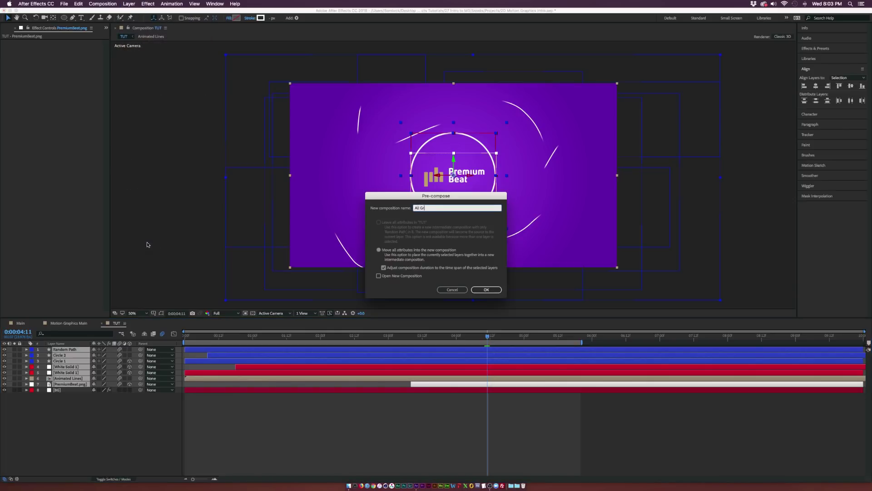
key(Return)
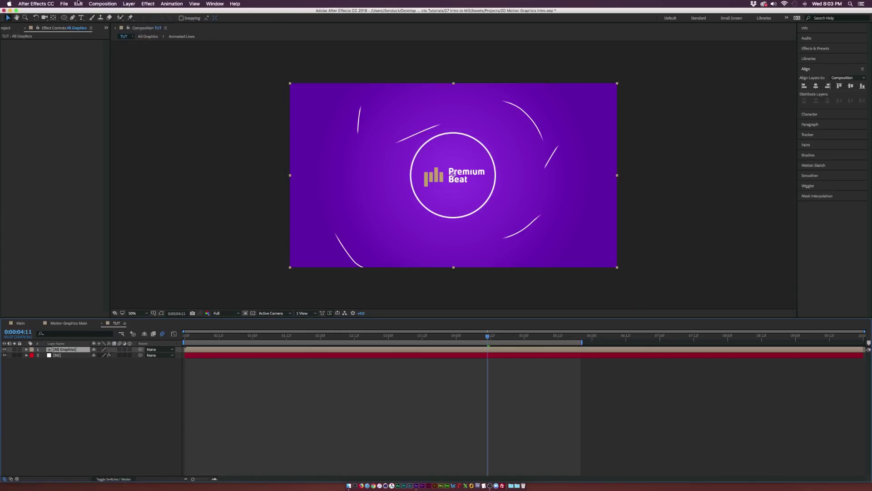
- Apply the Fill effect to All Graphics and set its color to pale yellow FFFC6F
click(143, 4)
mouse_move(191, 88)
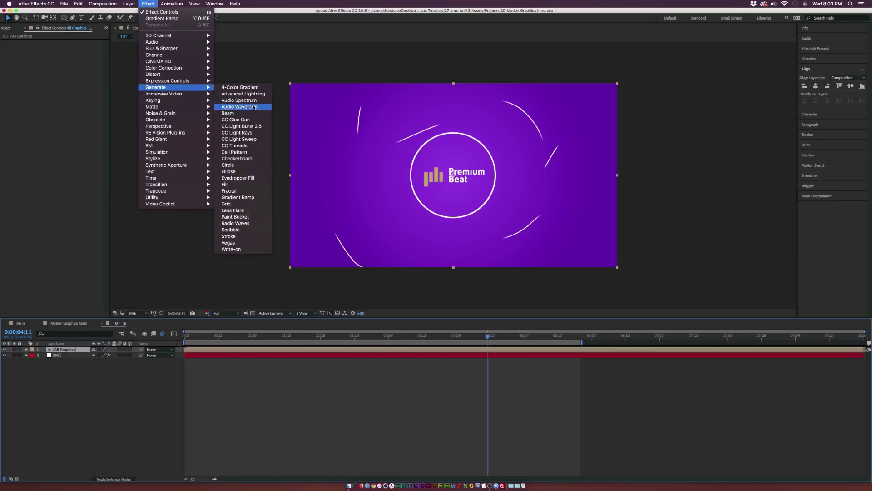
click(233, 184)
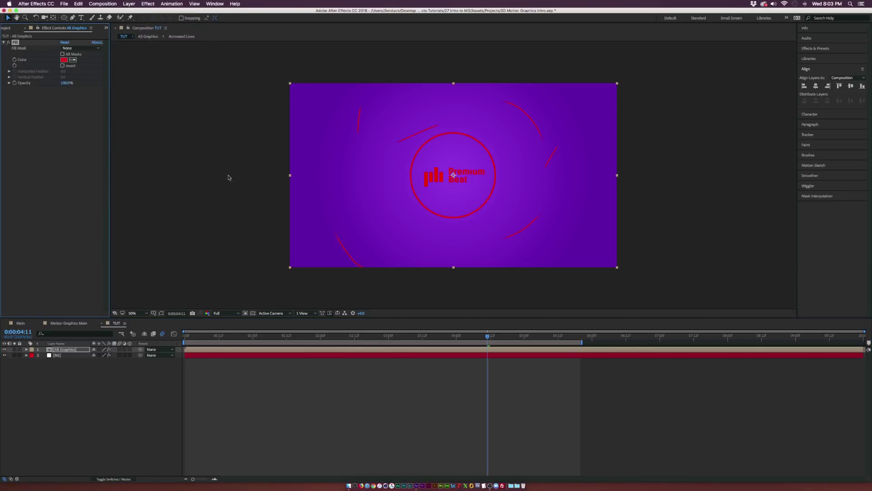
click(64, 59)
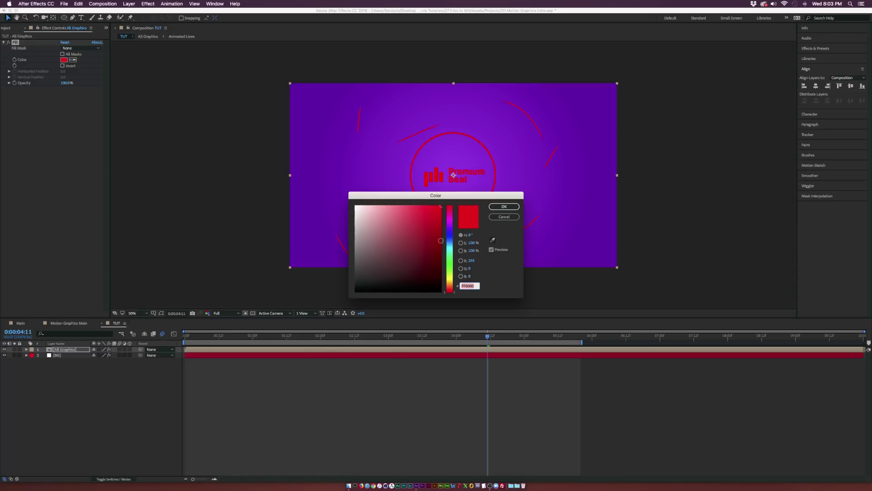
mouse_move(449, 268)
mouse_down()
mouse_move(450, 289)
mouse_move(450, 278)
mouse_up()
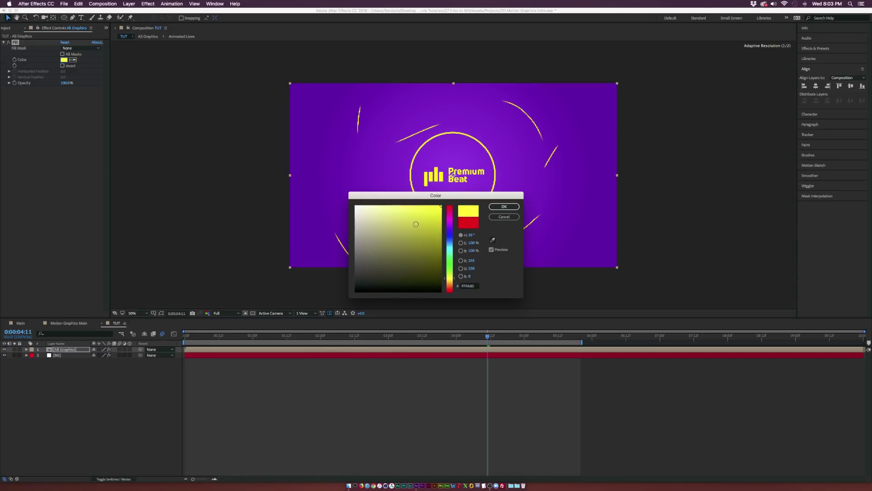
click(405, 203)
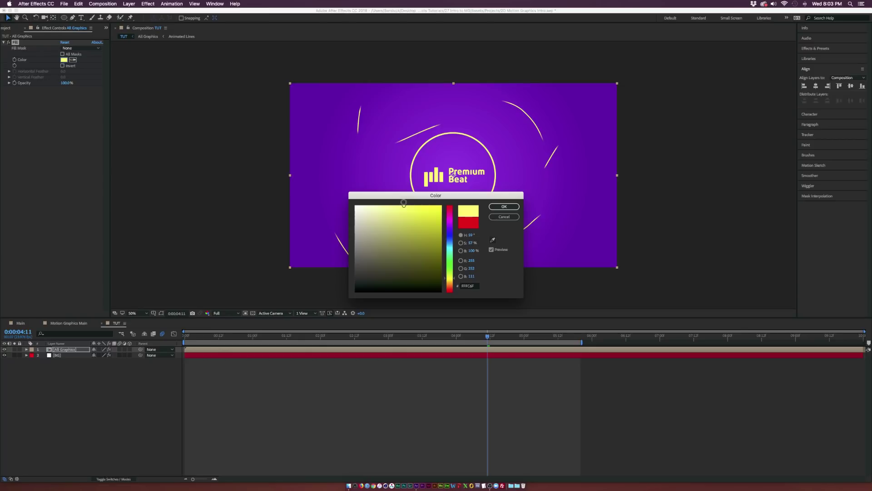
click(504, 207)
- Scrub through the yellow graphics, open the All Graphics composition and go to 0:00:05:00
click(311, 411)
drag(316, 336, 465, 340)
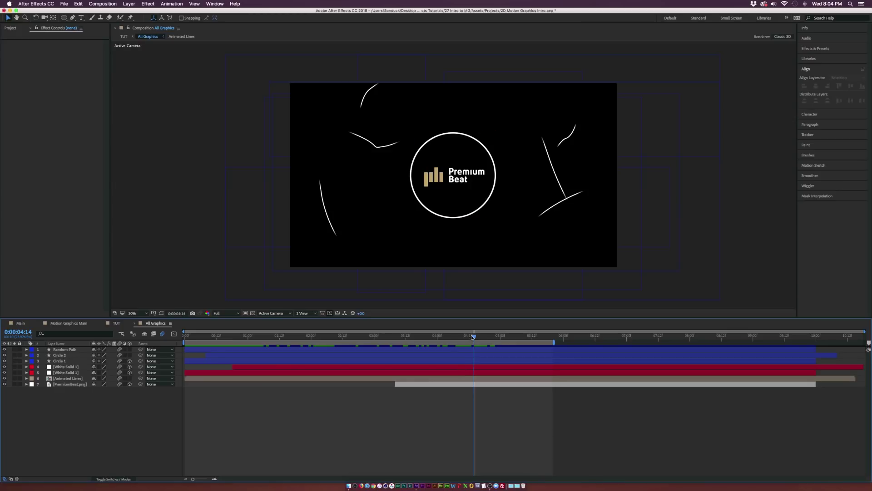
drag(472, 336, 499, 336)
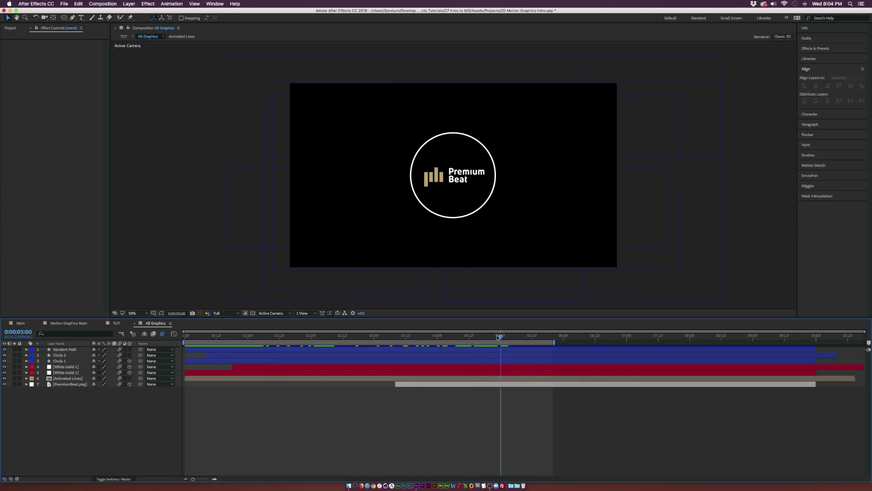
- Add a null object to the All Graphics composition and select it
click(130, 4)
mouse_move(137, 12)
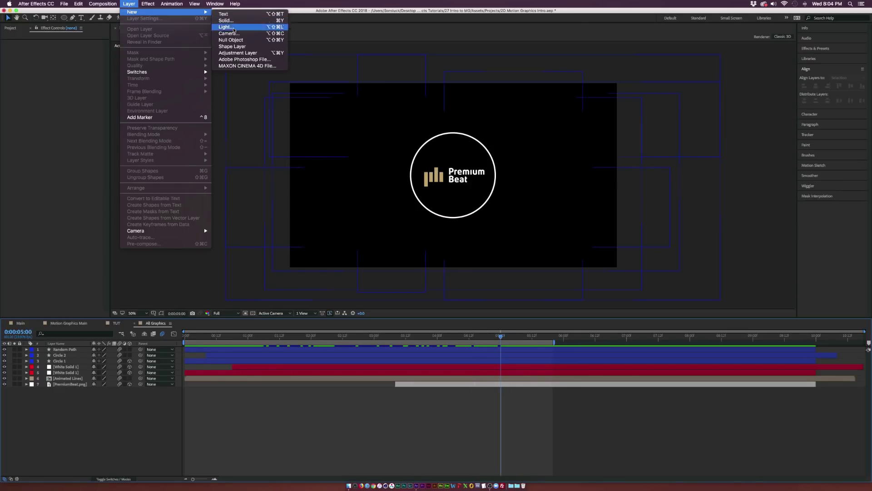
click(231, 40)
click(71, 389)
click(57, 345)
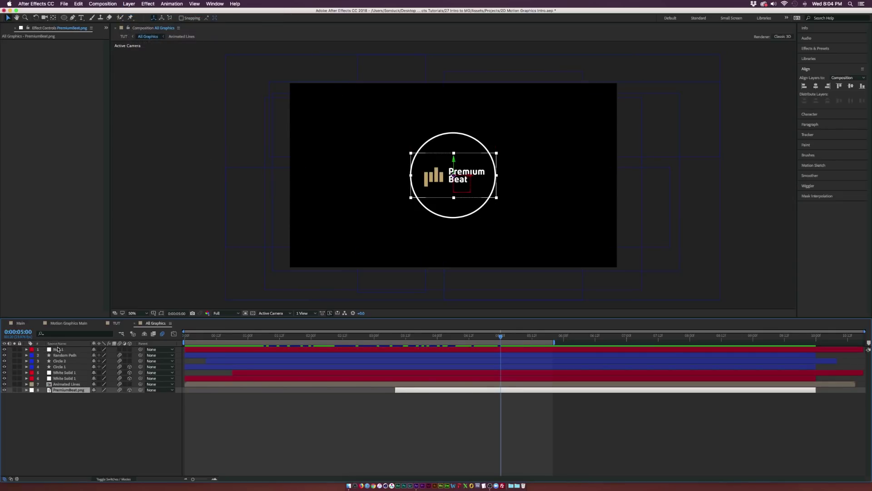
click(57, 349)
click(56, 350)
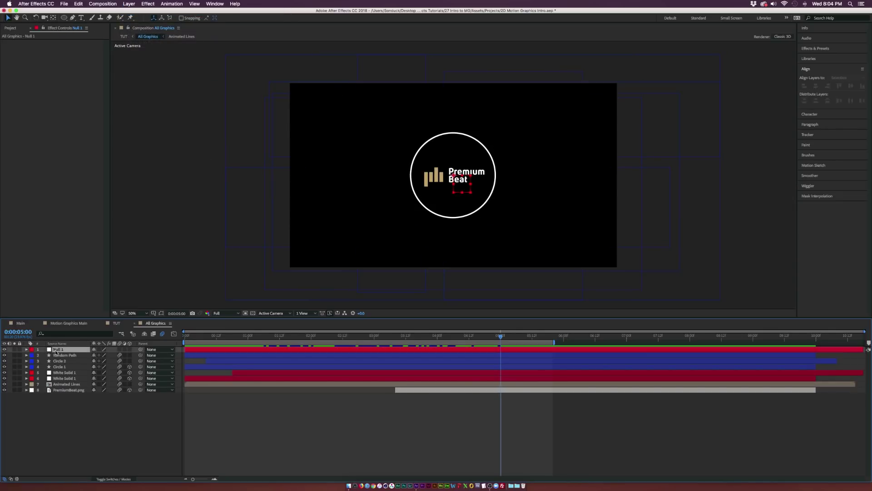
- Keyframe the null's scale from 100% at 0:00:03:07 to 112% at 0:00:05:20
click(27, 350)
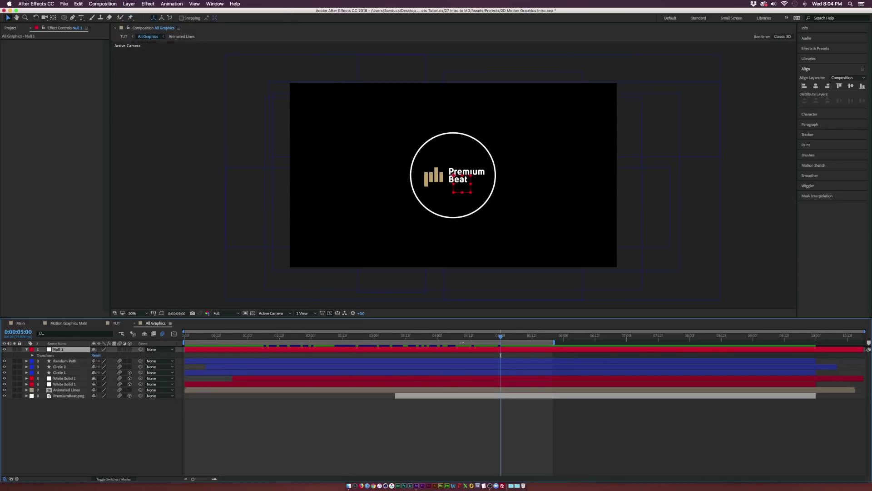
drag(470, 336, 393, 344)
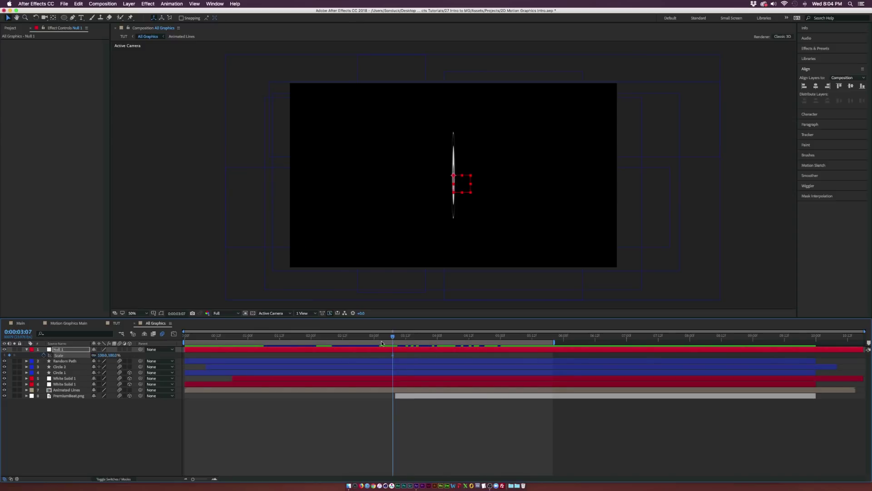
drag(381, 344, 553, 337)
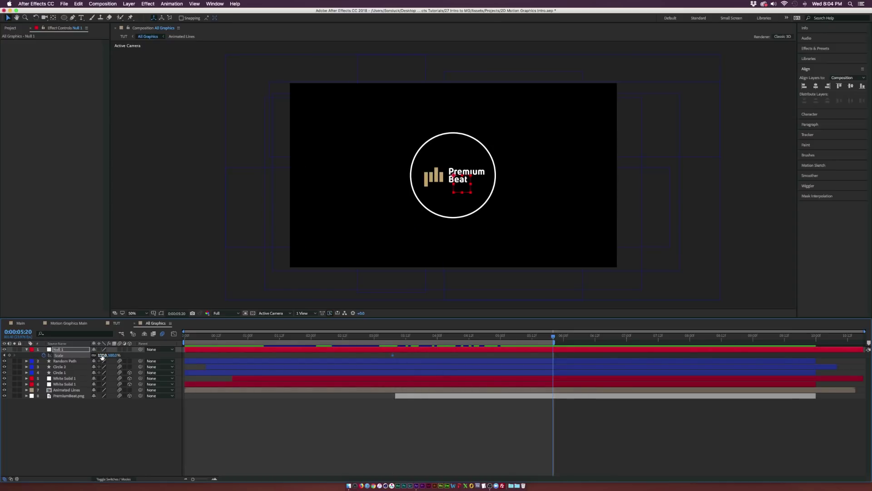
drag(108, 355, 112, 355)
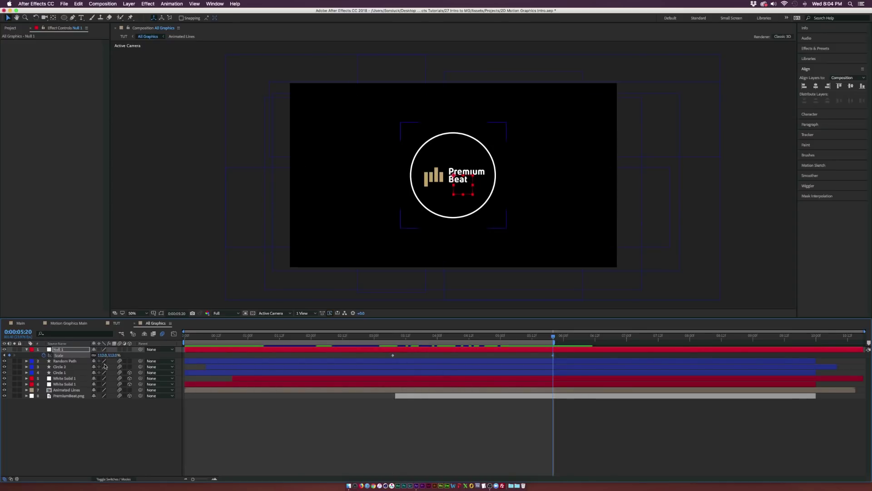
- Select PremiumBeat.png and Circle 1 and parent both to Null 1 at its first scale keyframe, 0:00:03:07
click(65, 391)
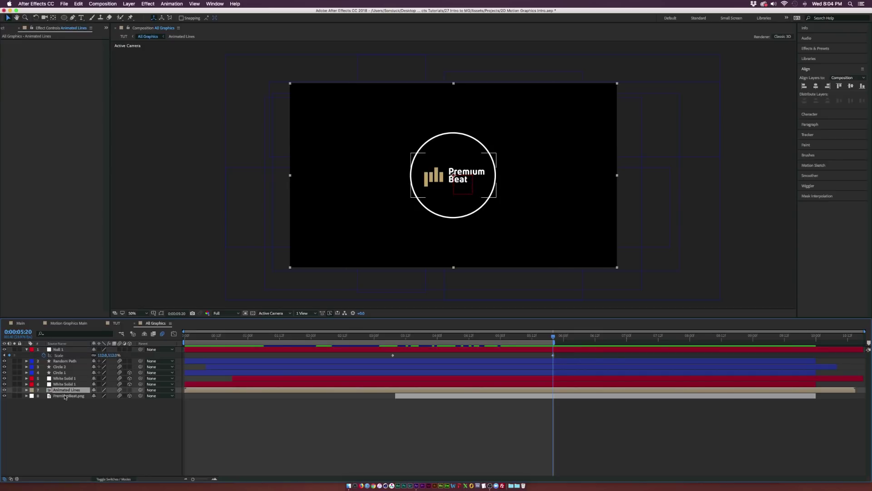
click(65, 395)
super+click(64, 384)
super+click(64, 385)
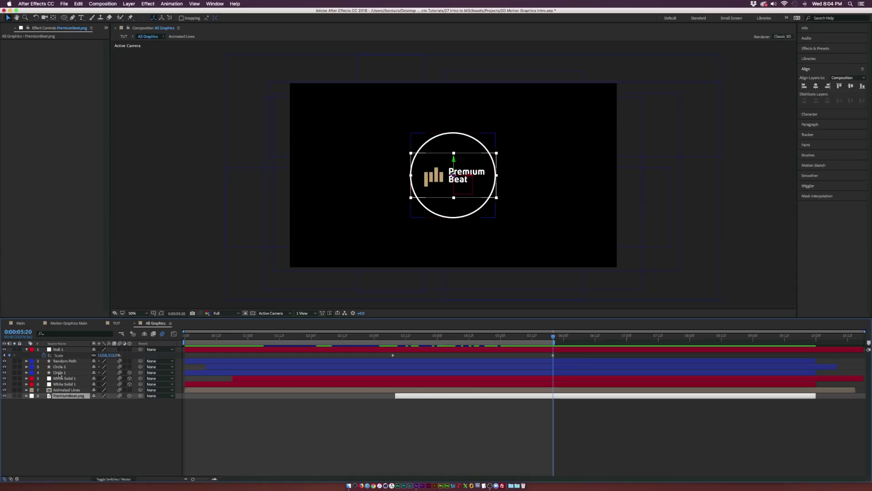
super+click(59, 373)
key(j)
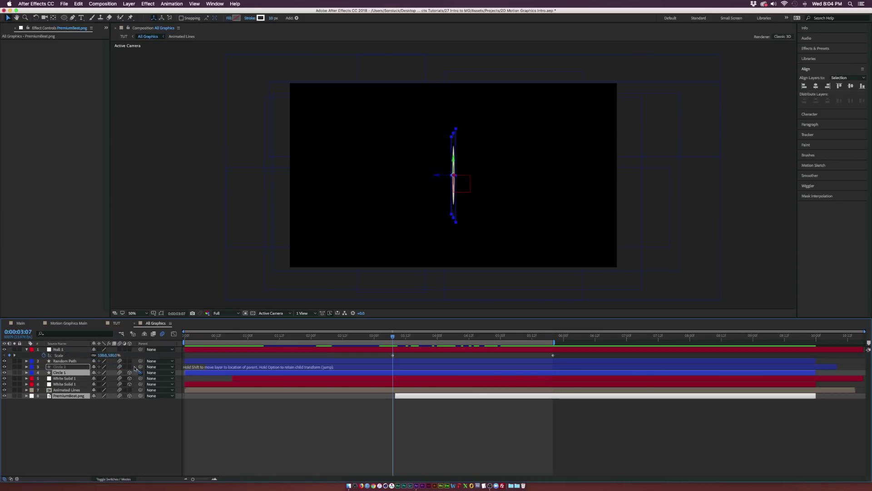
drag(135, 368, 141, 373)
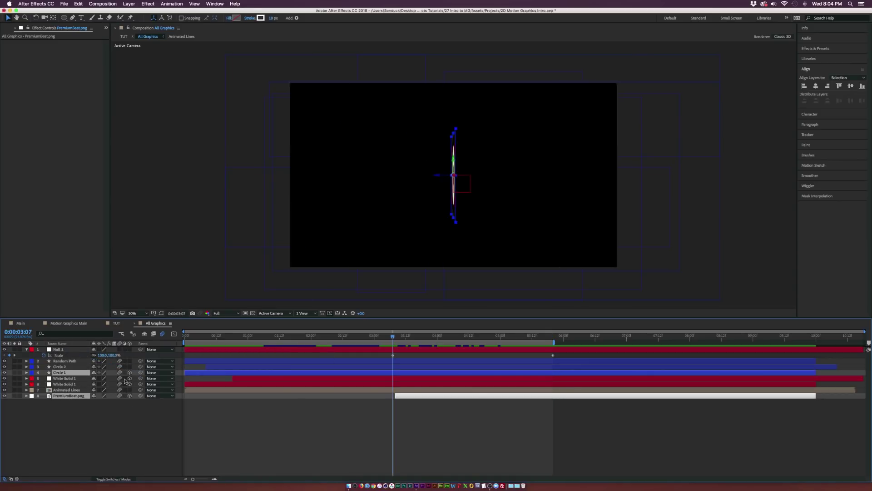
drag(139, 373, 75, 350)
- Scrub up to 0:00:05:15 to check how the logo and circle scale with the null
drag(514, 337, 409, 336)
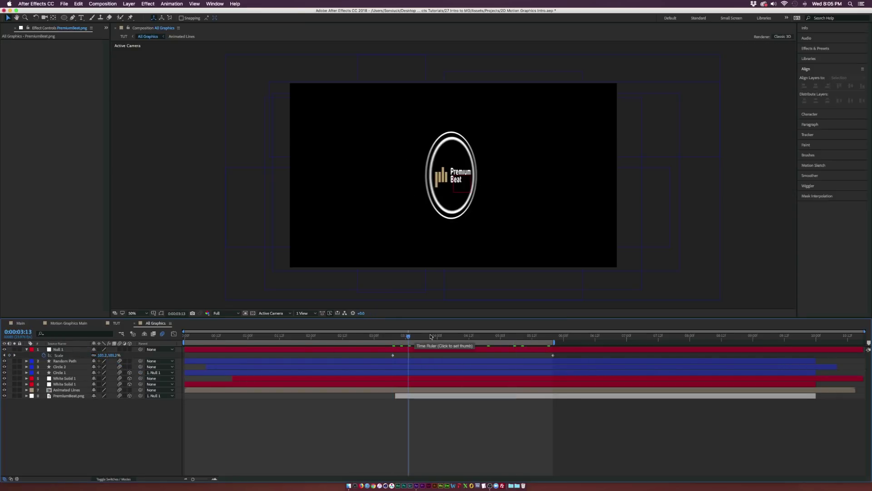
click(444, 335)
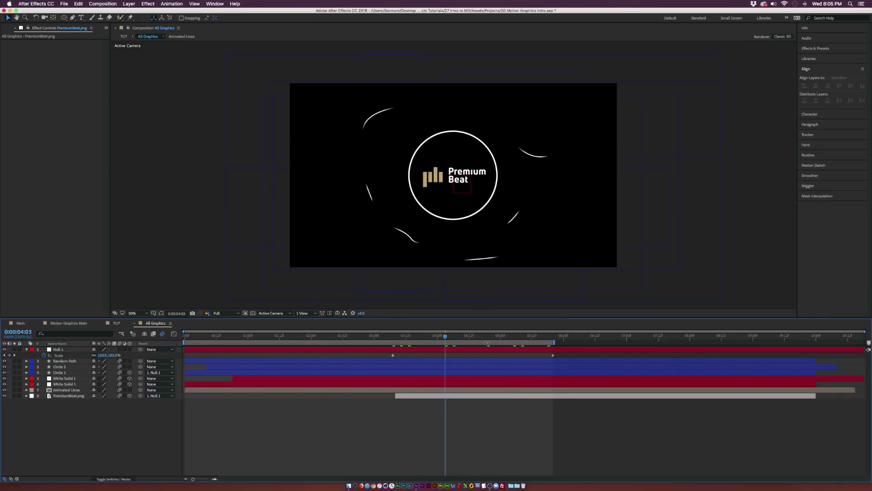
click(496, 336)
click(540, 336)
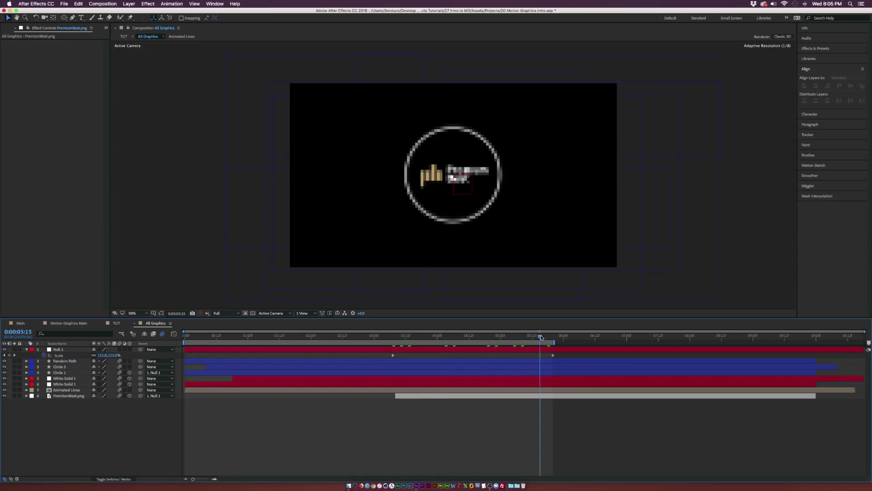
click(73, 351)
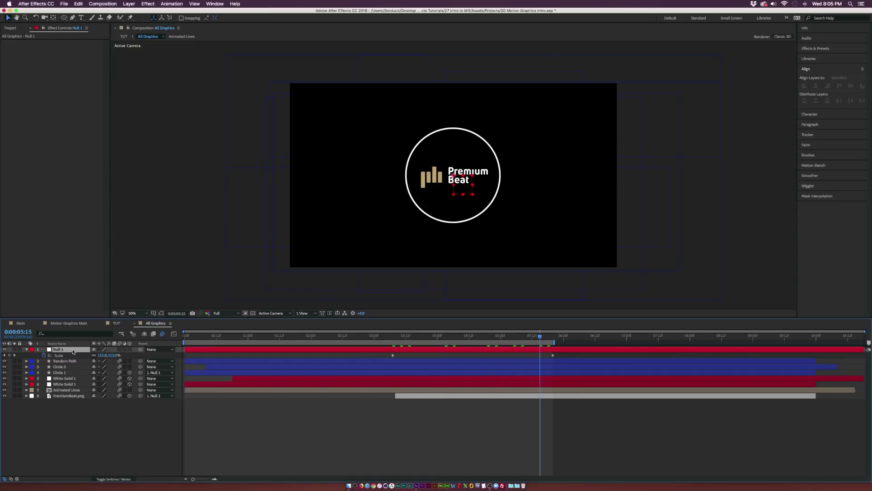
click(124, 420)
- Return to the TUT composition and preview the rendered TUT.mov from the Renders folder in Finder
click(116, 323)
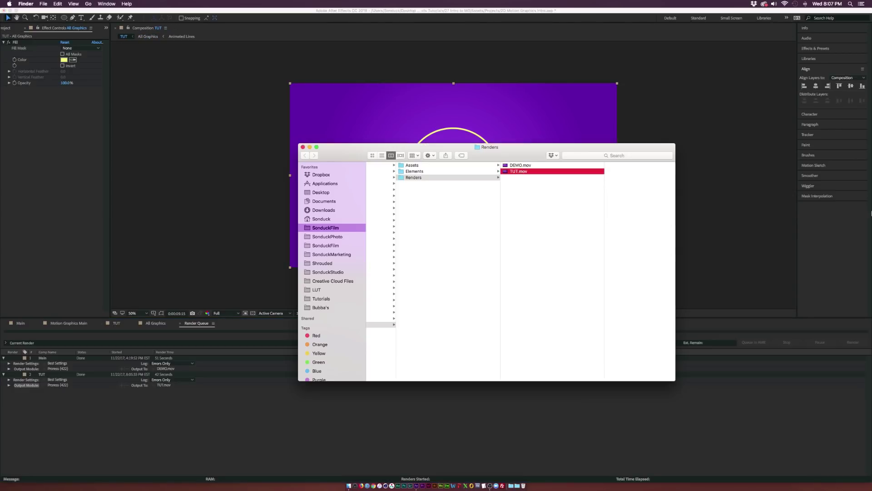
key(space)
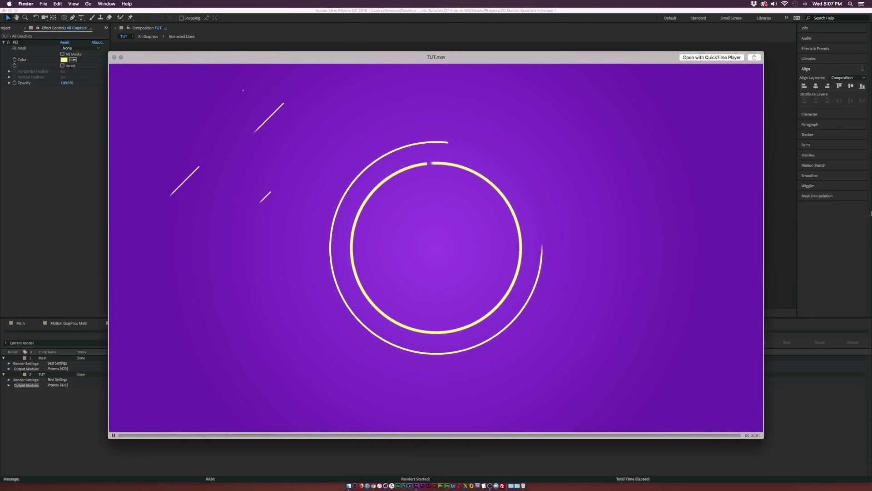